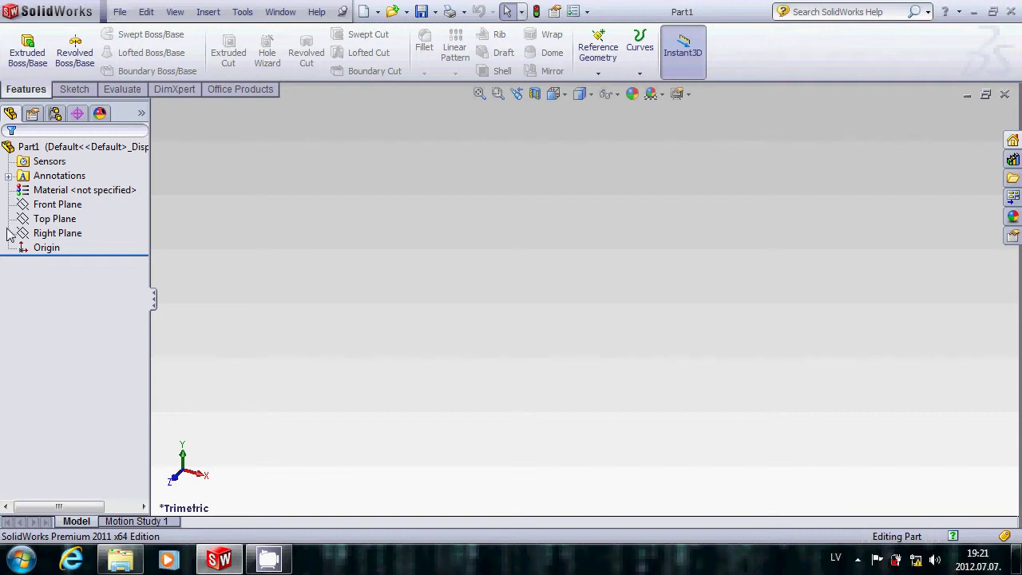
- Start a new Extruded Boss/Base sketch on the Front Plane
left_click(49, 205)
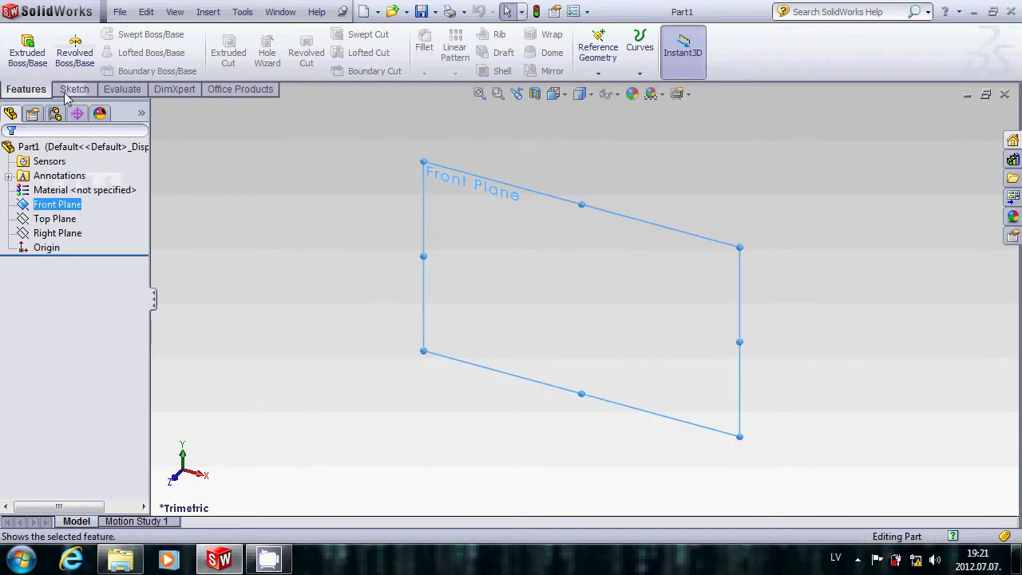
left_click(27, 54)
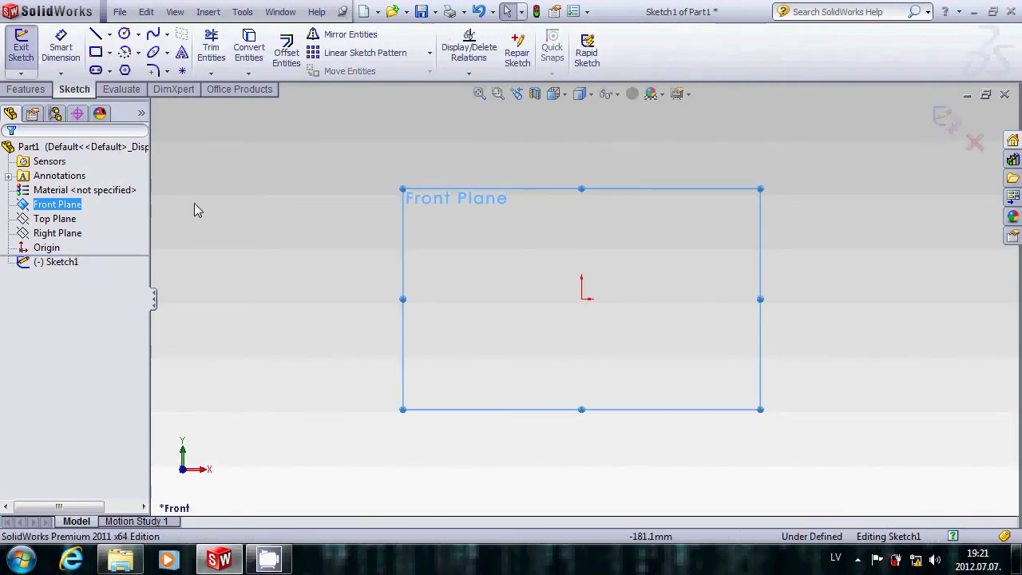
- Draw a corner rectangle from the origin, roughly 153.68 × 72.17 mm
left_click(96, 51)
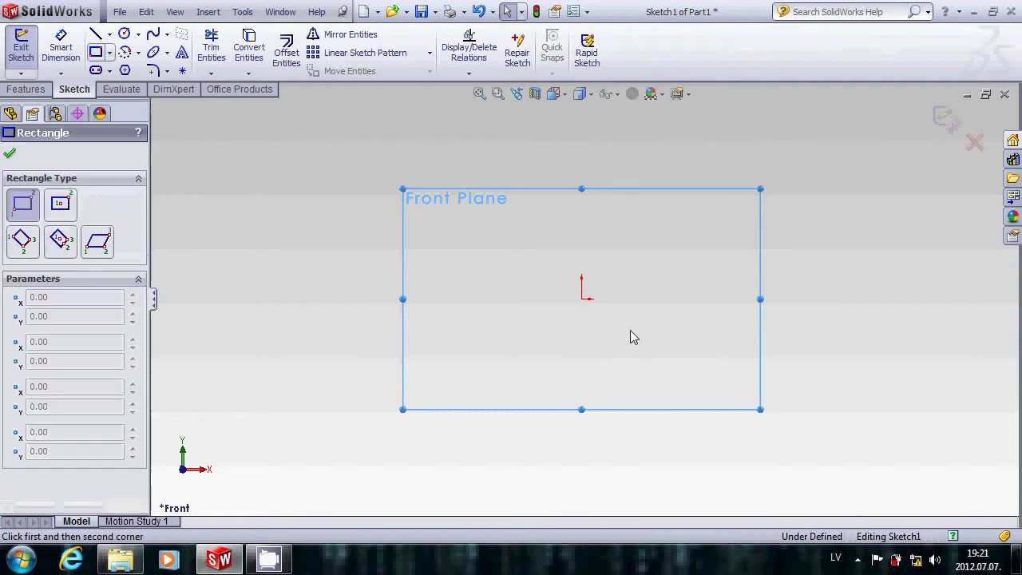
left_click(582, 299)
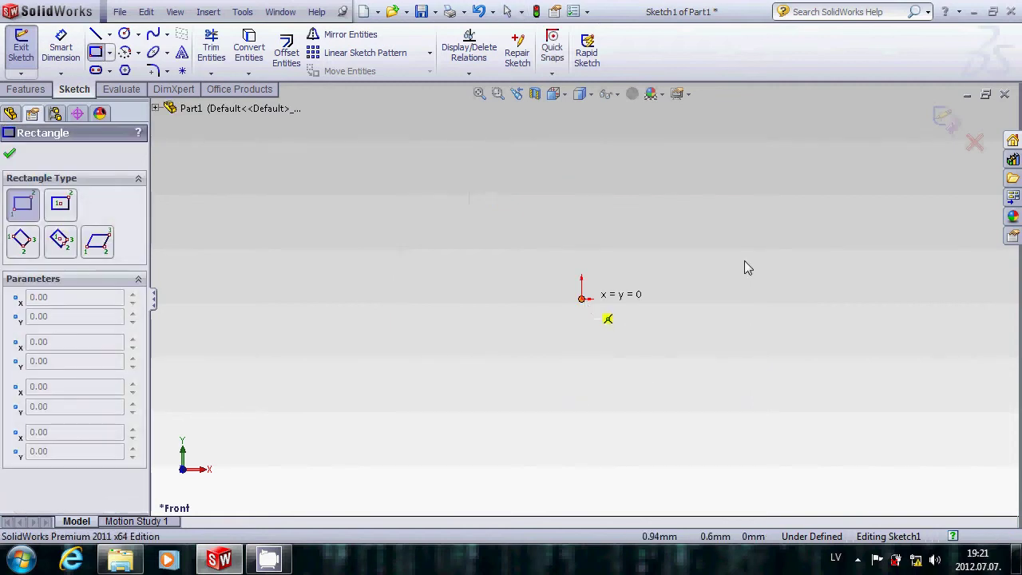
left_click(891, 155)
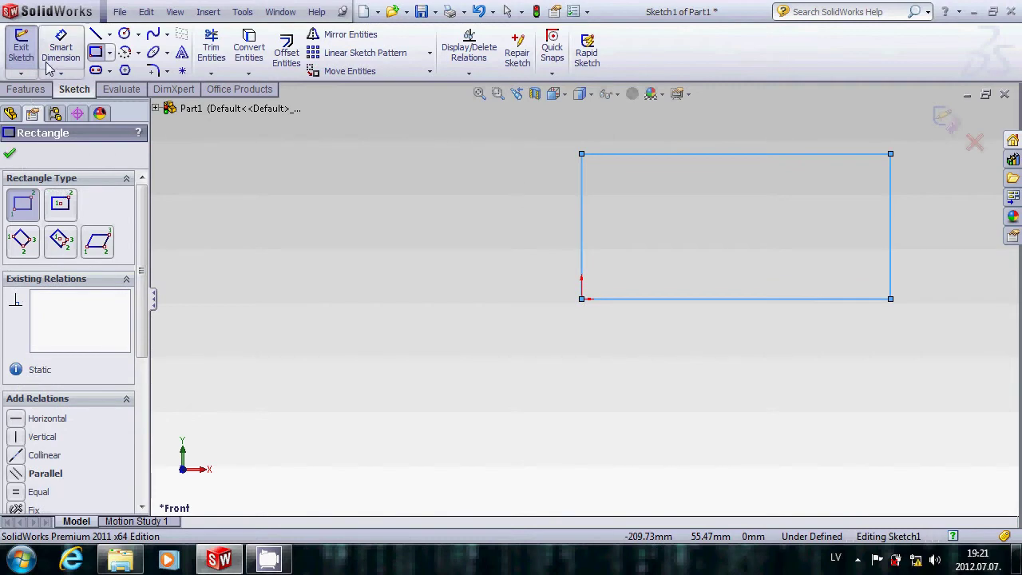
left_click(61, 46)
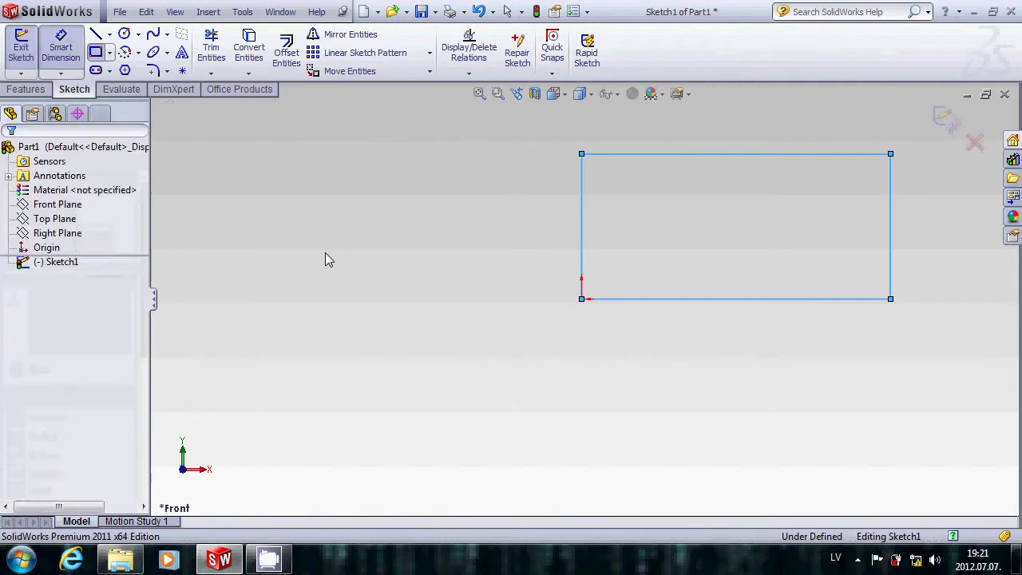
- Dimension the rectangle's bottom edge to a width of 3000 mm
left_click(699, 300)
left_click(735, 368)
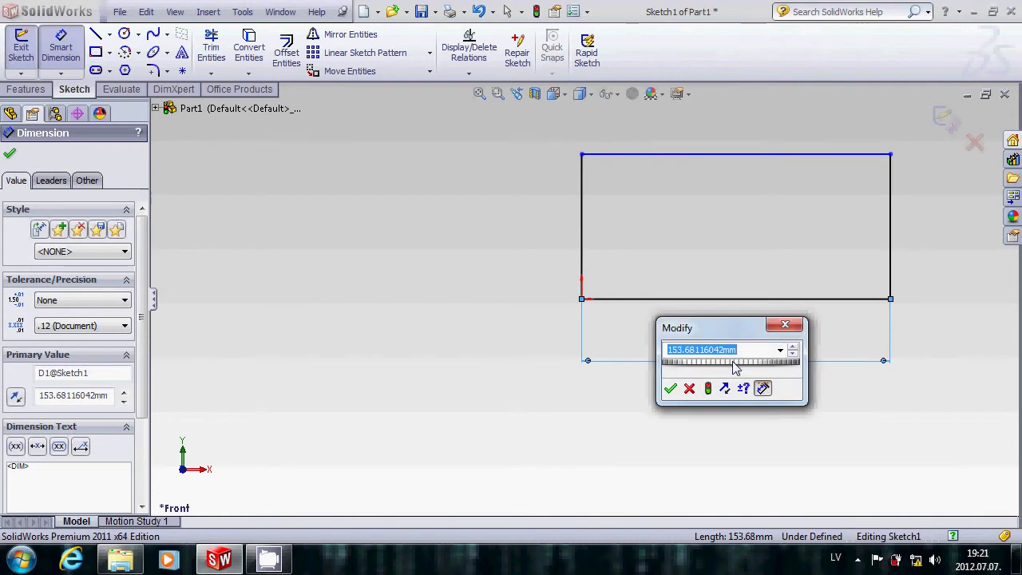
type("300")
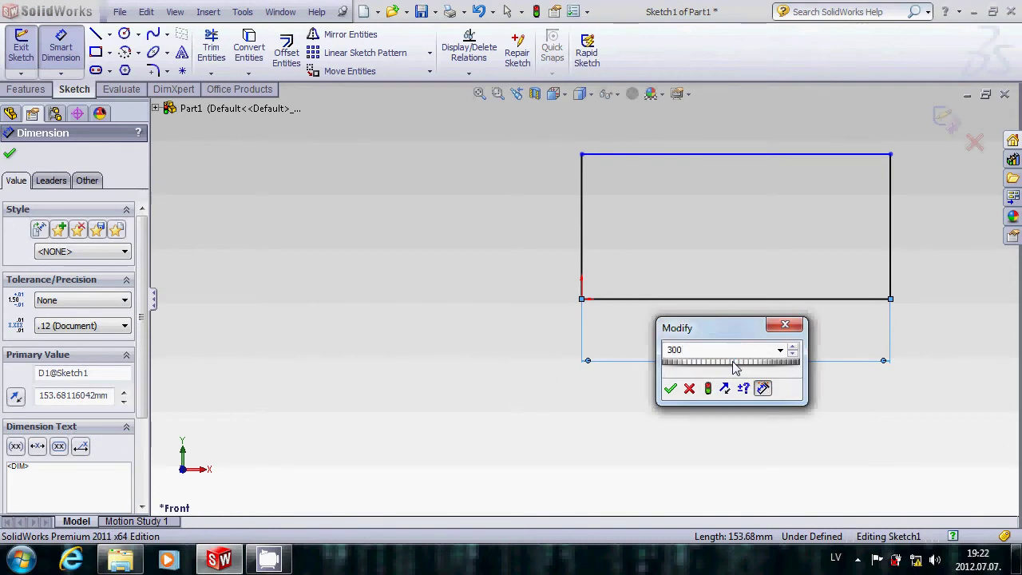
key("Return")
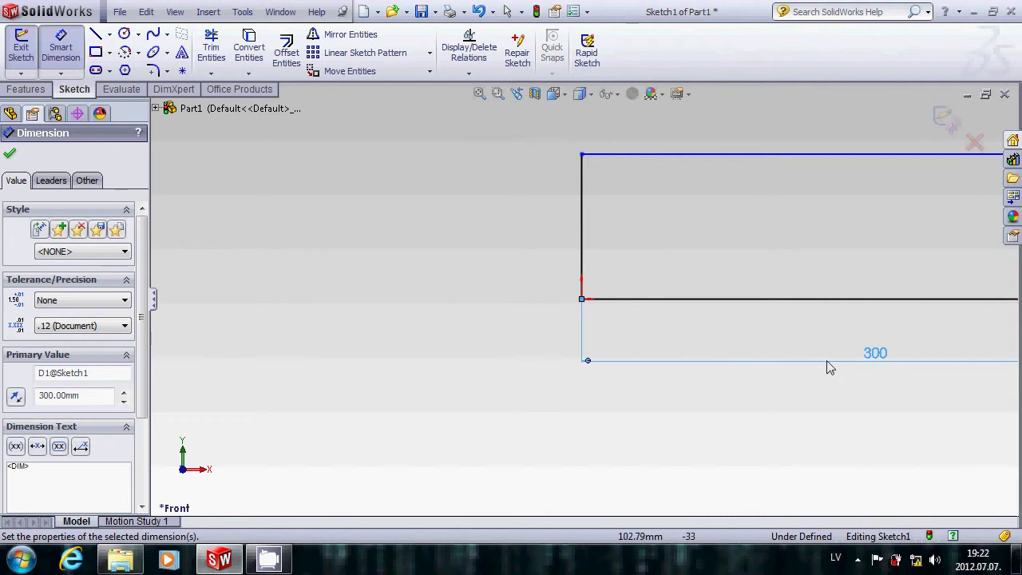
double_click(876, 353)
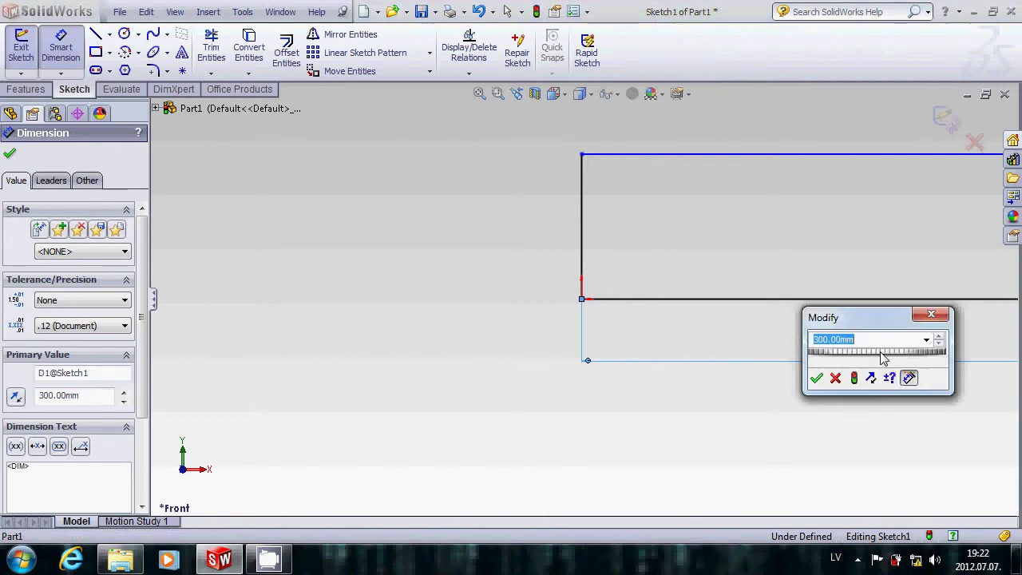
type("3000")
key("Return")
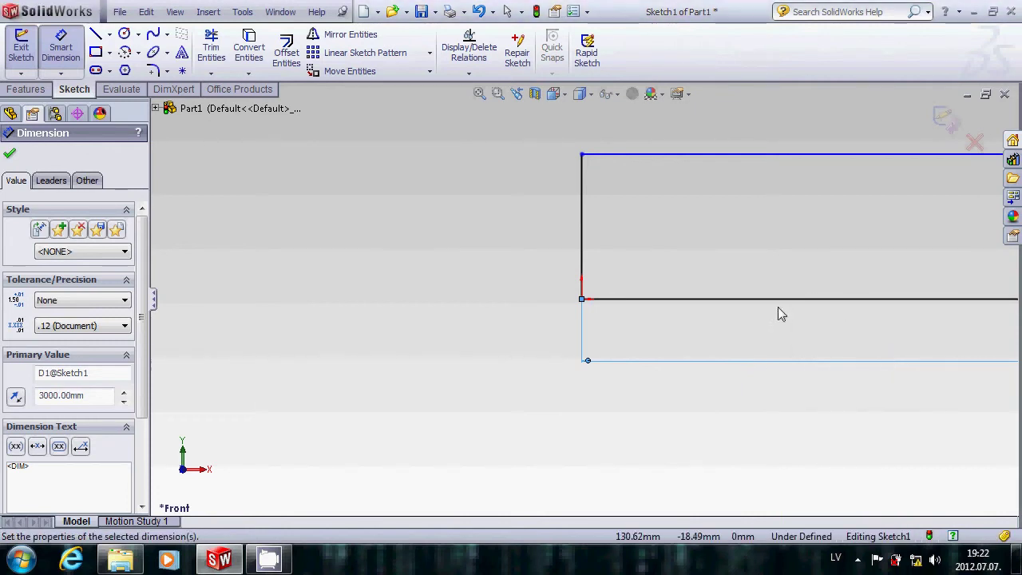
- Dimension the left edge to 1500 mm tall and move both dimensions clear of the rectangle
left_click(581, 216)
left_click(521, 226)
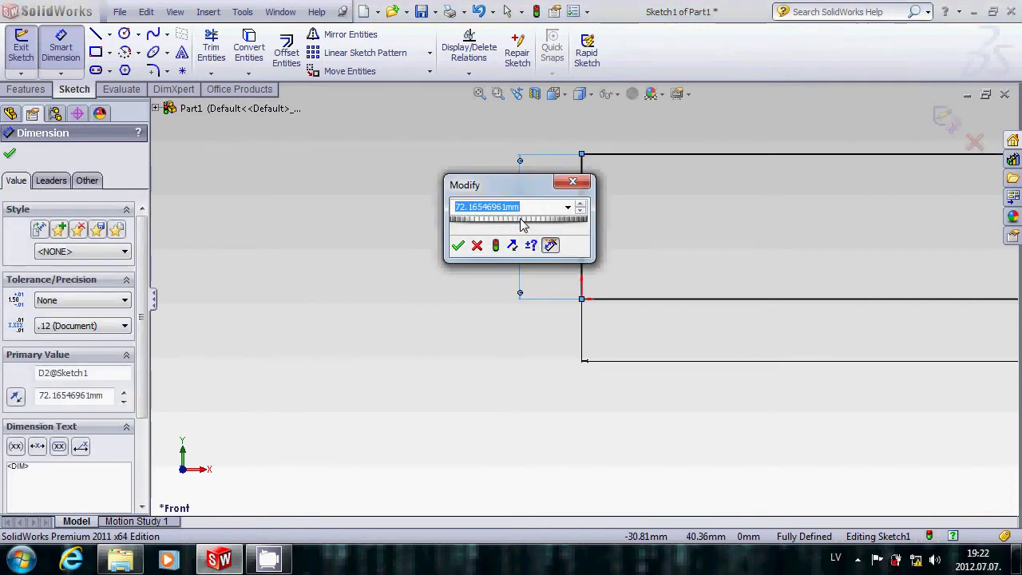
type("1500")
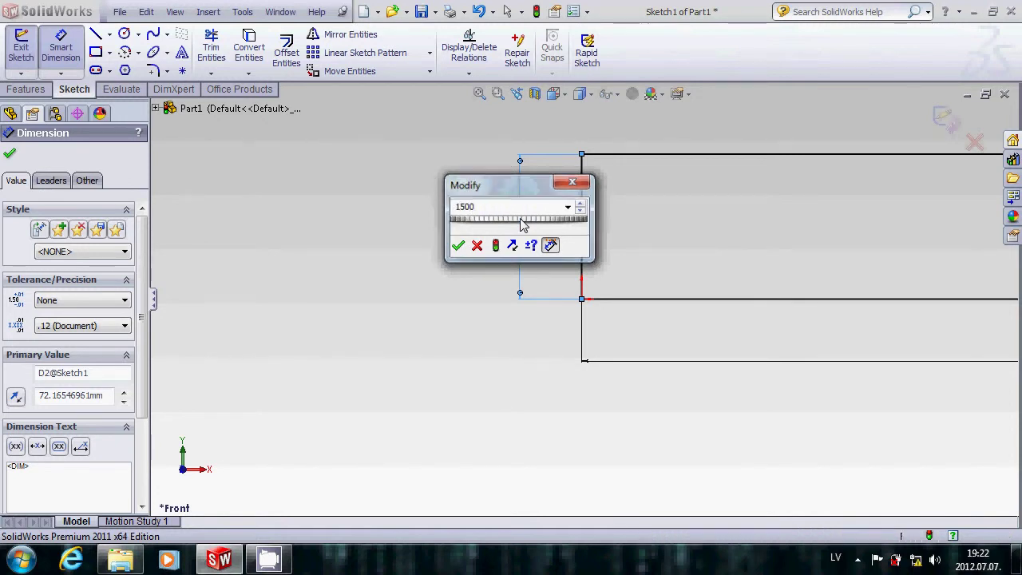
key("Return")
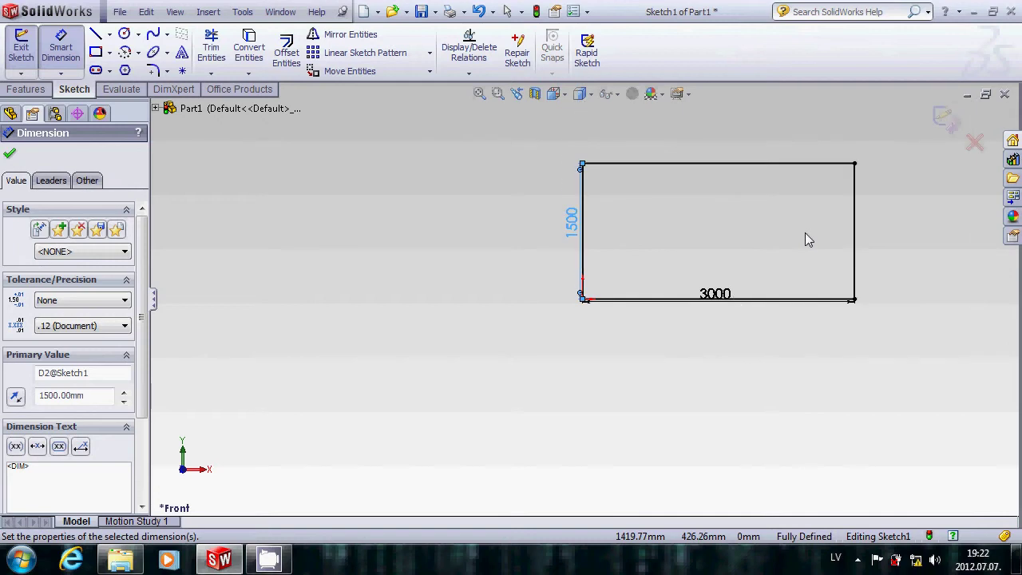
left_click_drag(717, 297, 713, 329)
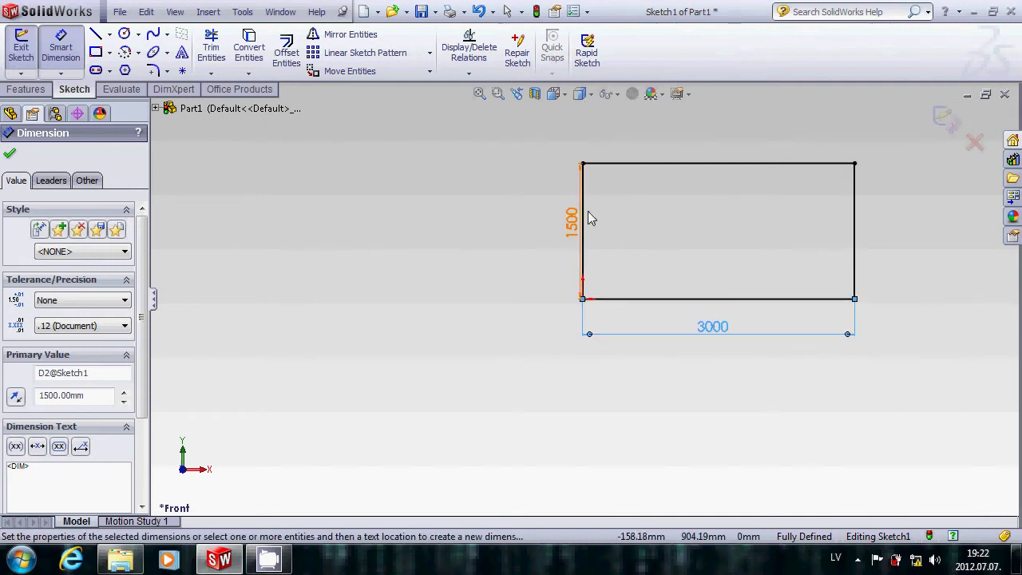
left_click_drag(572, 232, 549, 233)
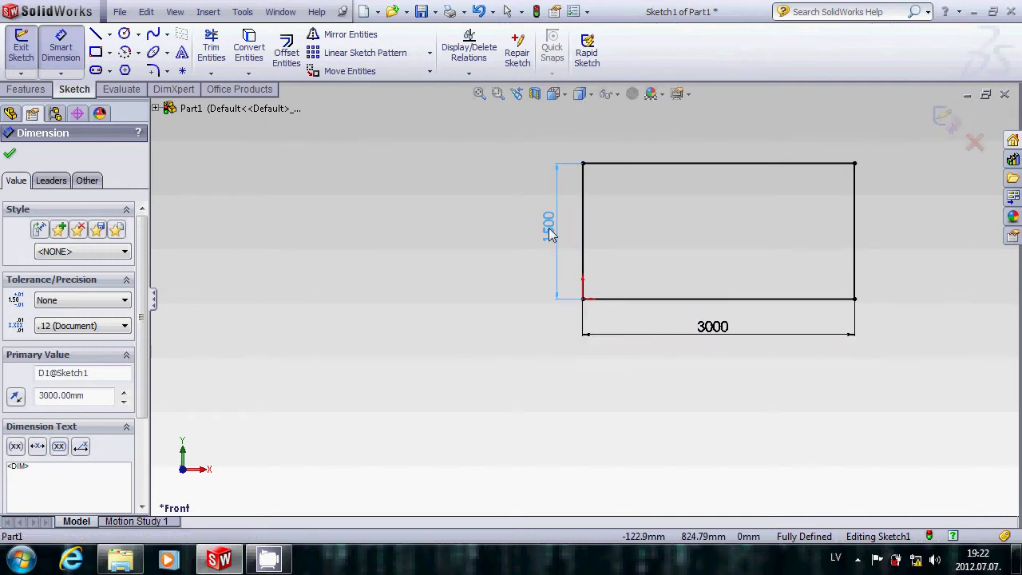
left_click(10, 153)
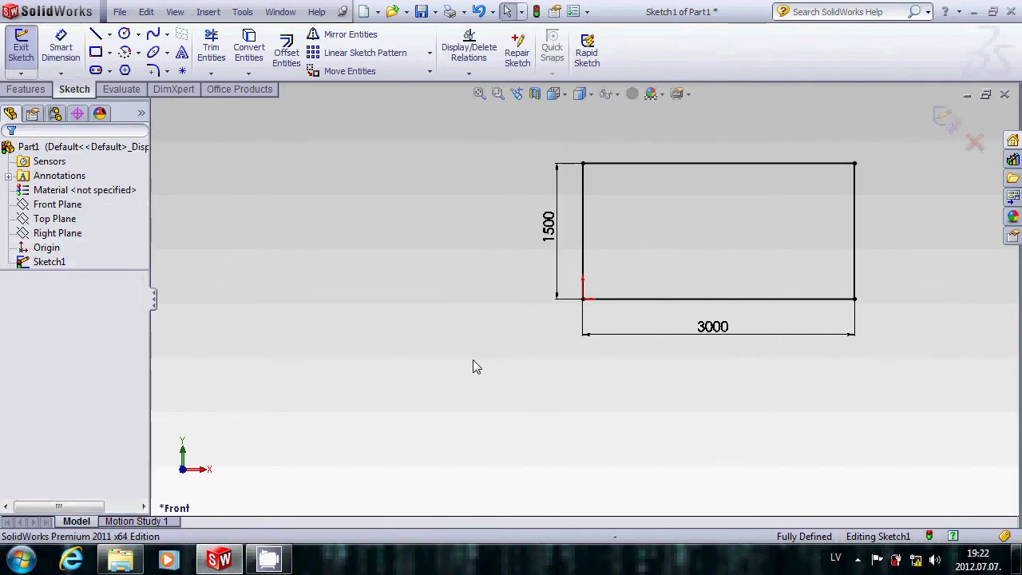
- Extrude Sketch1 as a Blind boss 50 mm deep to form the plate
left_click(27, 56)
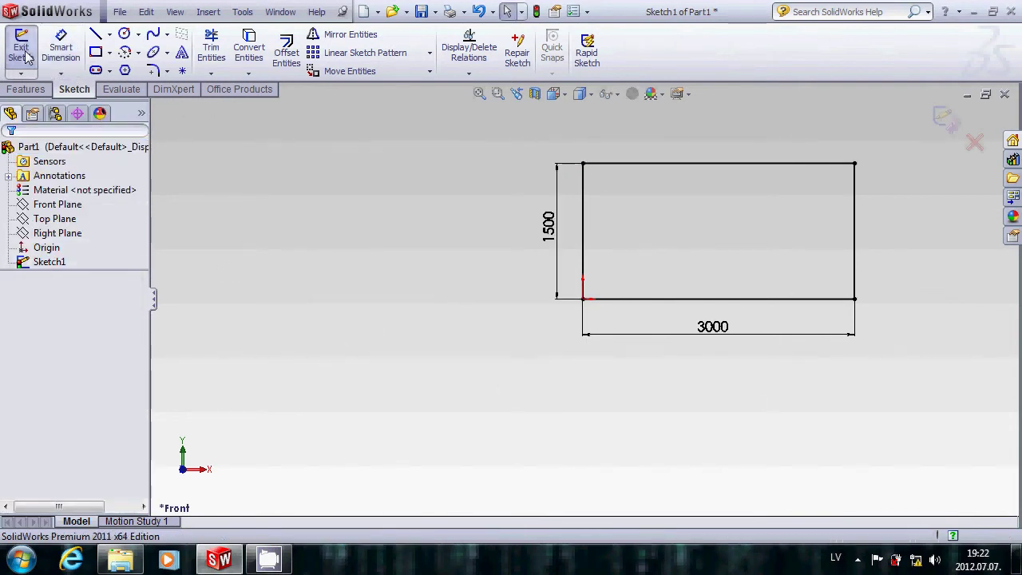
left_click(24, 52)
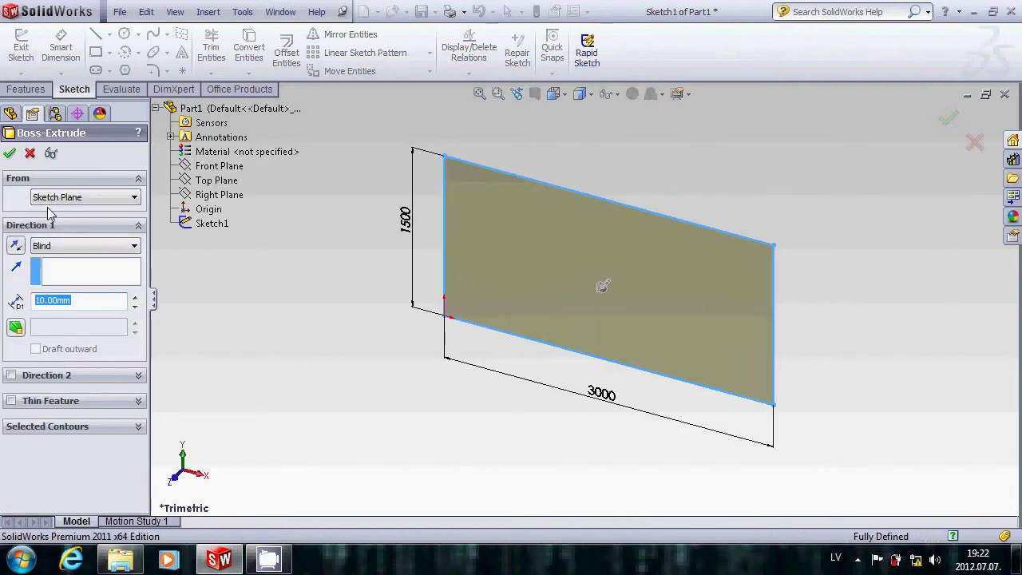
type("50")
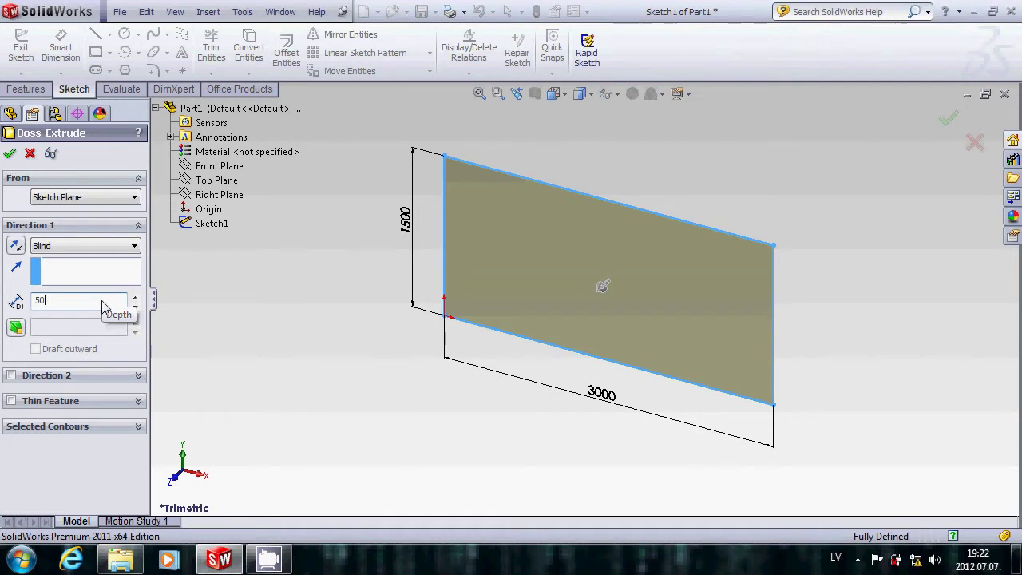
key("Return")
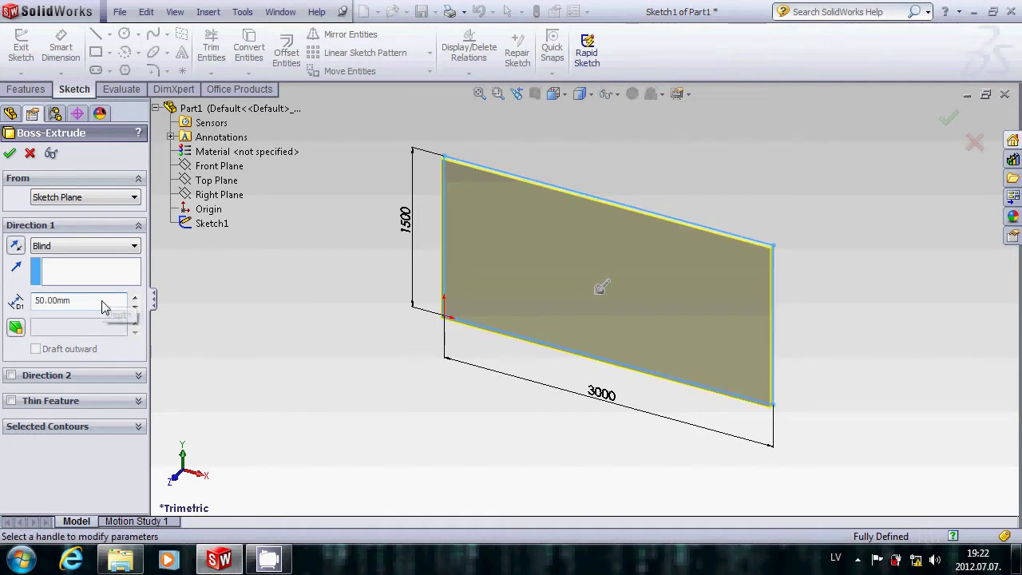
left_click(13, 155)
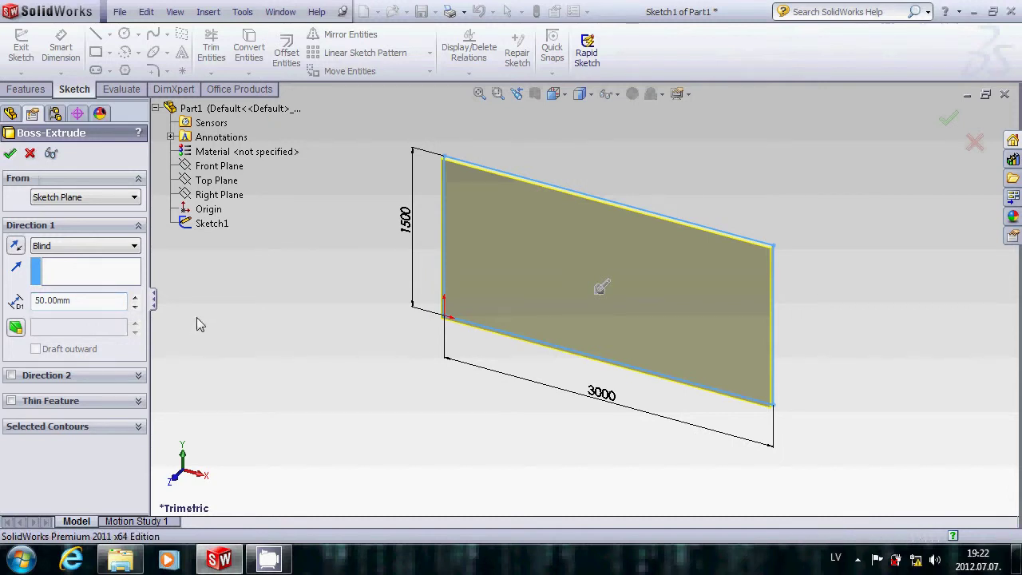
- Rotate the view to see the plate from another angle
right_click(272, 337)
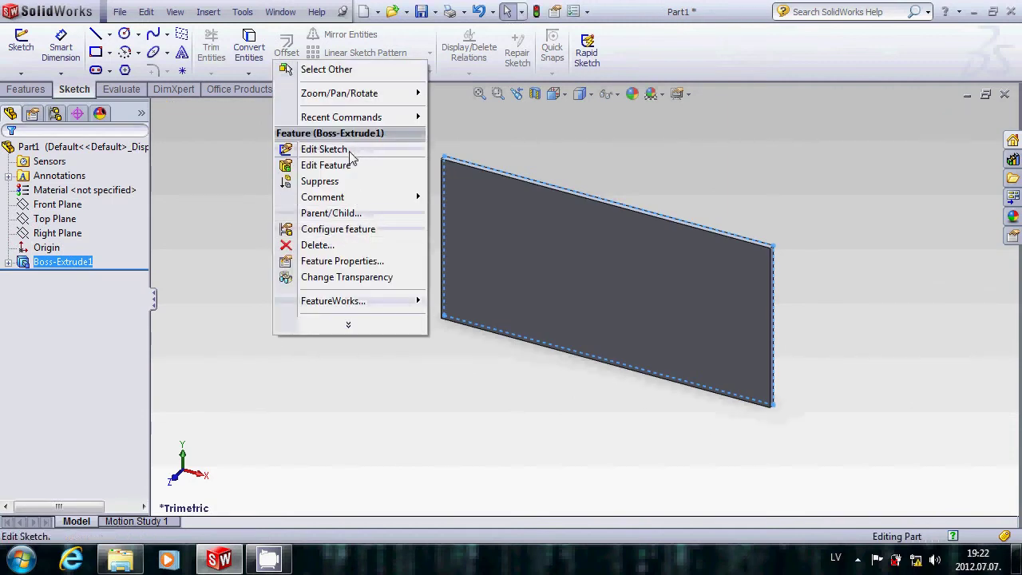
mouse_move(339, 93)
left_click(476, 163)
mouse_move(448, 187)
left_mouse_down()
mouse_move(476, 227)
mouse_move(447, 96)
mouse_move(460, 53)
mouse_move(468, 99)
left_mouse_up()
right_click(409, 179)
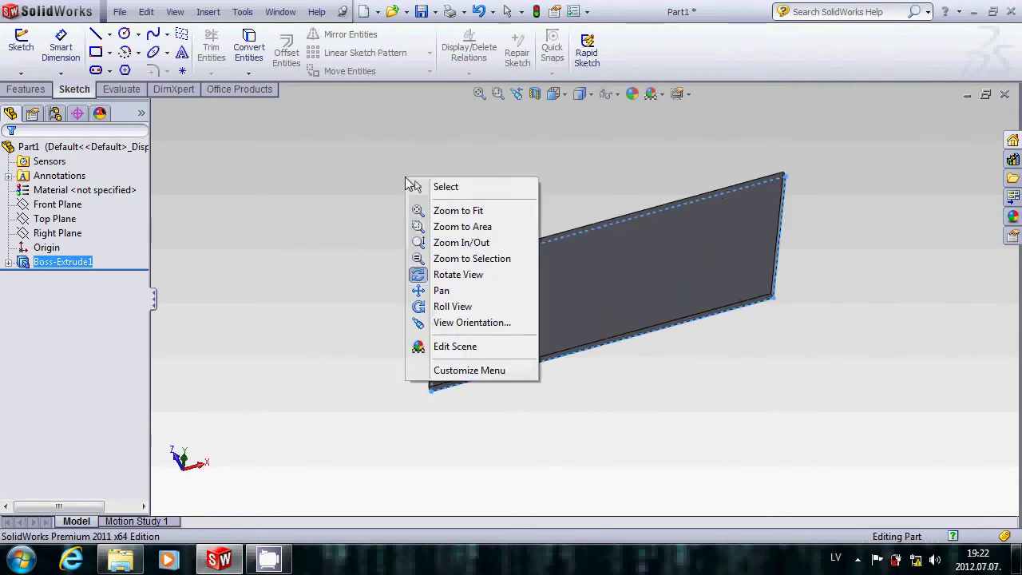
left_click(460, 186)
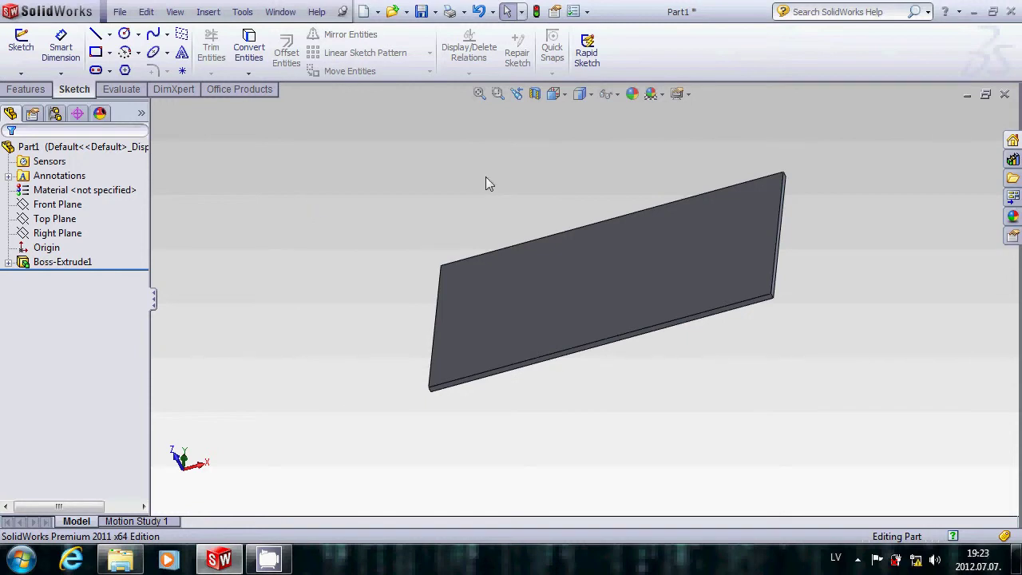
- Switch to the Bottom view and tilt it so the plate lies flat, then open View > Toolbars
left_click(564, 95)
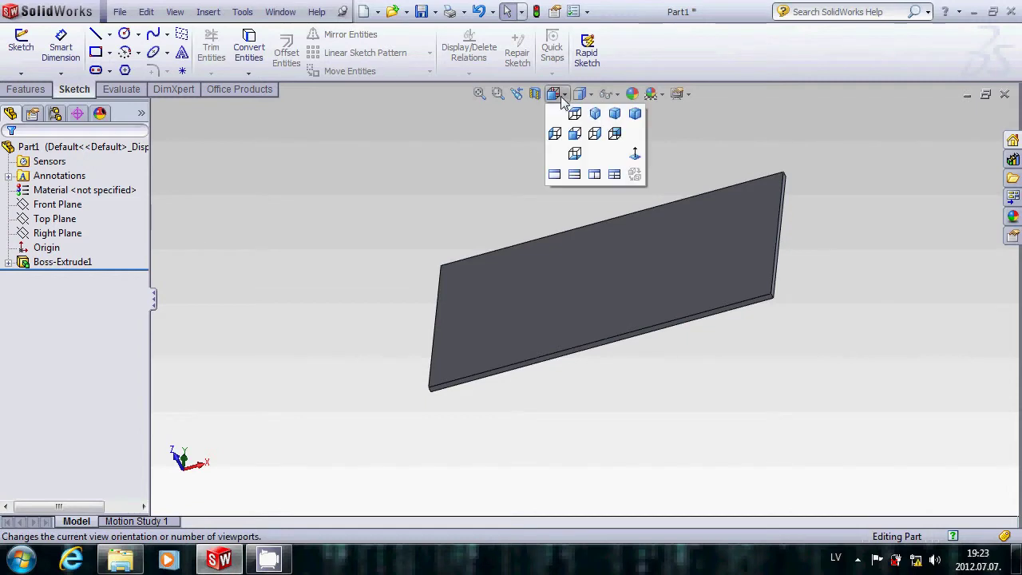
left_click(575, 154)
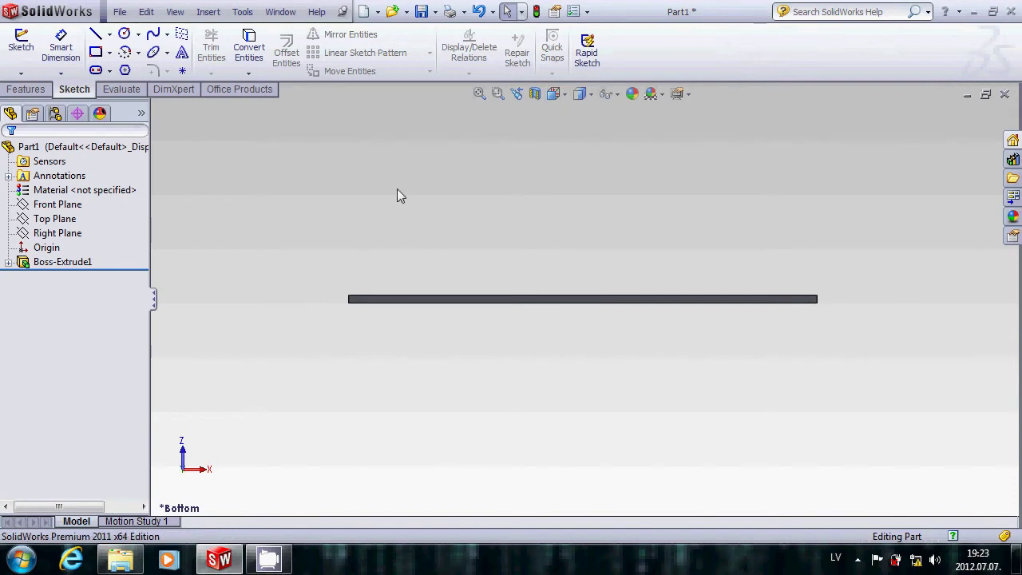
right_click(478, 177)
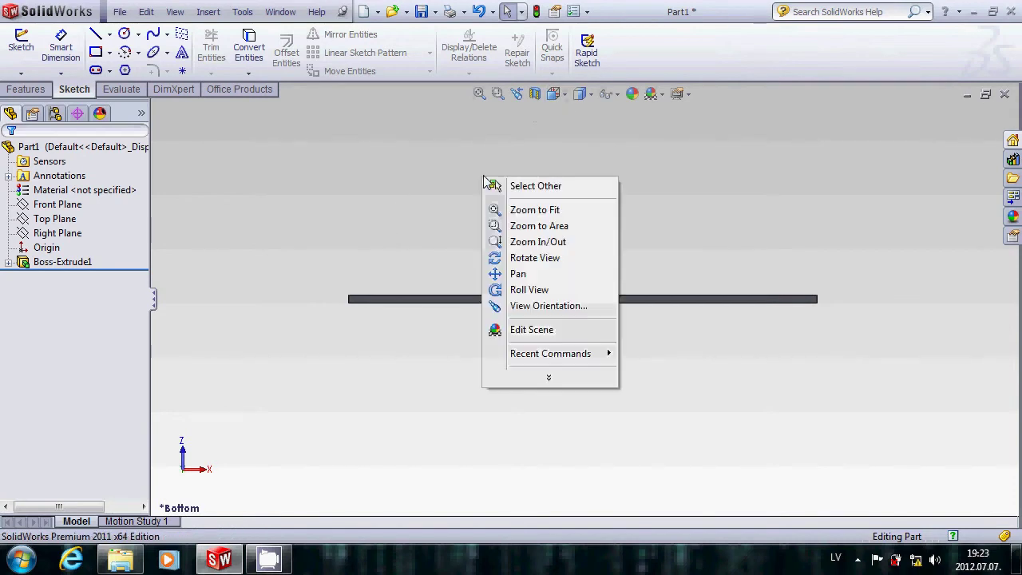
left_click(533, 264)
mouse_move(534, 263)
left_mouse_down()
mouse_move(527, 288)
mouse_move(315, 210)
left_mouse_up()
right_click(314, 204)
left_click(343, 212)
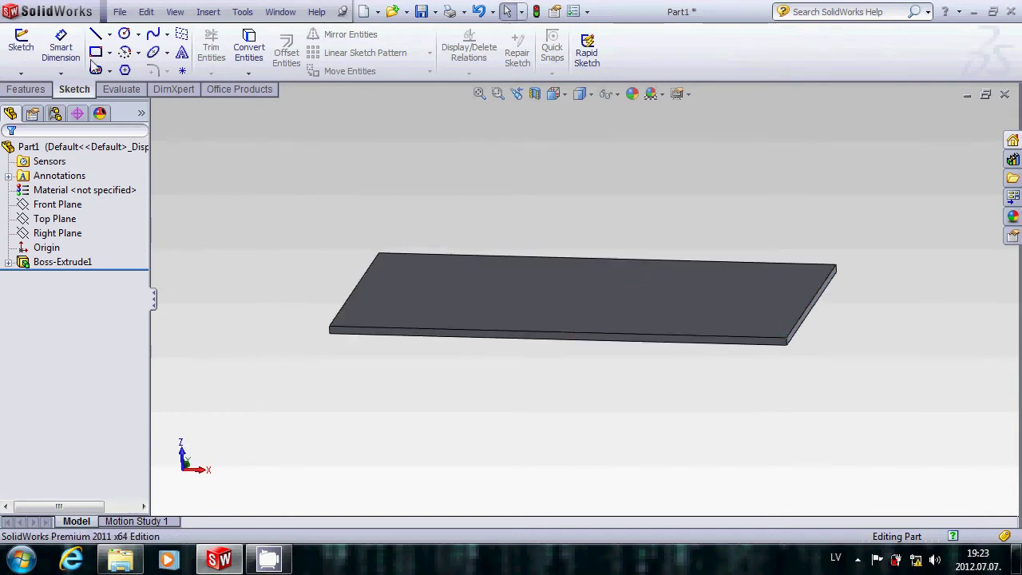
left_click(175, 12)
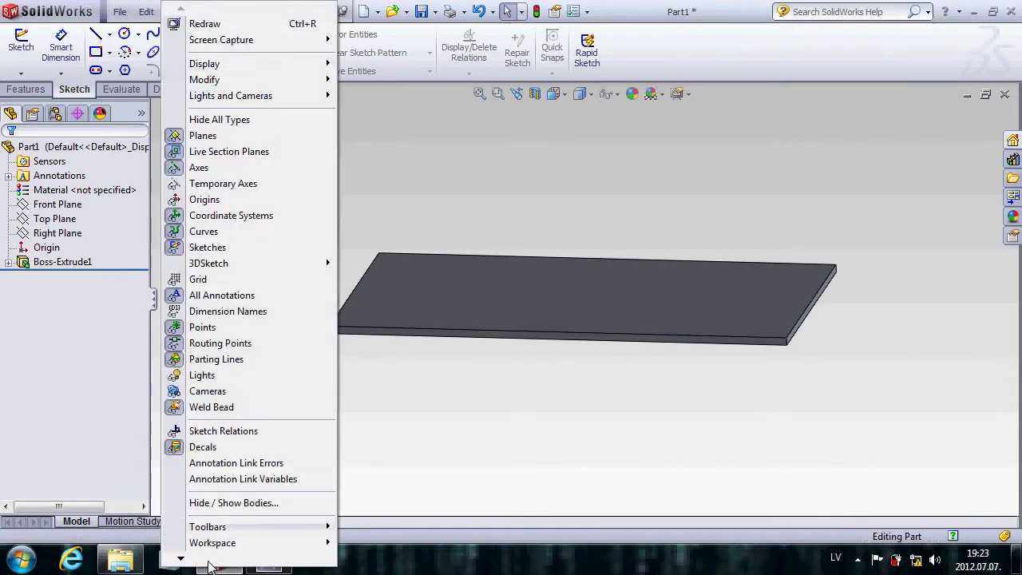
mouse_move(207, 527)
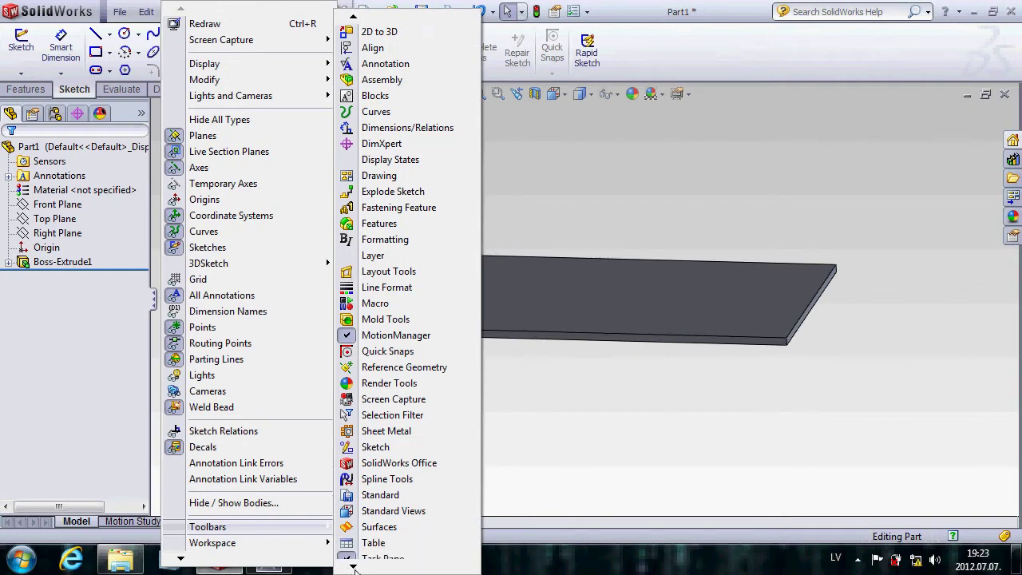
mouse_move(353, 566)
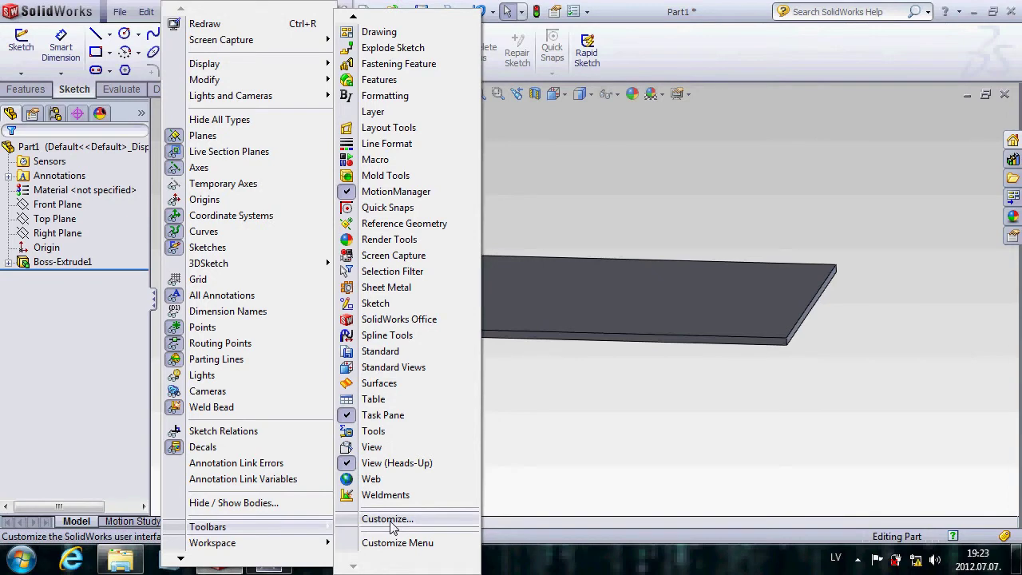
- Open Customize on the Commands tab showing the Features category's buttons
left_click(390, 521)
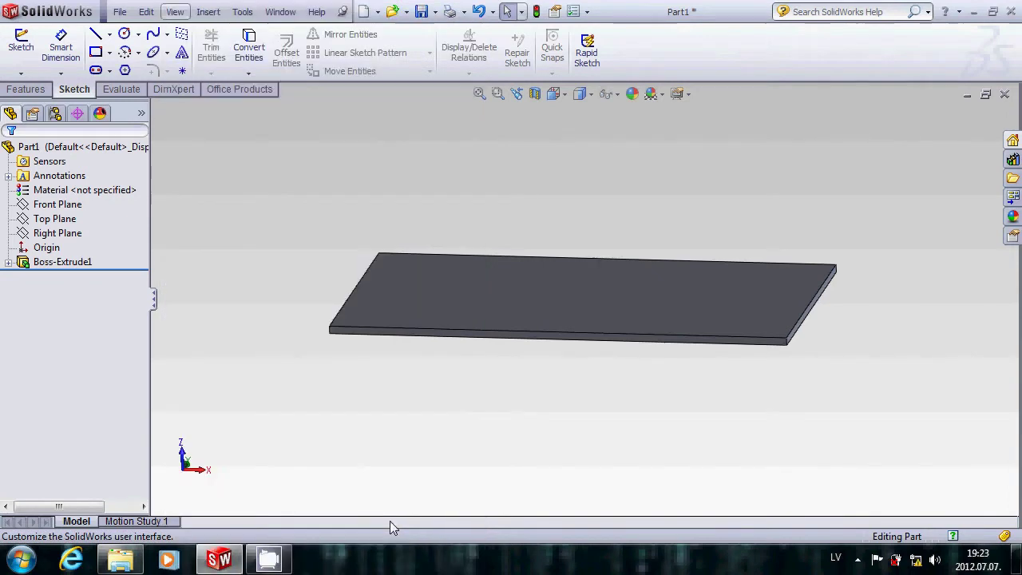
left_click_drag(826, 179, 527, 22)
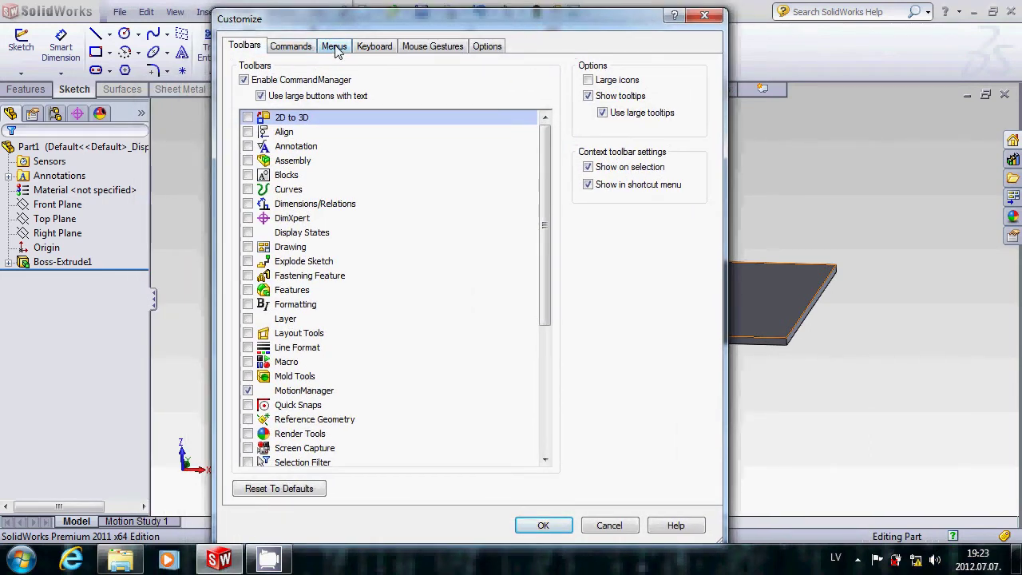
left_click(302, 49)
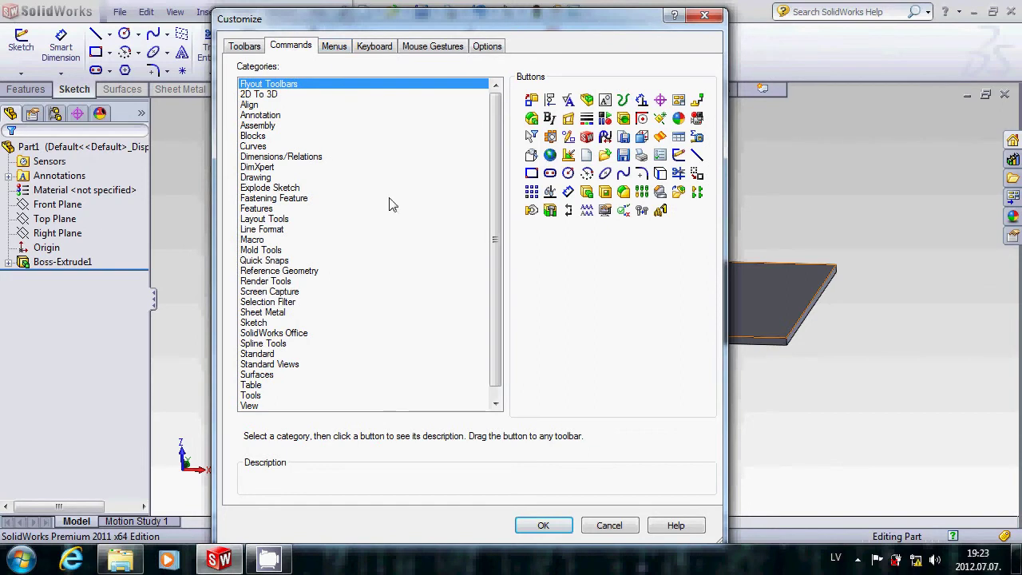
left_click_drag(500, 190, 499, 201)
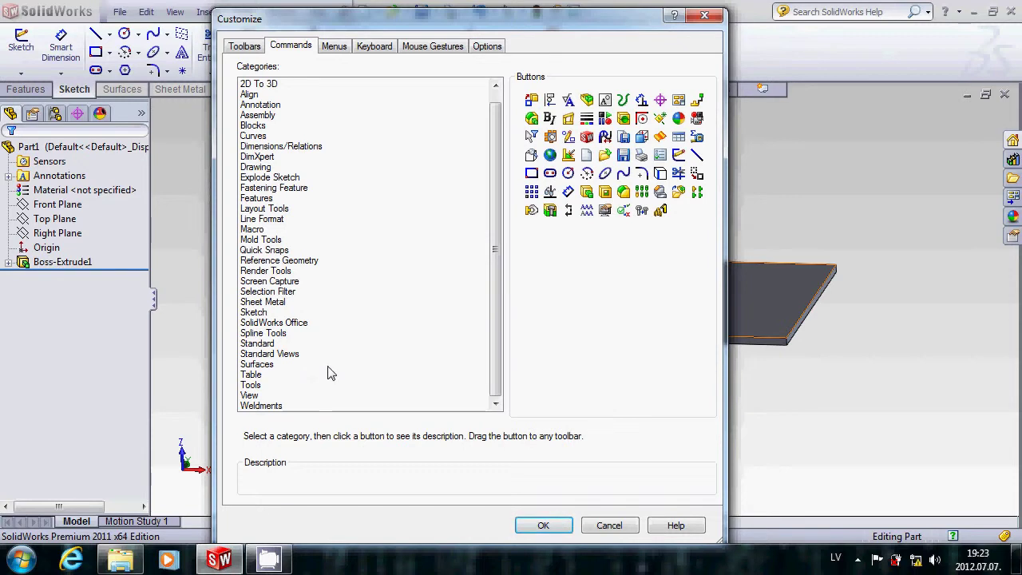
left_click(260, 200)
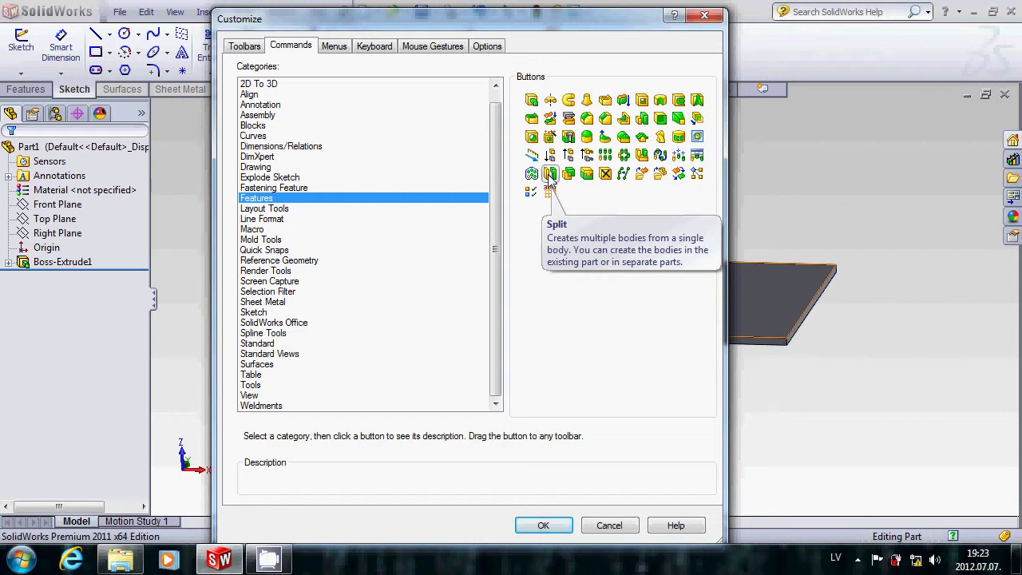
left_click_drag(521, 166, 28, 88)
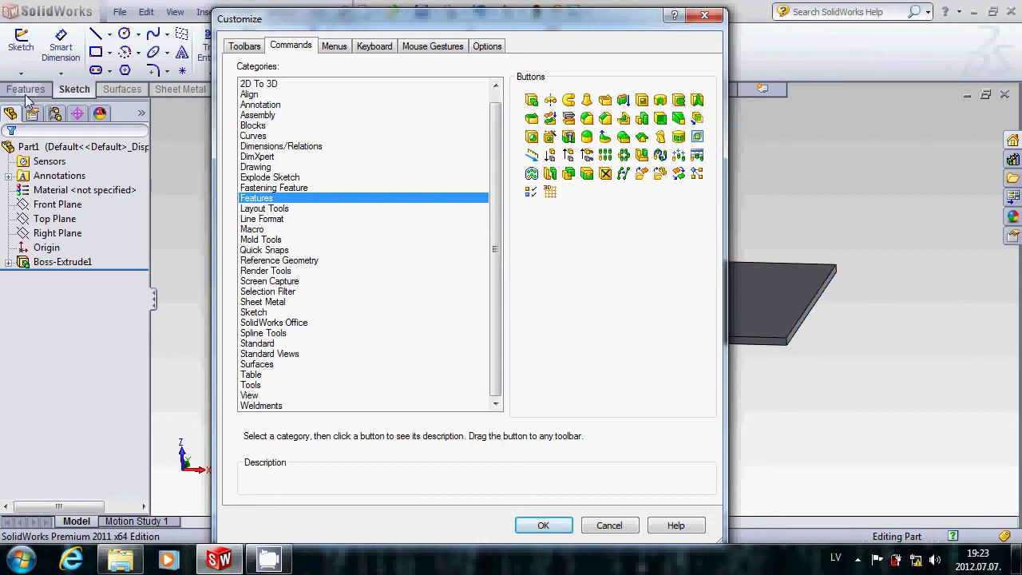
- Add the Split command to the Features toolbar and close Customize with OK
left_click(28, 87)
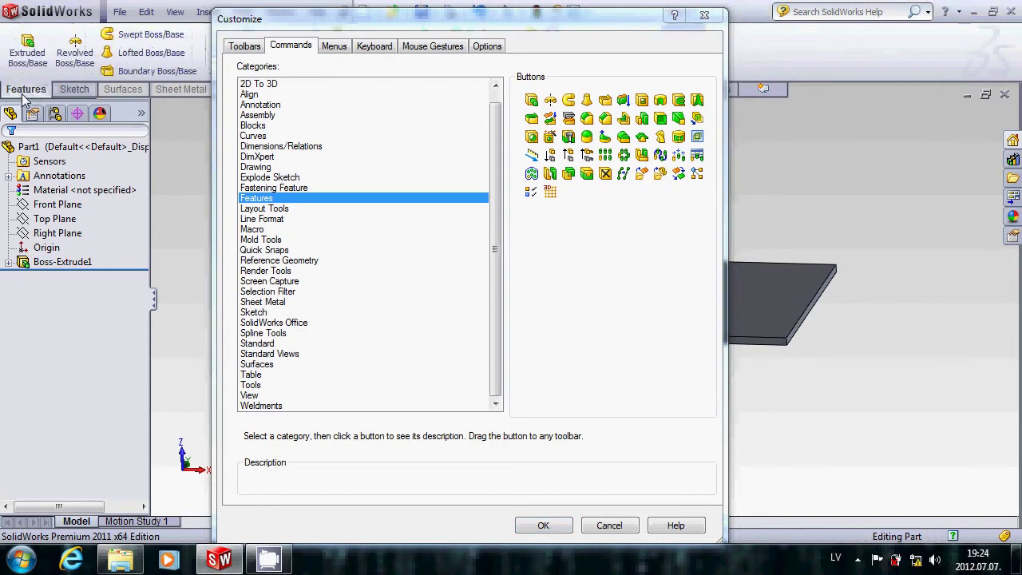
left_click_drag(458, 29, 587, 231)
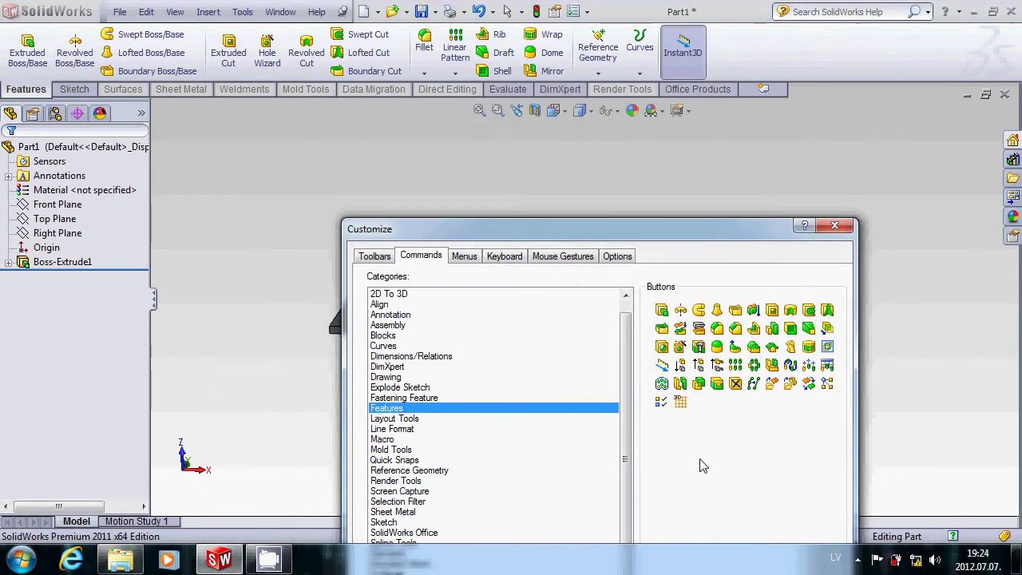
left_click(680, 385)
mouse_move(680, 387)
left_mouse_down()
mouse_move(654, 65)
mouse_move(731, 62)
mouse_move(727, 54)
left_mouse_up()
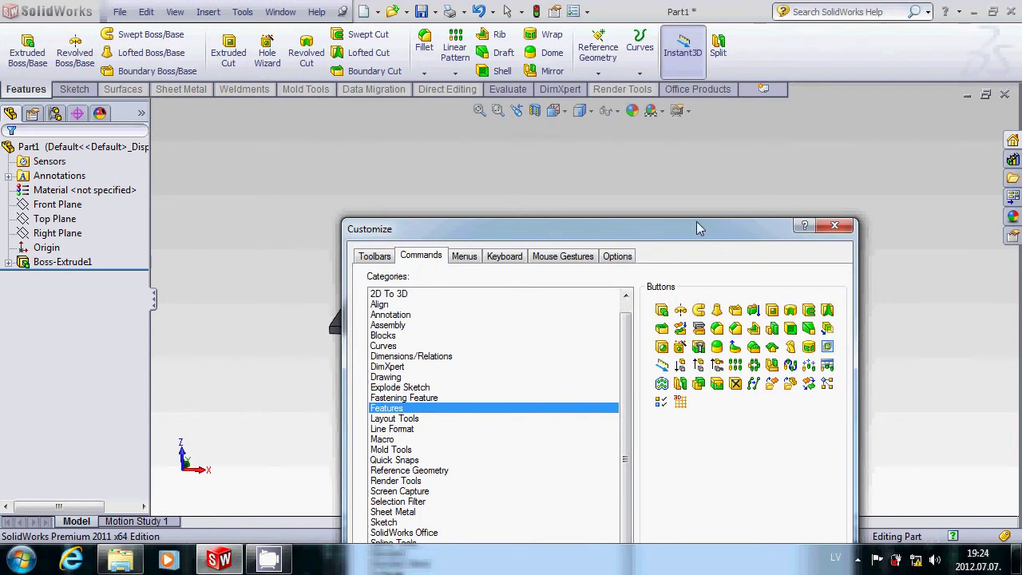
left_click_drag(697, 228, 651, 18)
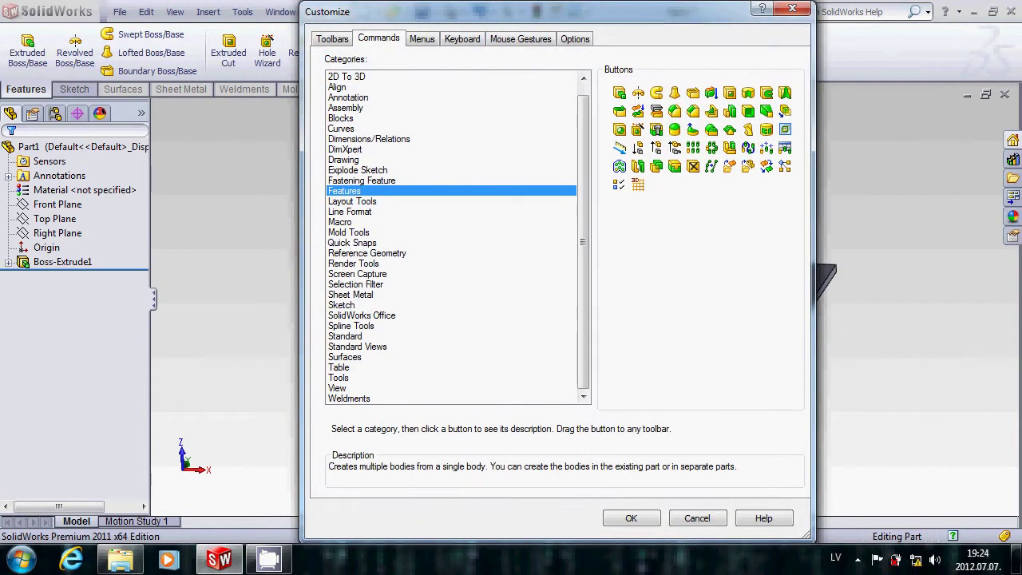
left_click(630, 518)
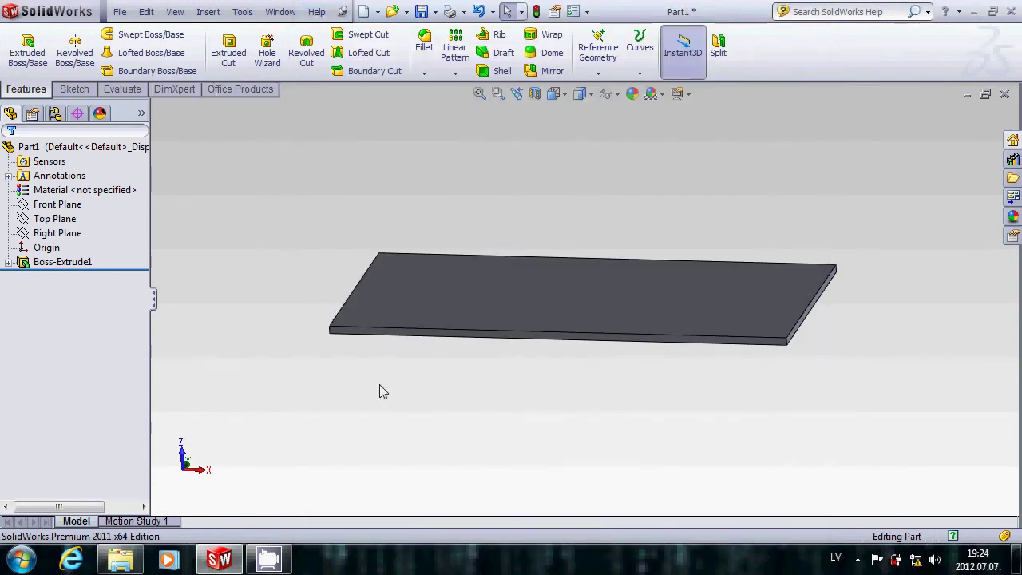
left_click(64, 92)
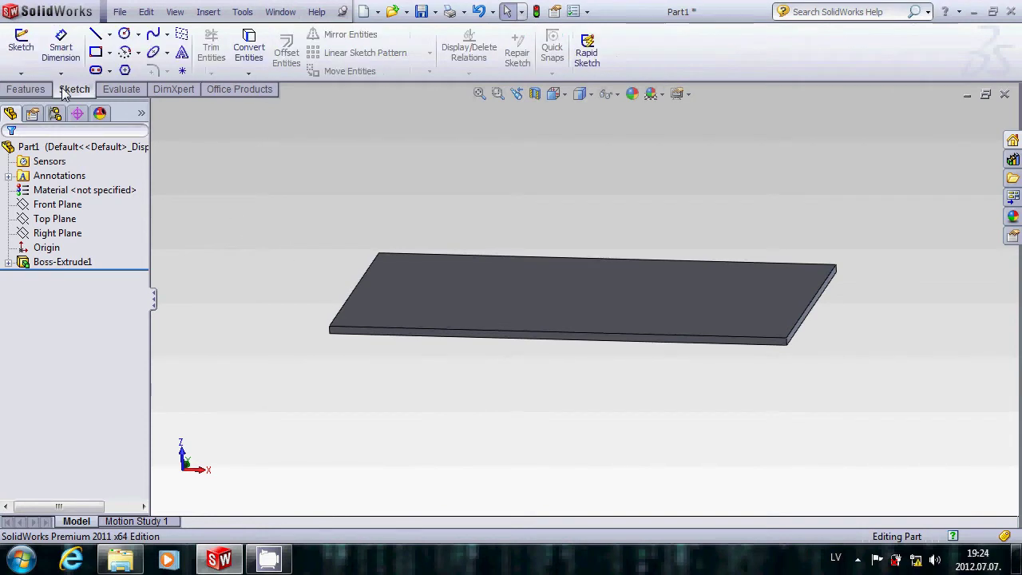
- Start the Line tool so SolidWorks prompts for a sketch plane
left_click(97, 37)
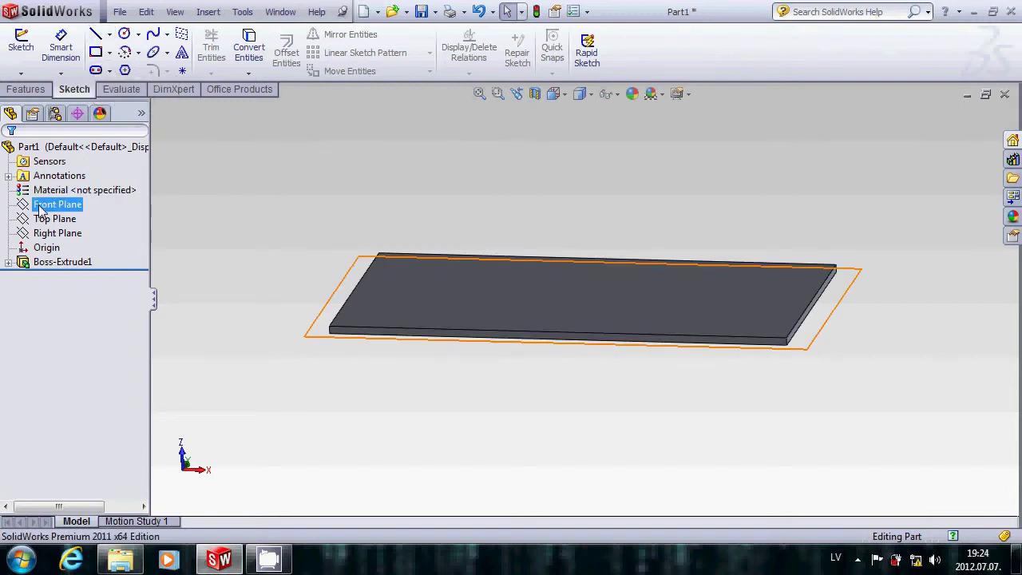
left_click(96, 34)
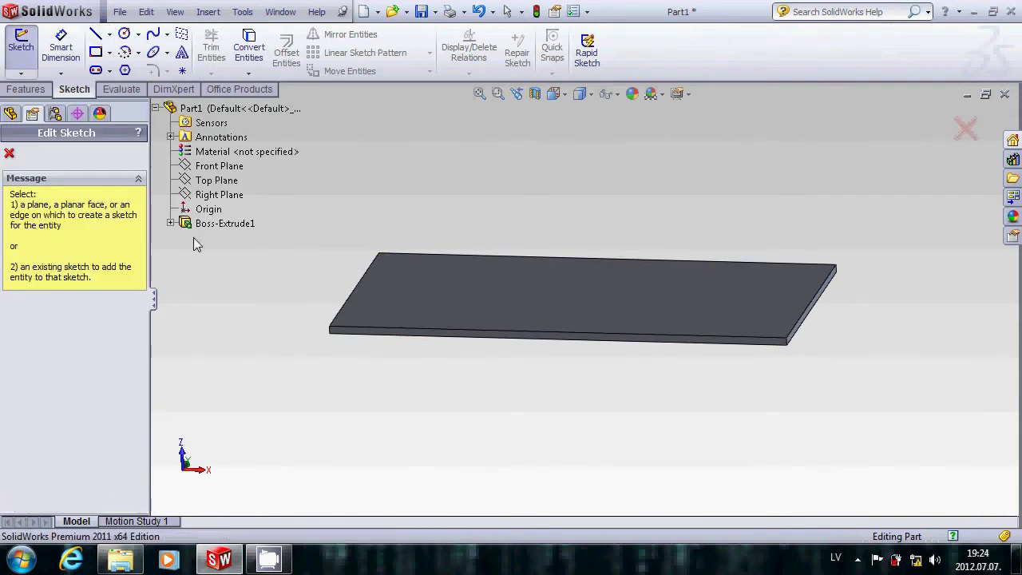
- Place the new sketch on the Top Plane and zoom in on the Bottom view
left_click(211, 181)
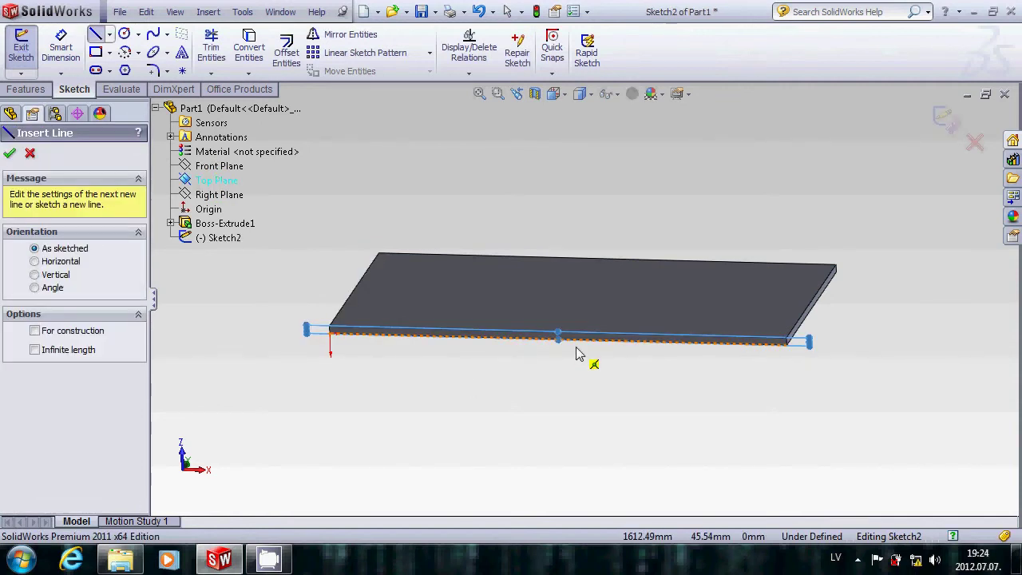
scroll(577, 347, "down", 2)
scroll(551, 290, "down", 3)
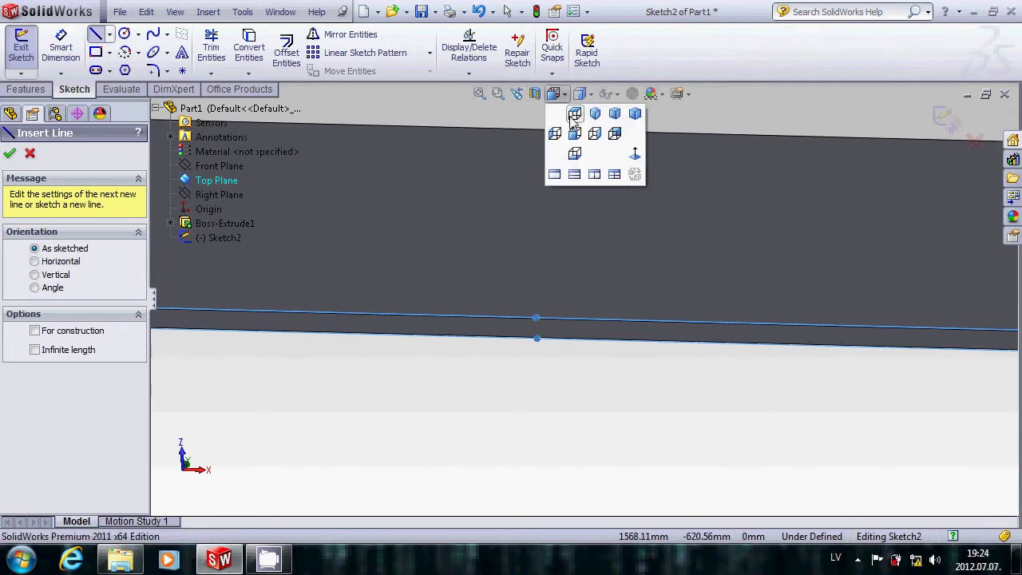
left_click(572, 135)
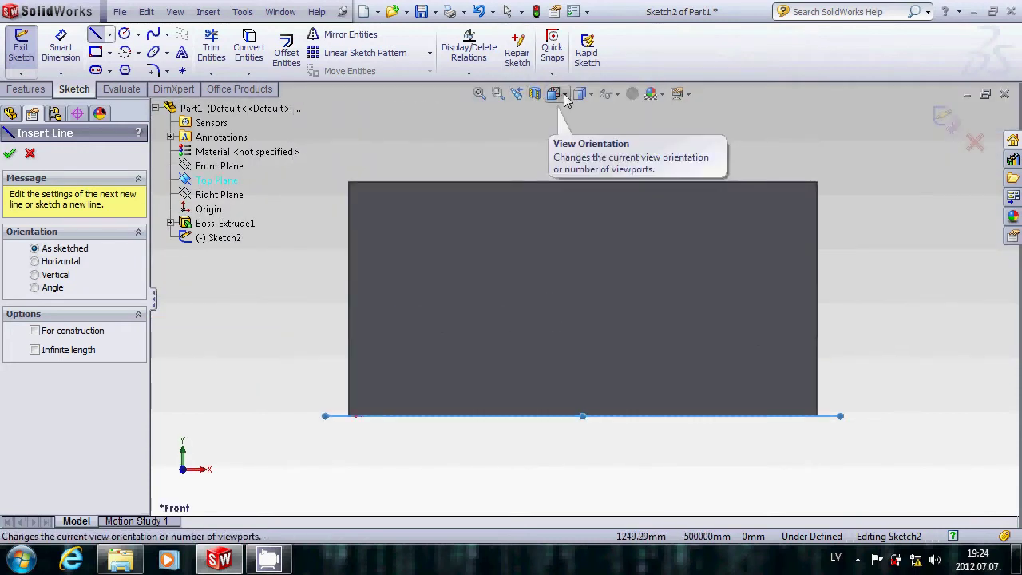
left_click(561, 95)
left_click(575, 155)
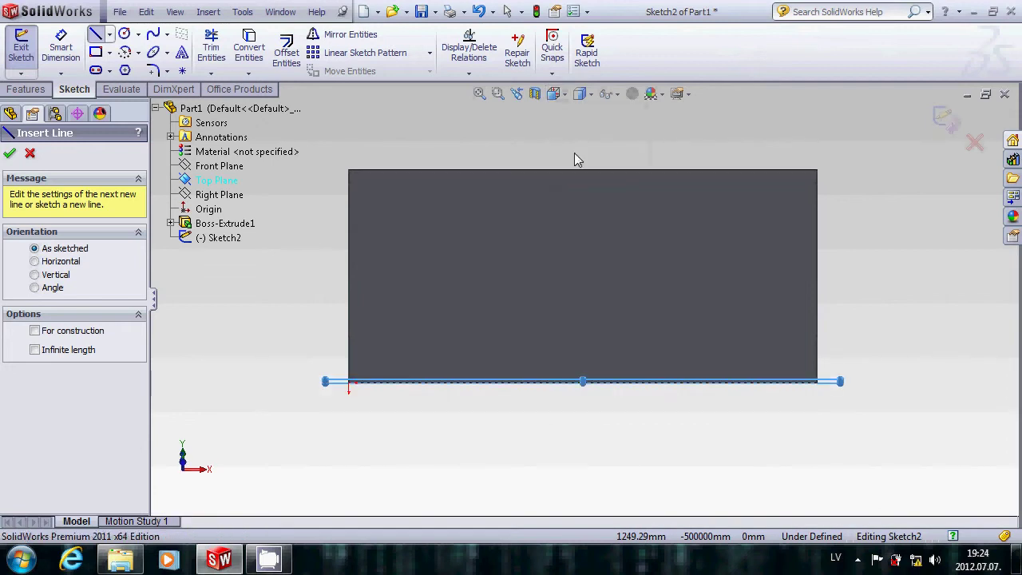
scroll(579, 306, "down", 3)
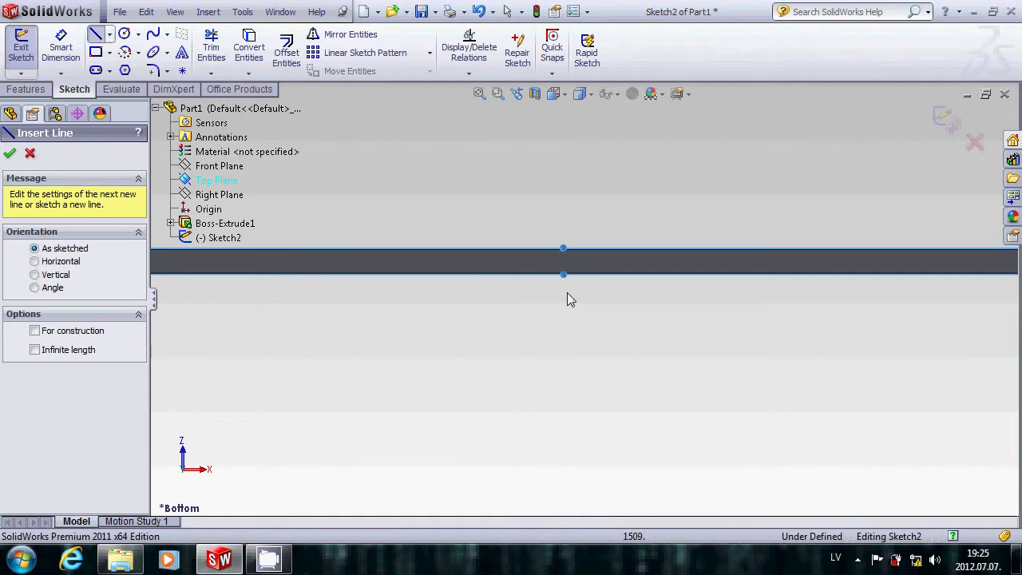
- Draw a vertical line across the middle of the plate's edge and exit Sketch2
left_click(563, 291)
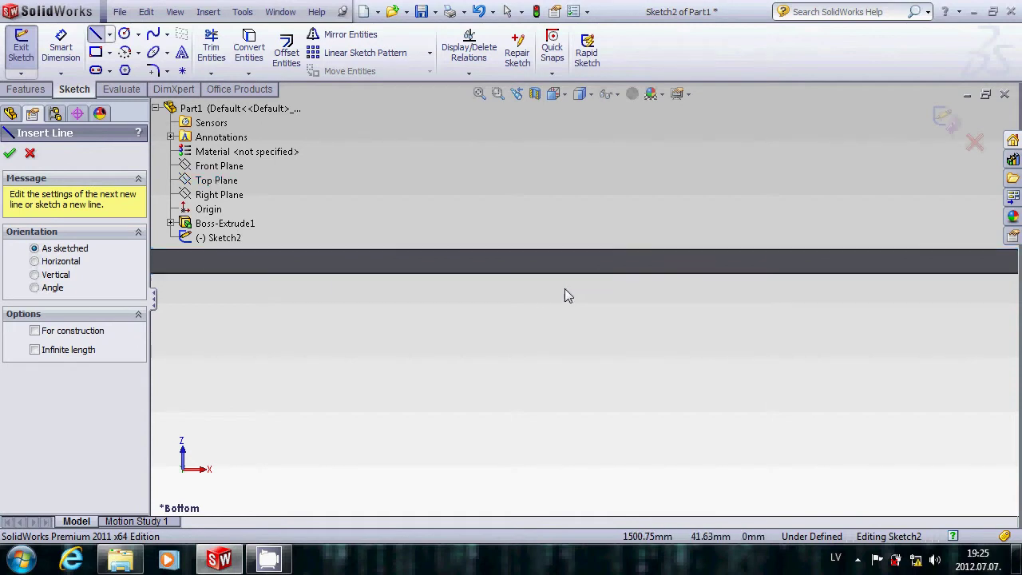
double_click(564, 218)
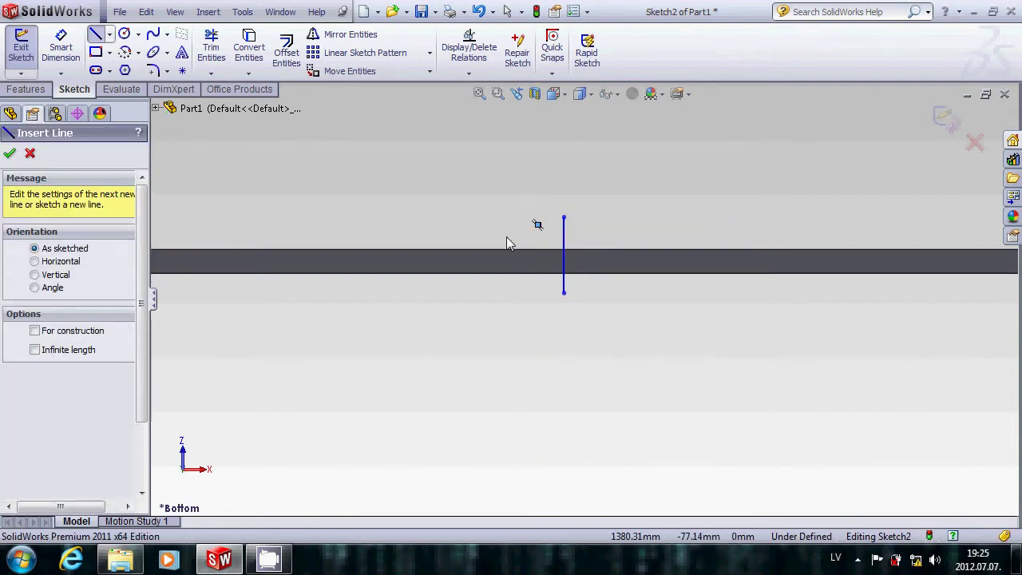
left_click(8, 153)
key("Escape")
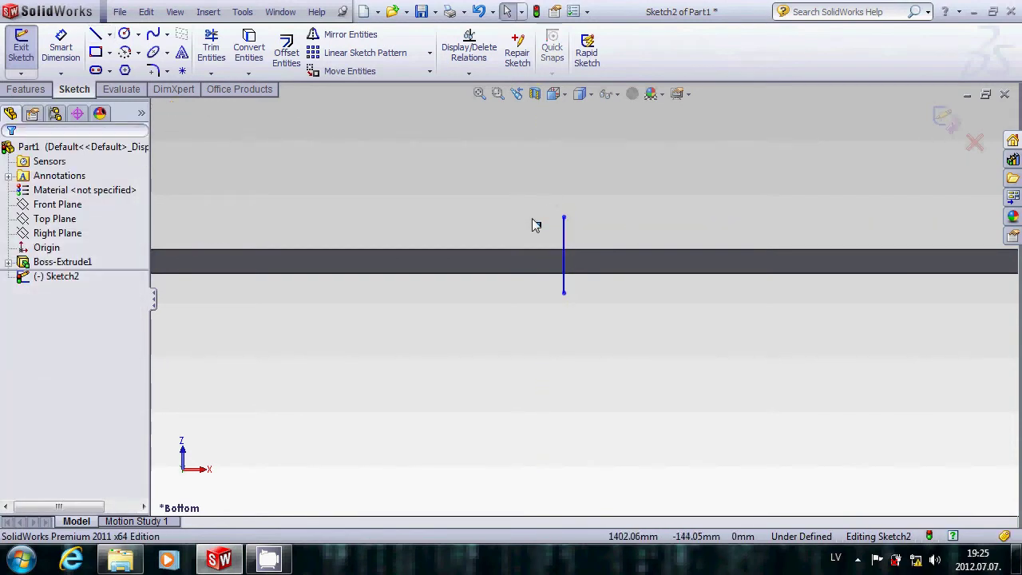
left_click_drag(516, 205, 548, 248)
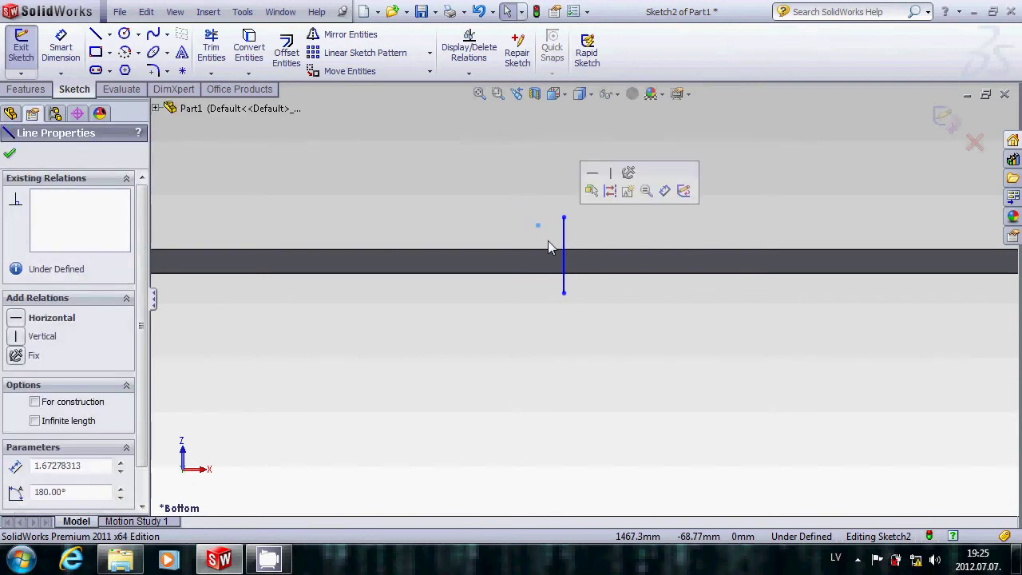
left_click(538, 235)
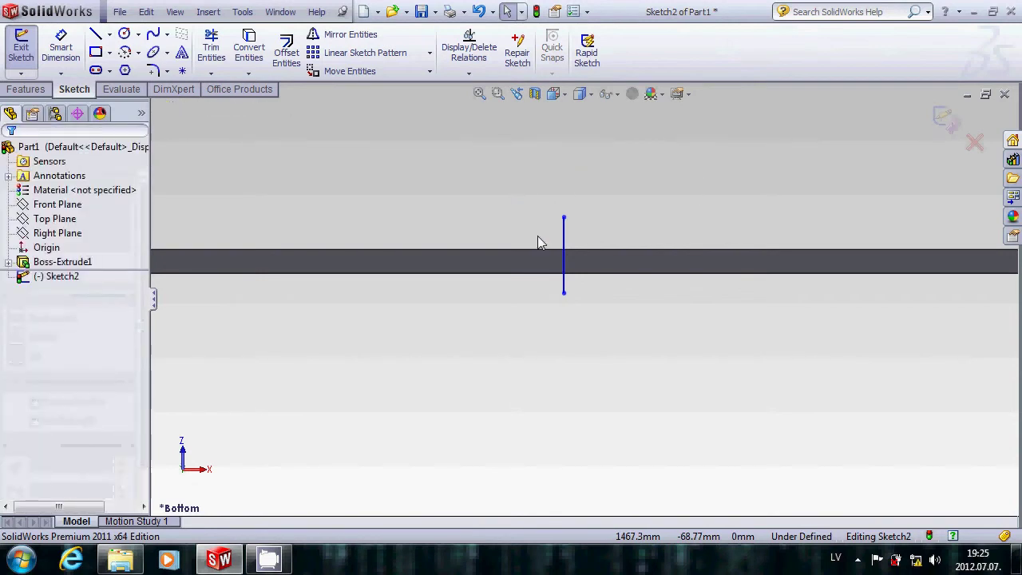
left_click(22, 52)
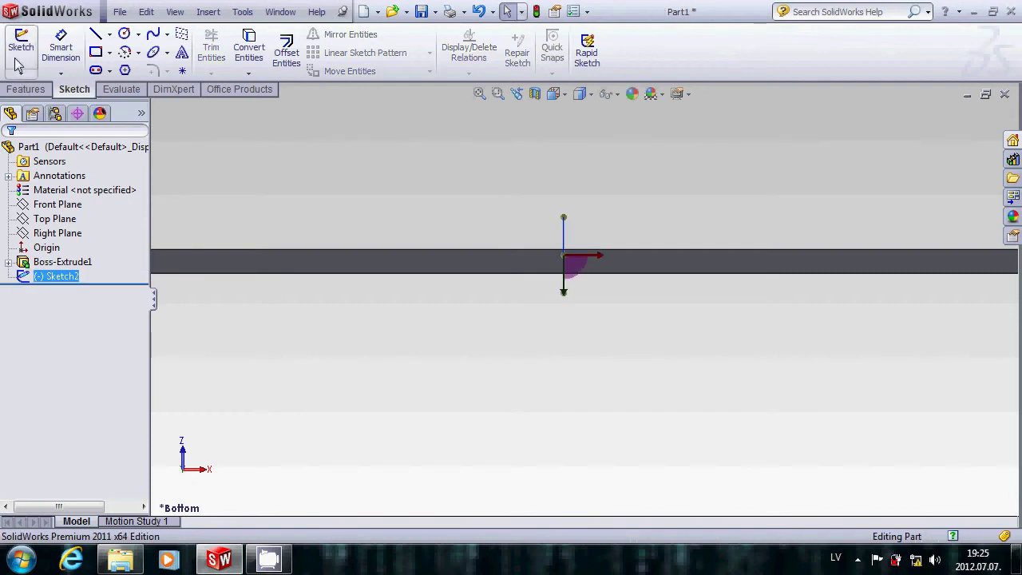
left_click(250, 158)
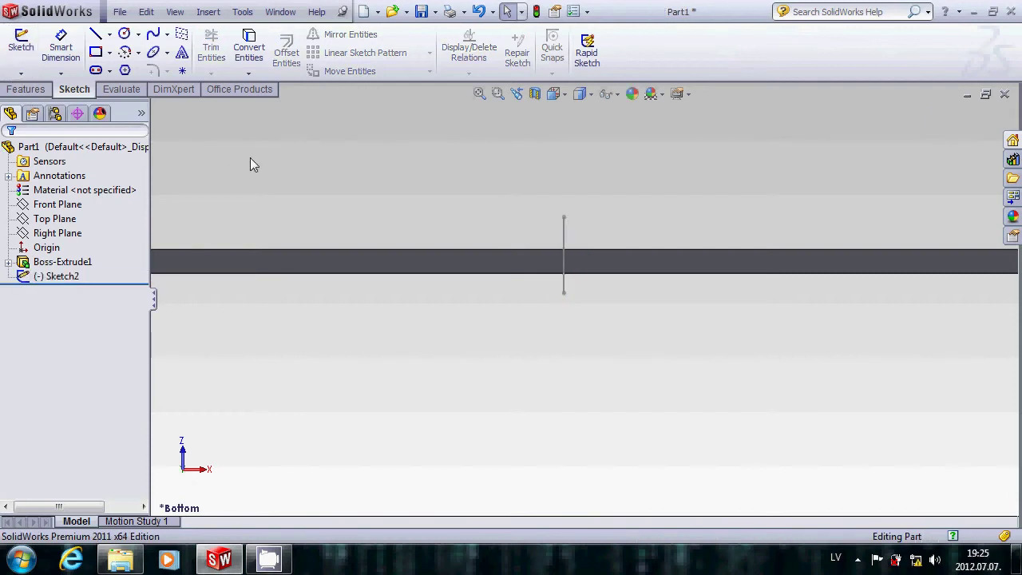
right_click(302, 182)
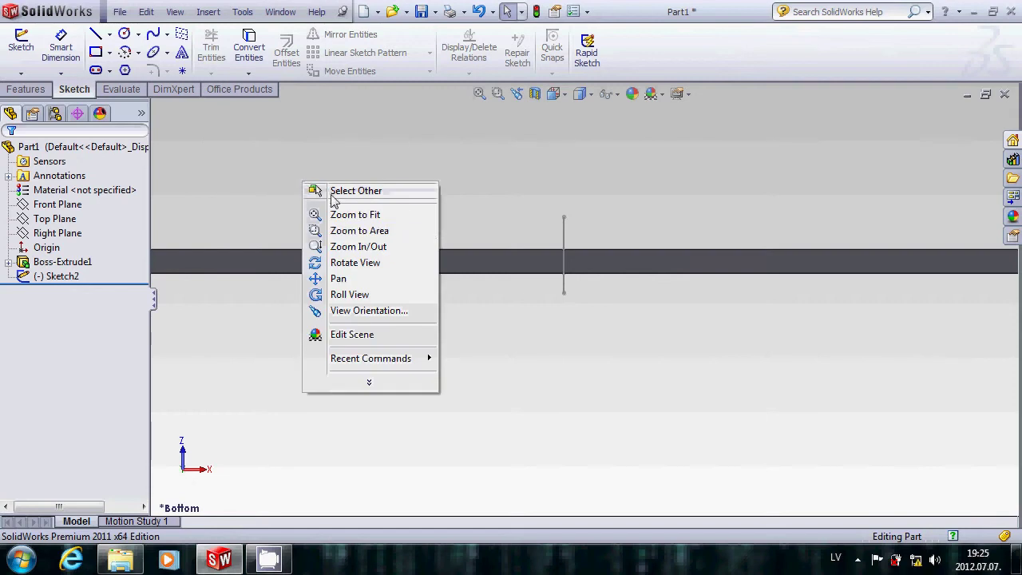
left_click(355, 262)
mouse_move(355, 262)
left_mouse_down()
mouse_move(414, 216)
mouse_move(625, 361)
left_mouse_up()
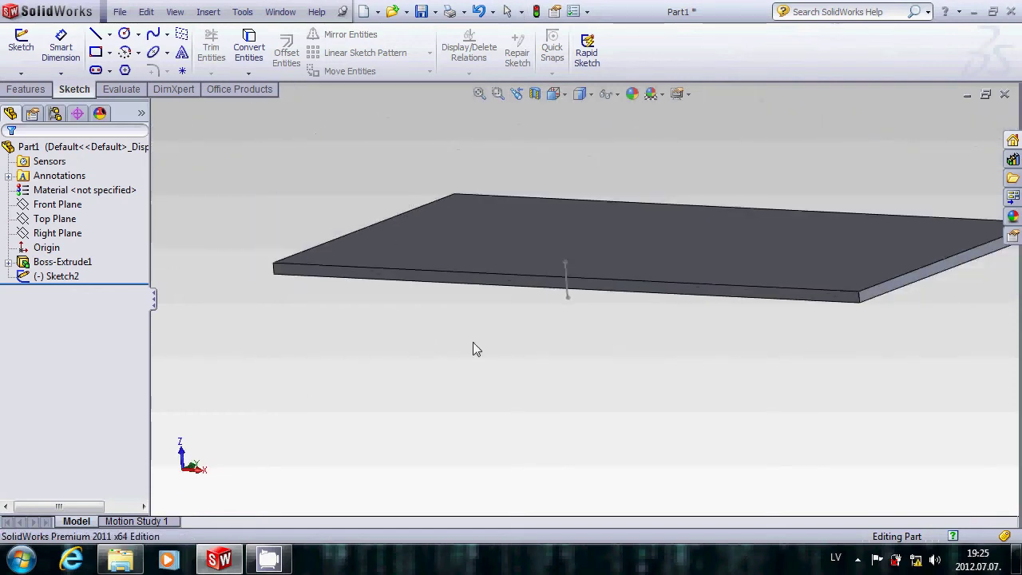
right_click(249, 318)
left_click(270, 327)
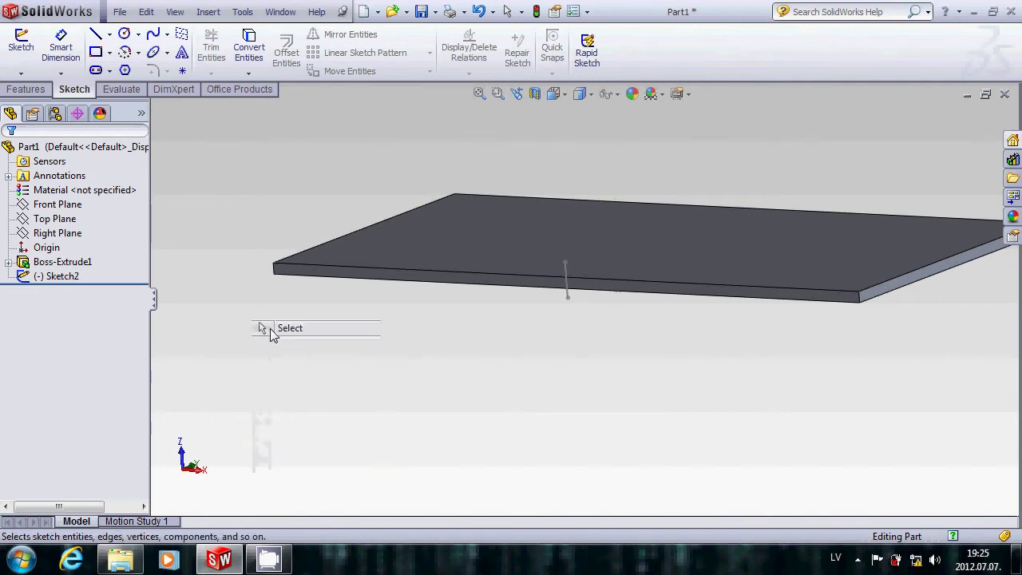
left_click(26, 89)
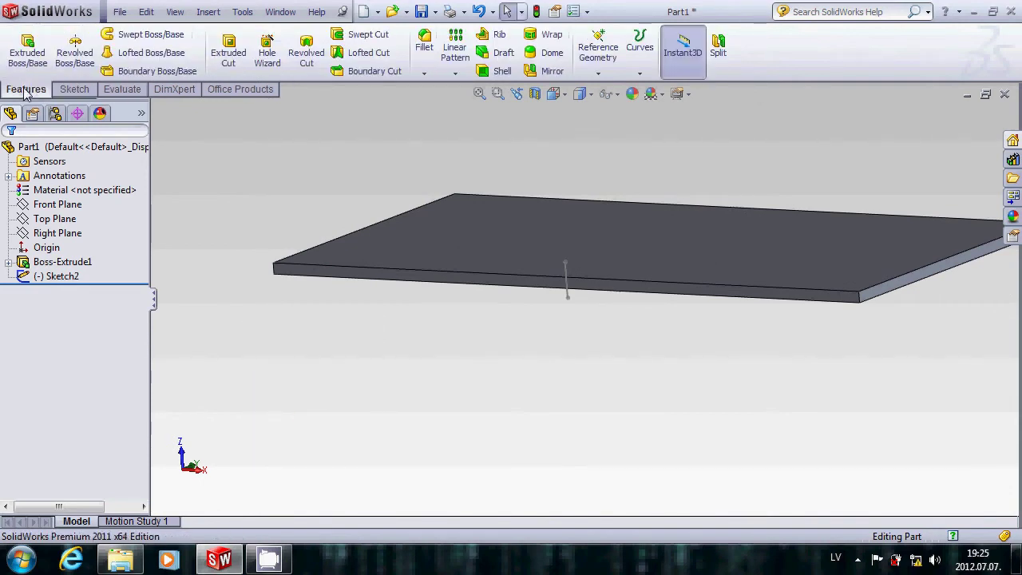
- Set up a Split of the plate with Sketch2 as its only trim tool
left_click(719, 47)
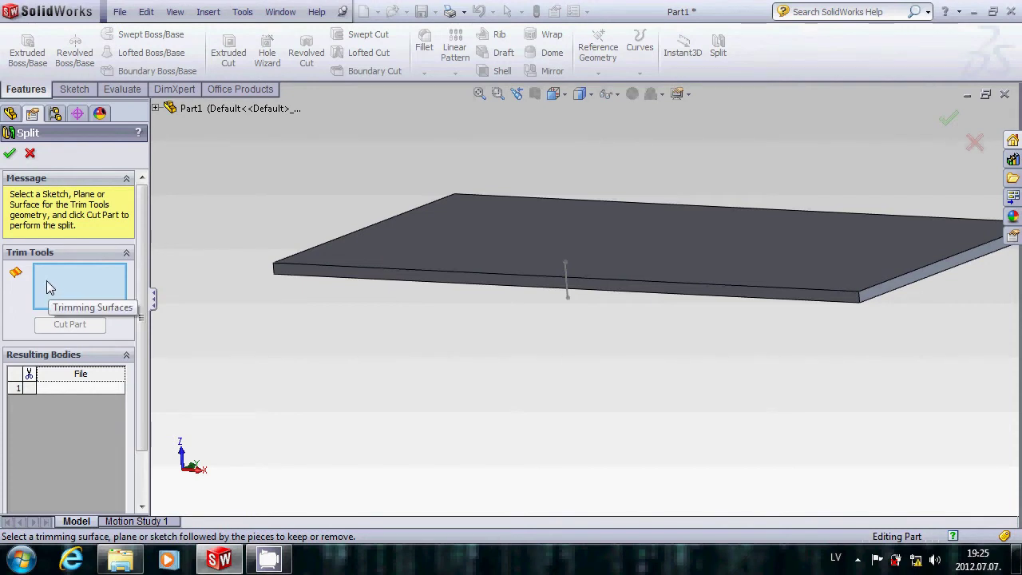
left_click(156, 107)
left_click(209, 239)
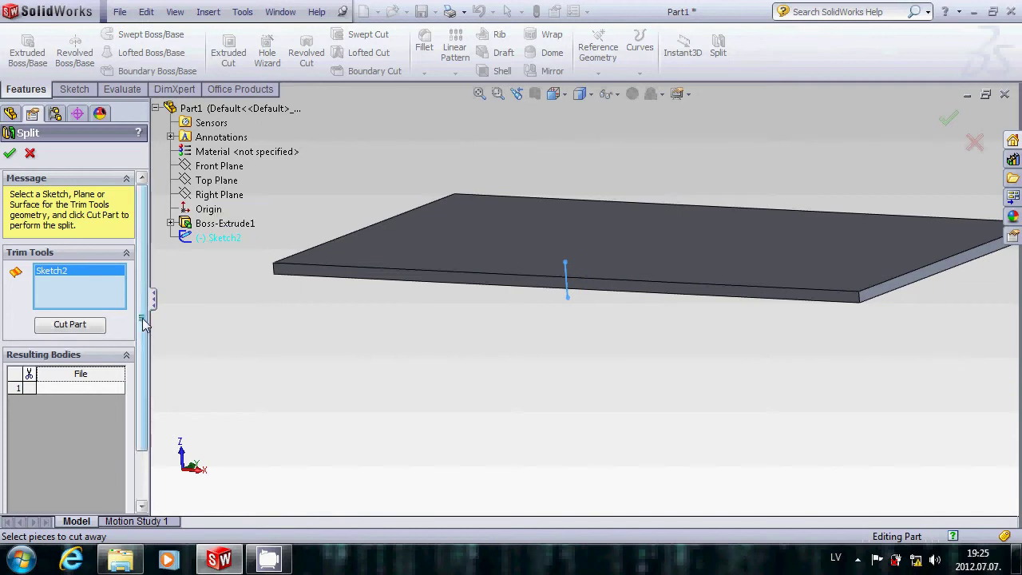
left_click_drag(141, 322, 146, 386)
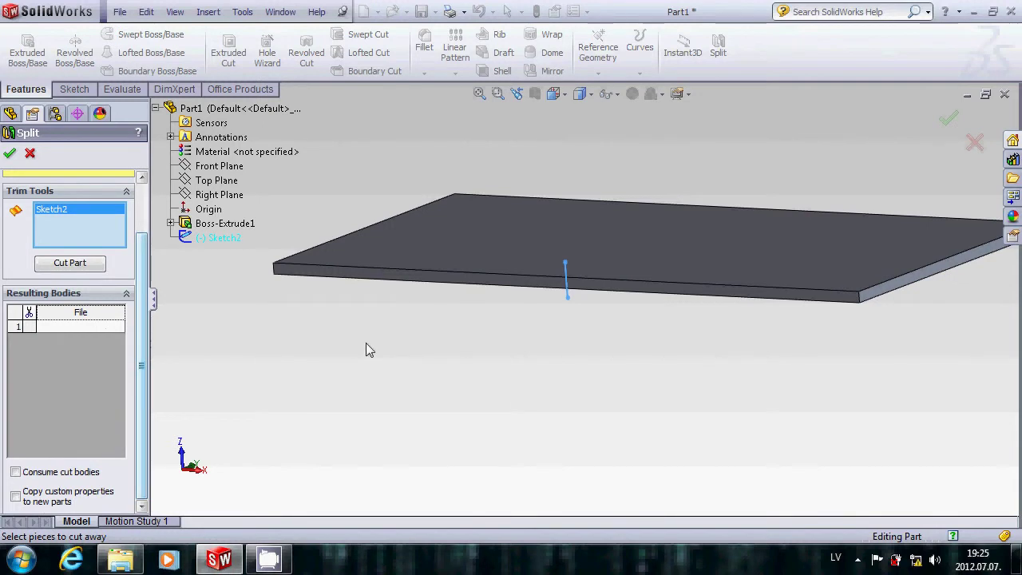
left_click(407, 279)
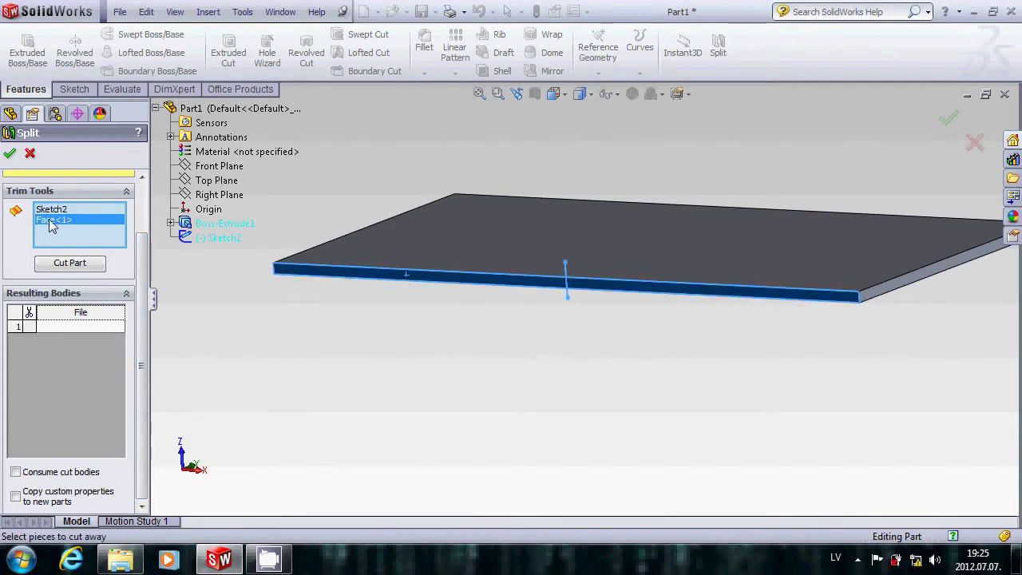
key("Delete")
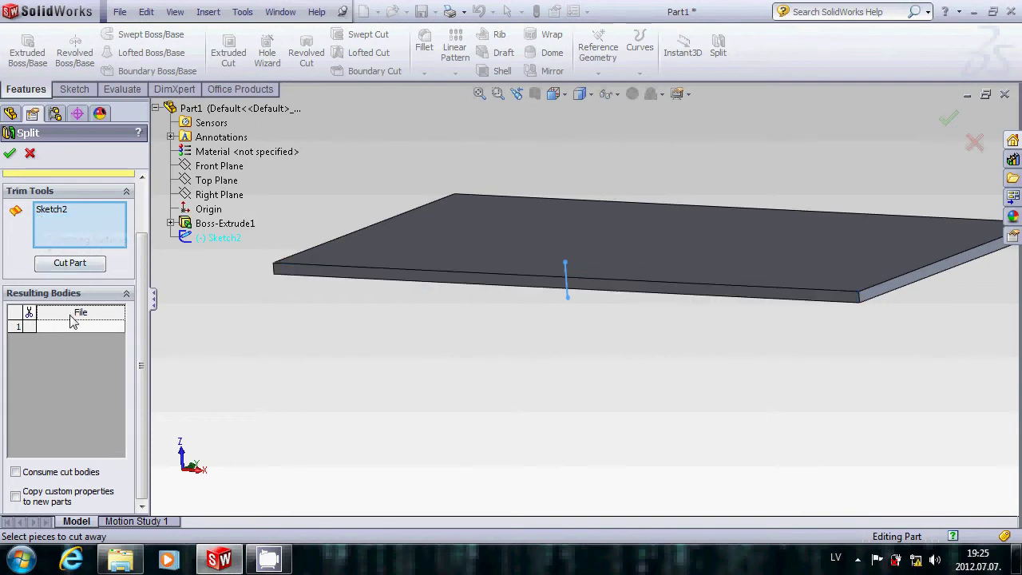
left_click(71, 327)
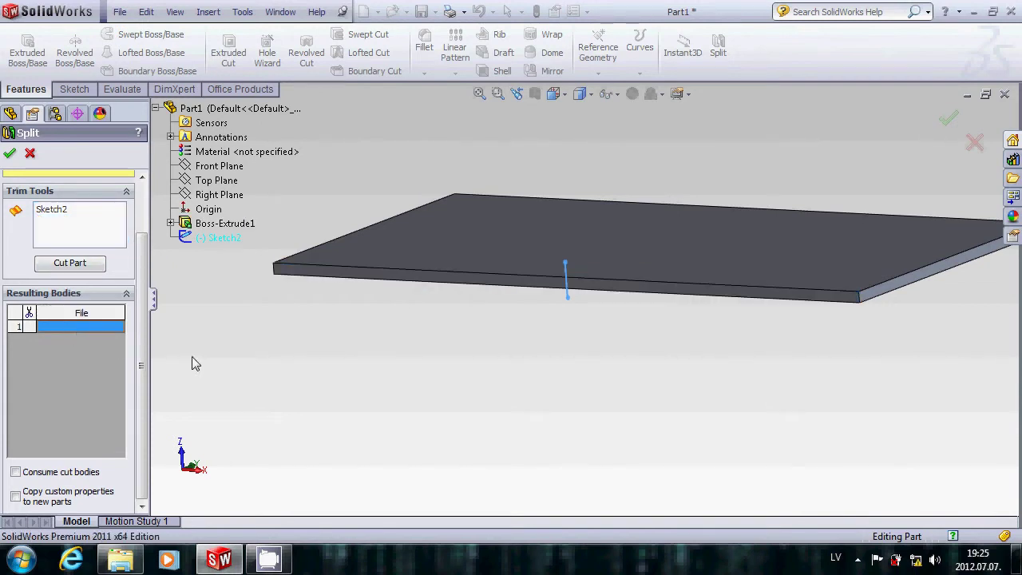
- Keep both the left and right bodies in the Resulting Bodies list and confirm Split1
left_click(439, 279)
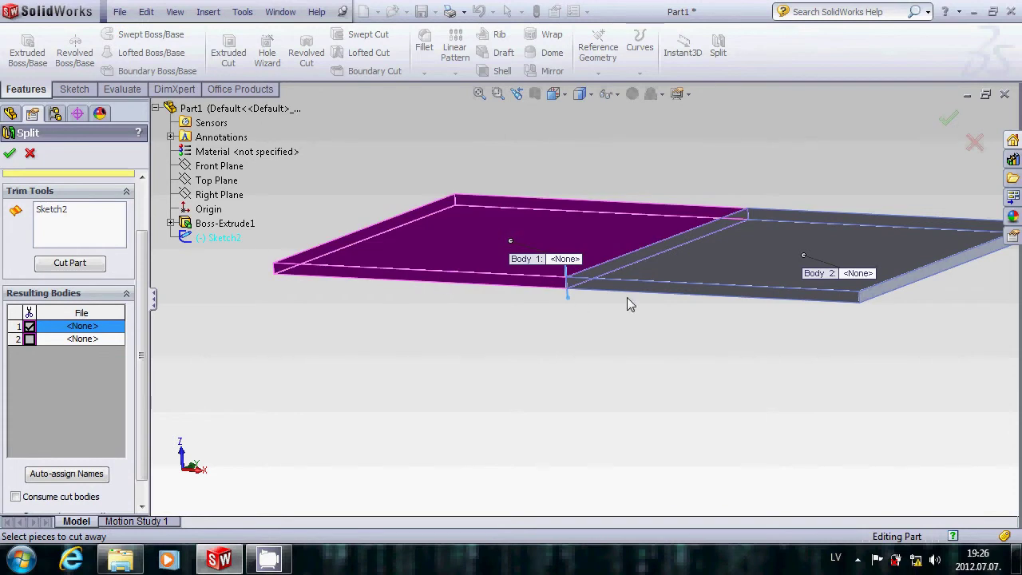
left_click(660, 294)
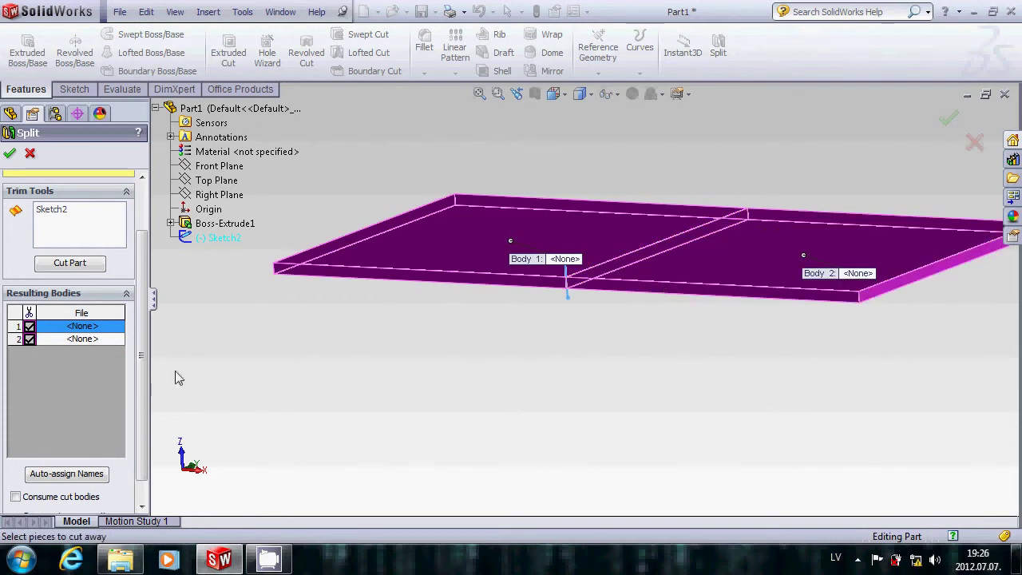
left_click(30, 327)
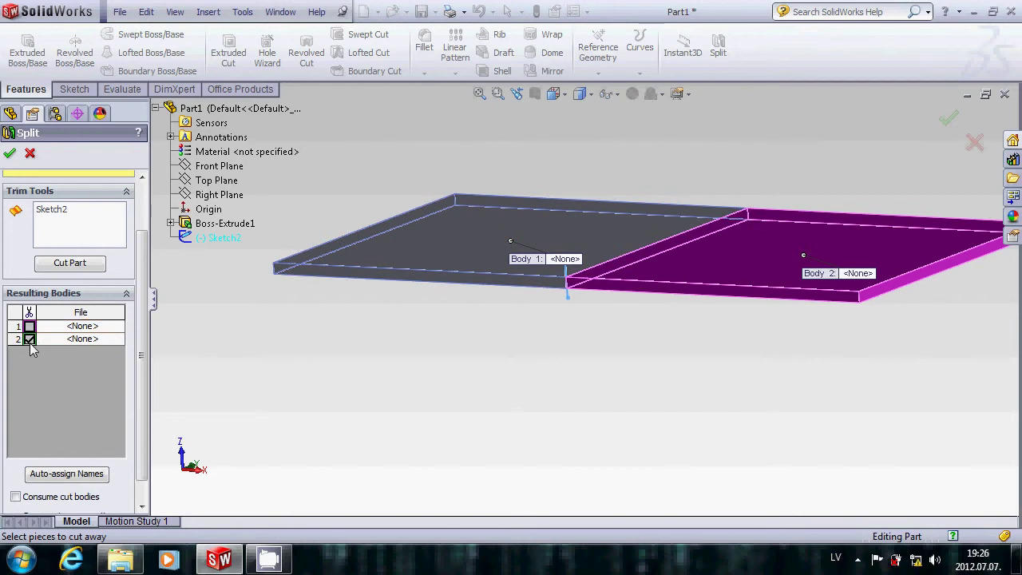
left_click(29, 339)
left_click(30, 339)
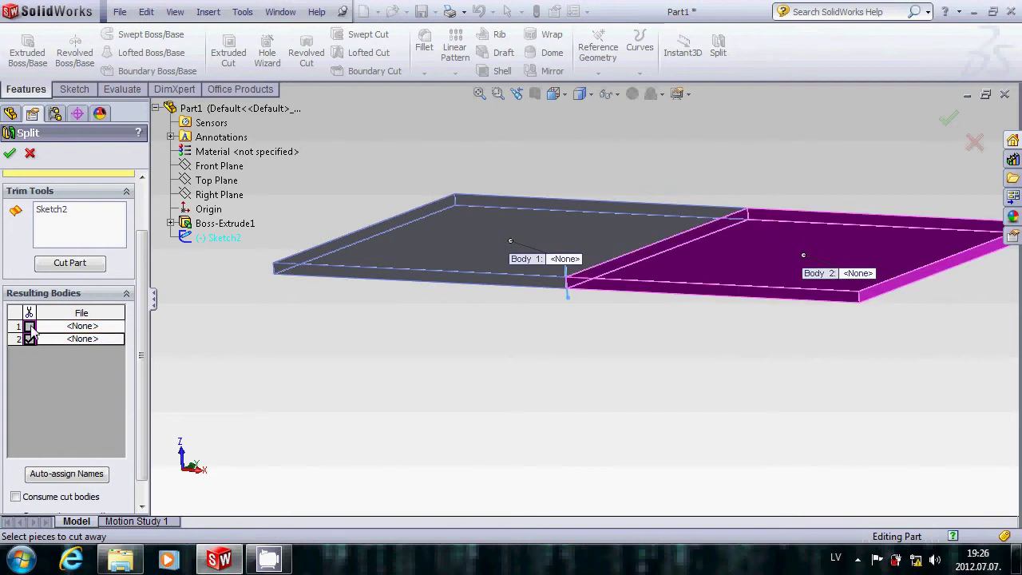
left_click(30, 327)
left_click(10, 153)
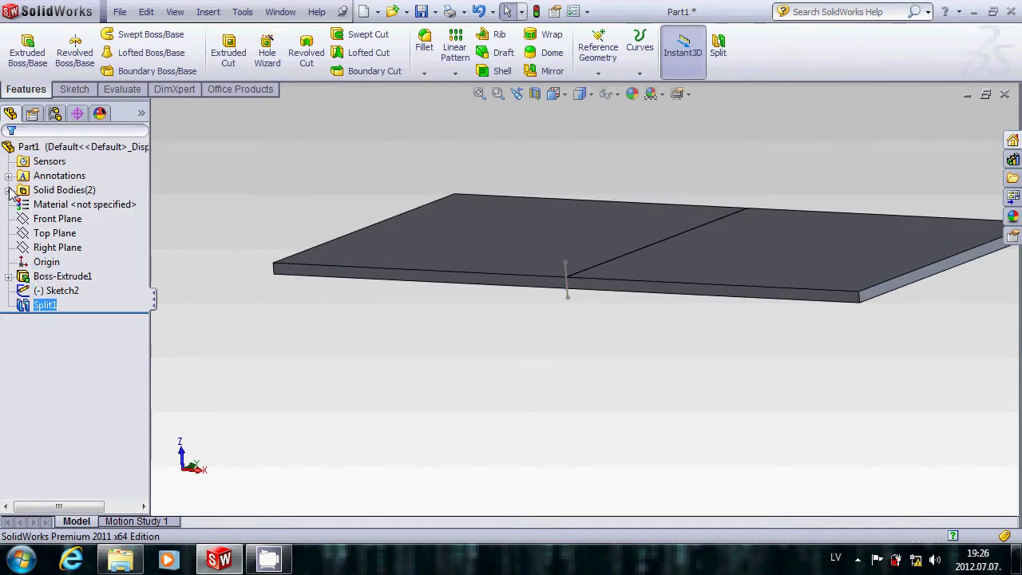
- Expand Solid Bodies(2) and inspect which pieces are Split1[1] and Split1[2]
left_click(9, 190)
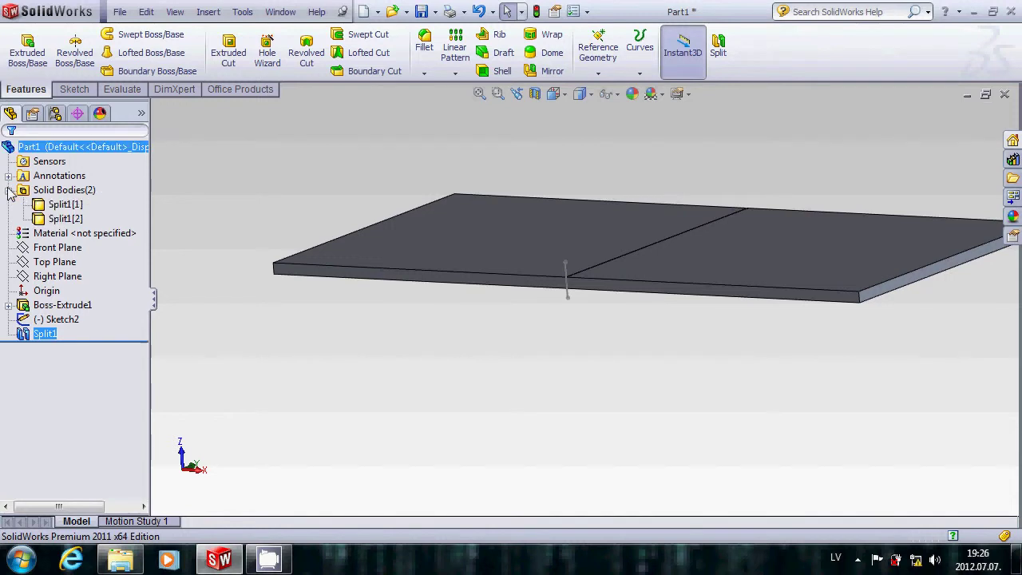
left_click(63, 206)
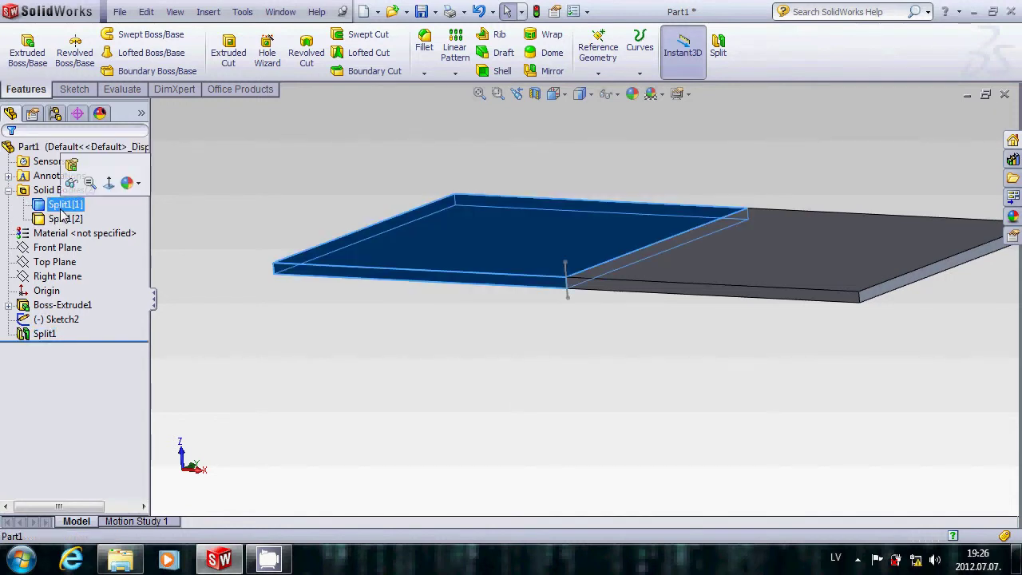
left_click(66, 220)
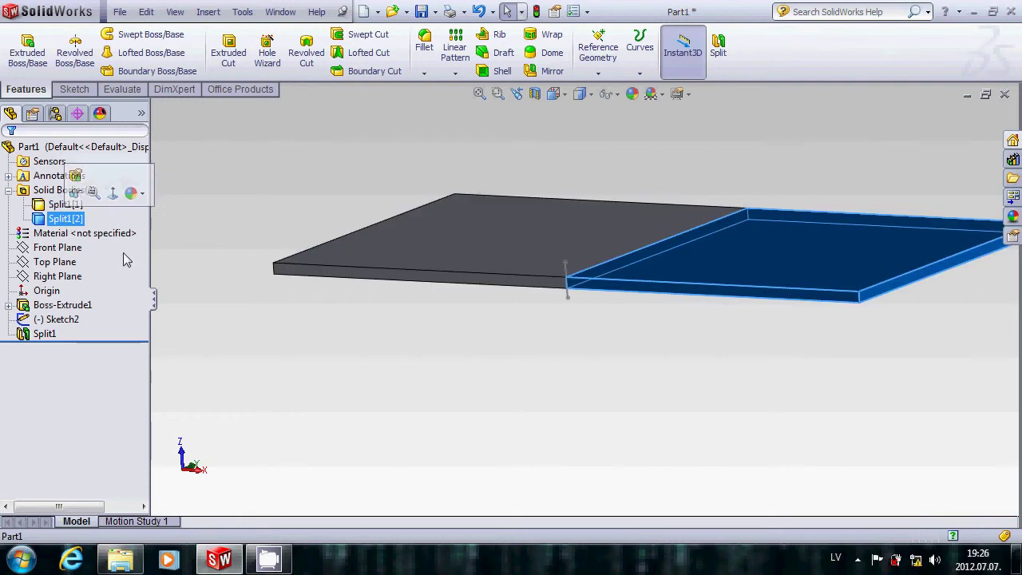
left_click(221, 309)
- Hide Sketch2, the splitting sketch
right_click(457, 424)
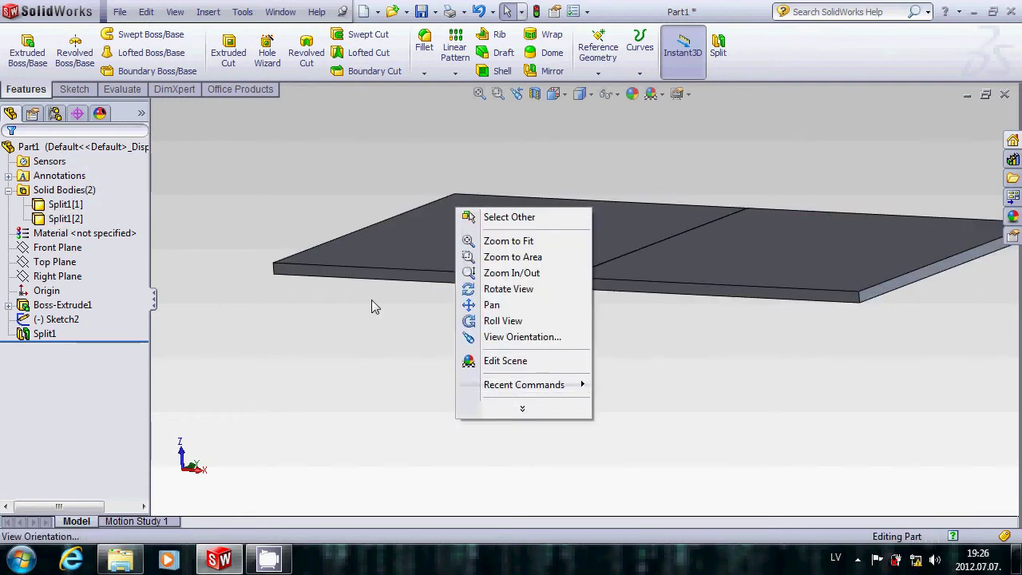
right_click(36, 320)
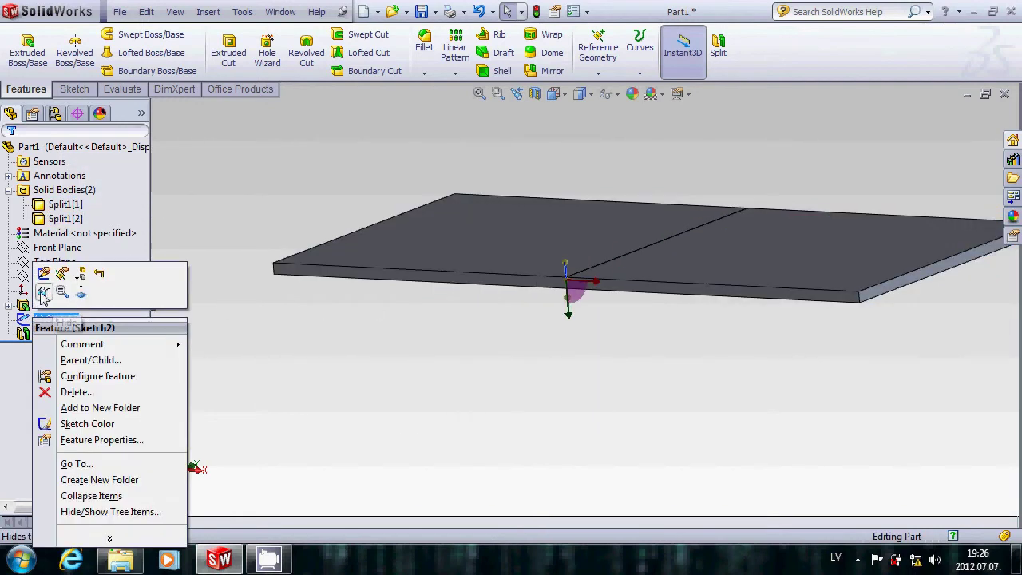
left_click(43, 291)
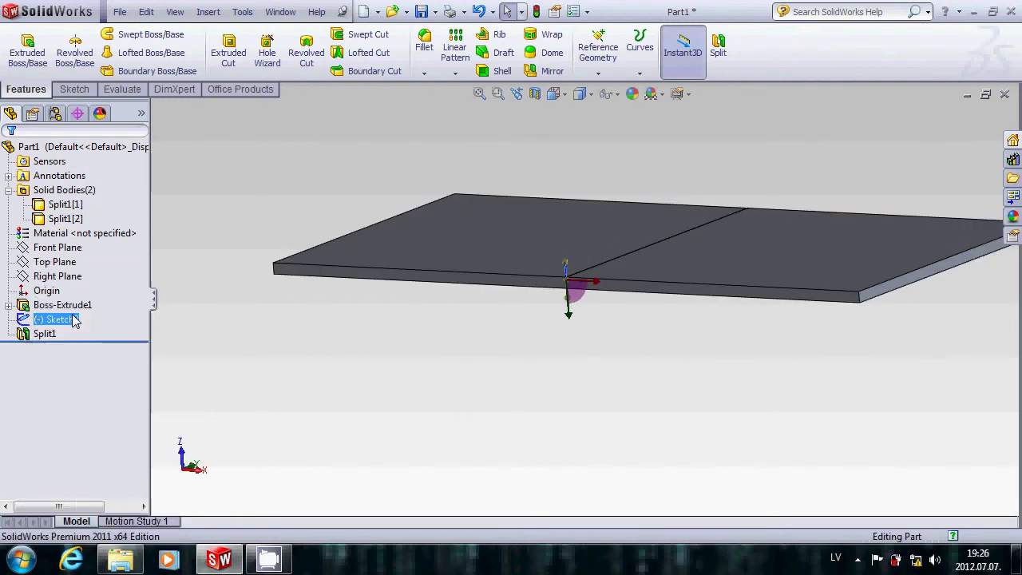
right_click(472, 385)
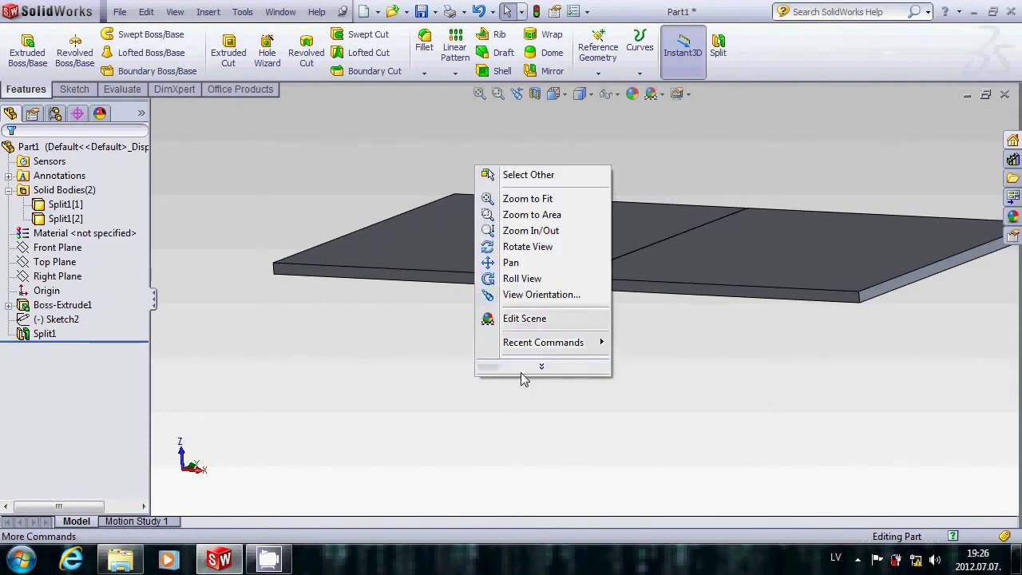
- Orbit and zoom in on the split joint and select the top edge beside the split line
left_click(508, 247)
mouse_move(525, 297)
left_mouse_down()
mouse_move(569, 273)
mouse_move(566, 214)
mouse_move(546, 299)
left_mouse_up()
scroll(600, 313, "down", 3)
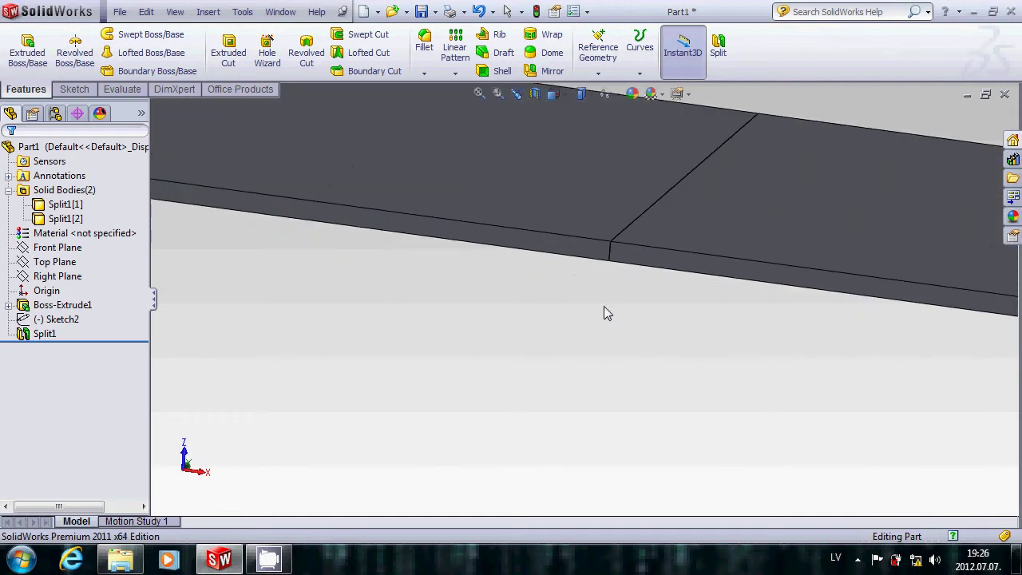
scroll(600, 299, "up", 3)
left_click_drag(598, 288, 597, 297)
right_click(588, 311)
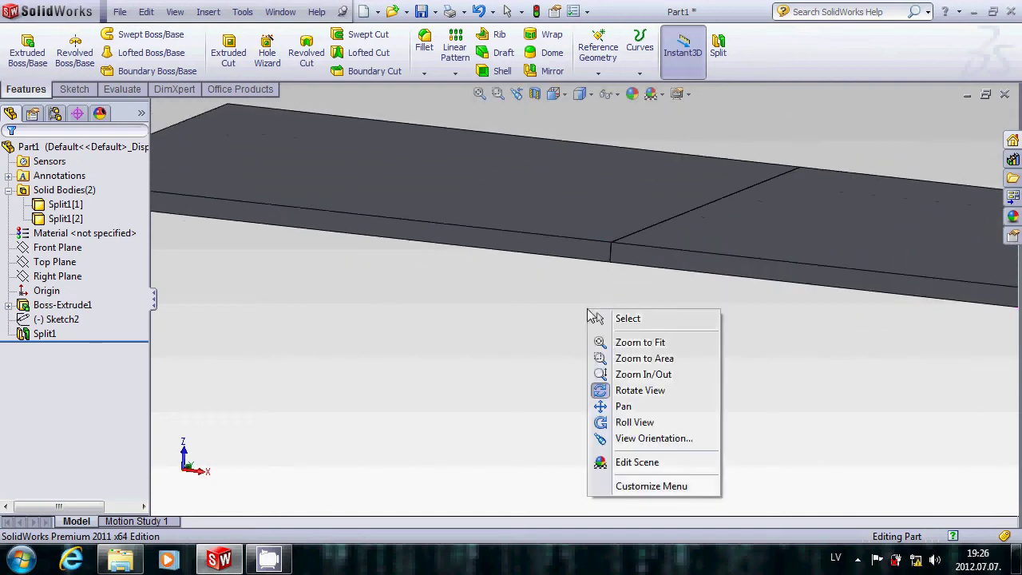
left_click(624, 318)
scroll(607, 232, "down", 3)
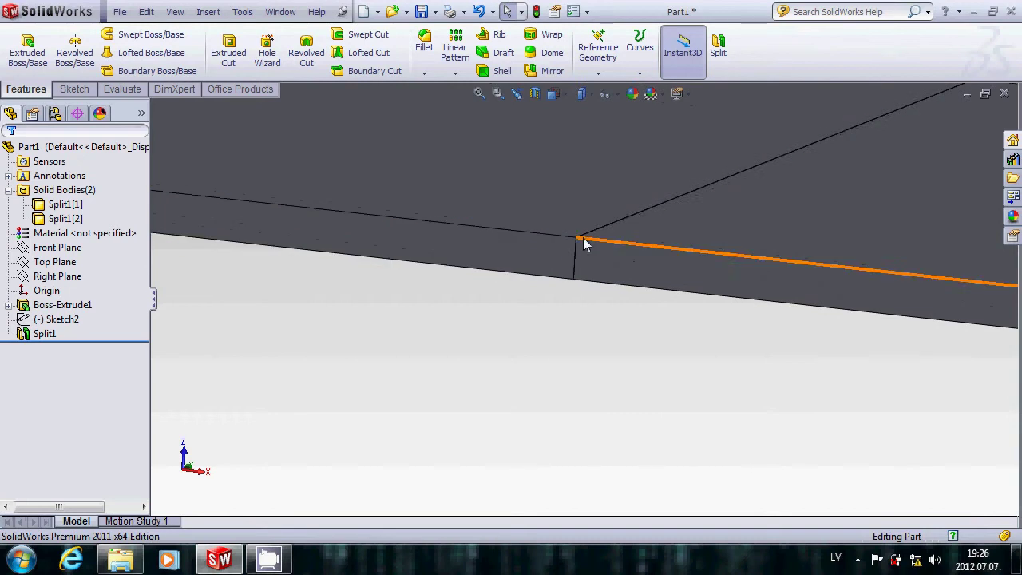
left_click(415, 220)
left_click(424, 73)
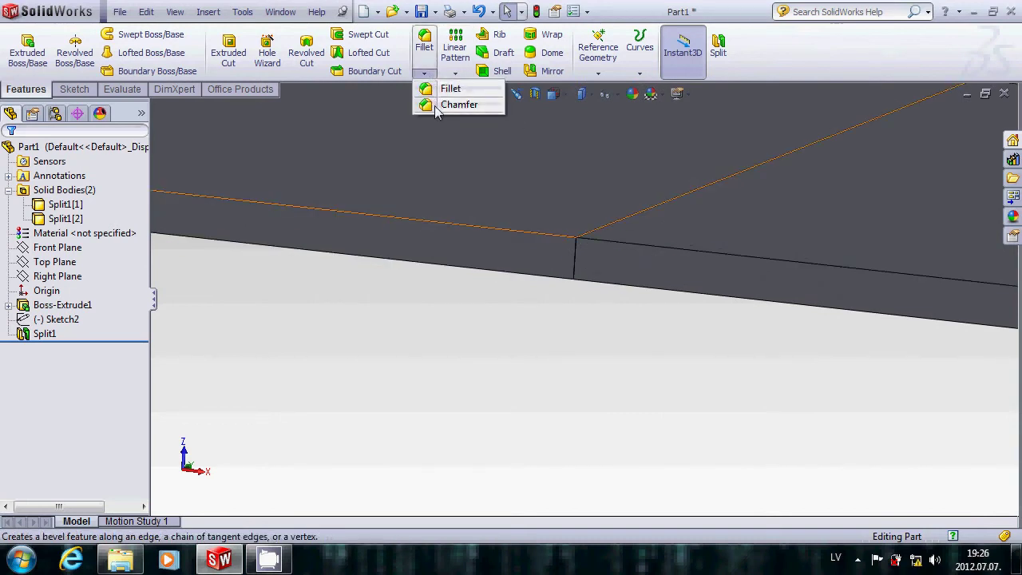
- Chamfer the upper edge on one side of the joint 10 mm at 45°
left_click(459, 104)
scroll(592, 223, "down", 4)
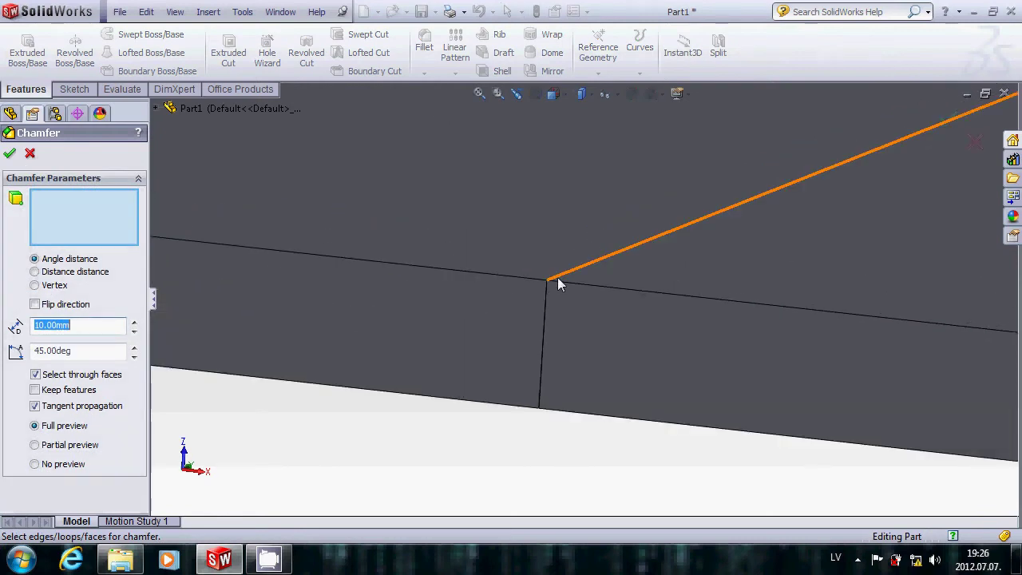
left_click(558, 278)
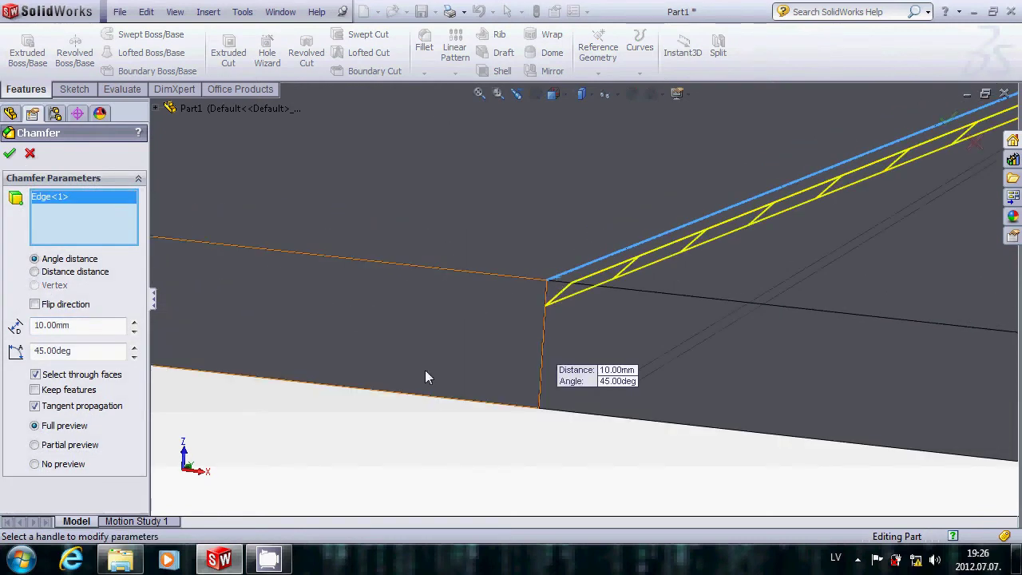
left_click(82, 327)
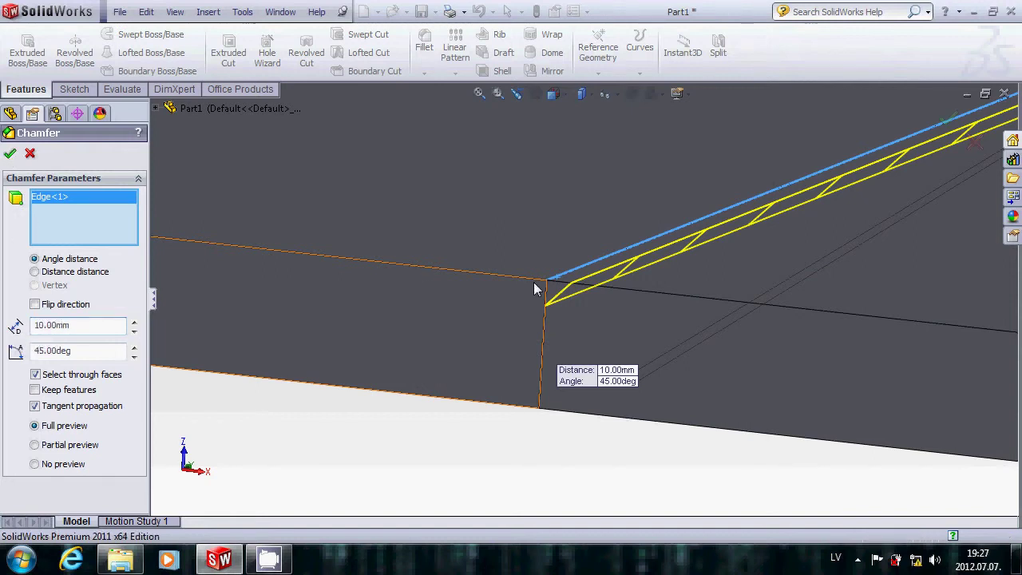
key("Return")
key("Escape")
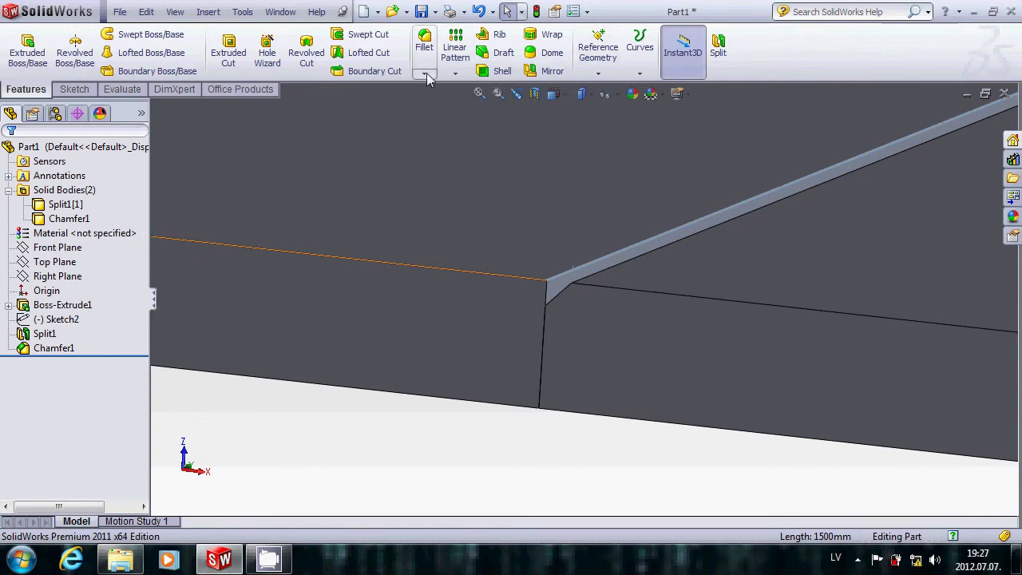
- Add a matching 10 mm chamfer on the neighbouring edge, then zoom out
left_click(423, 74)
left_click(437, 106)
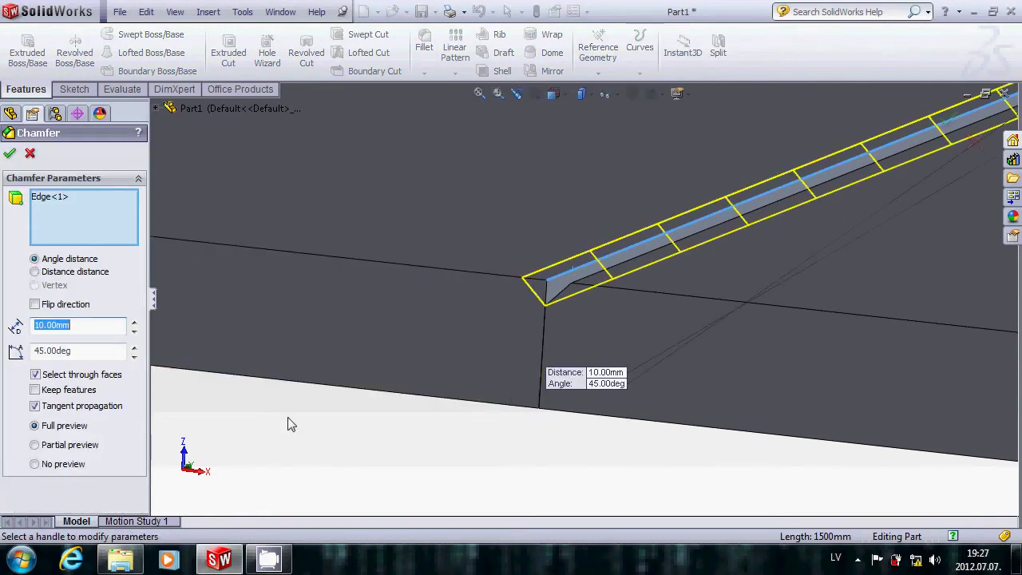
key("Return")
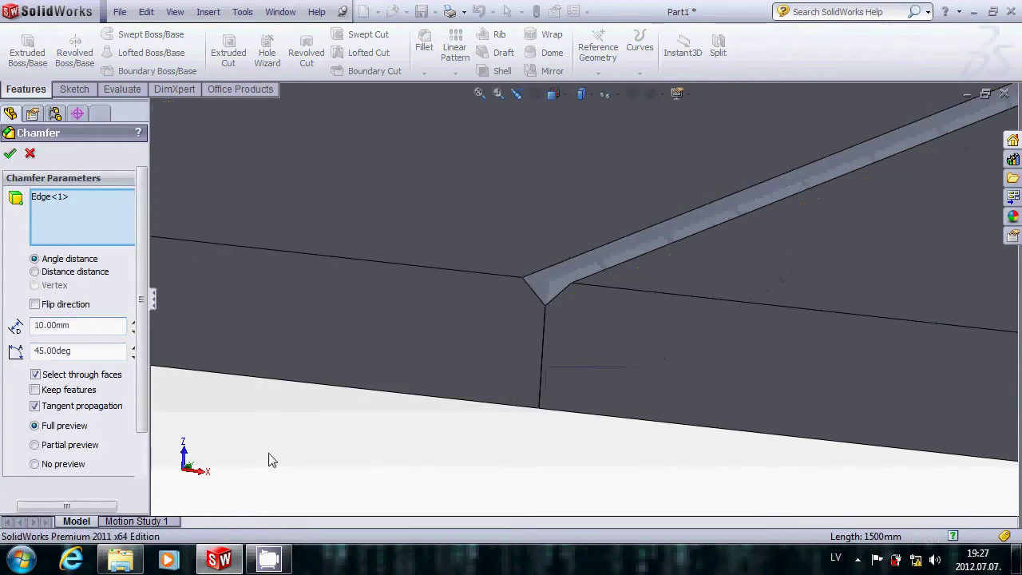
key("z")
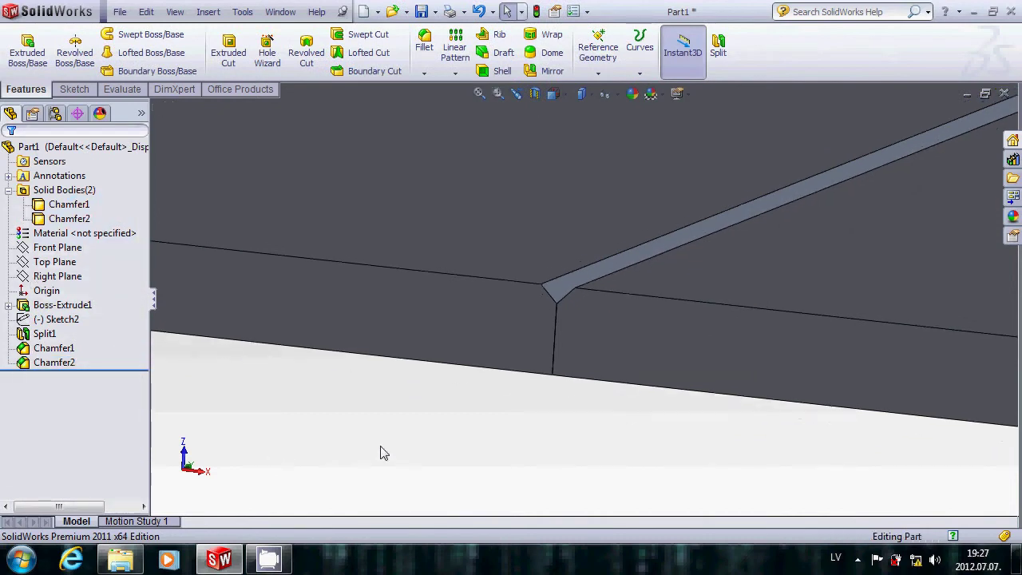
key("z")
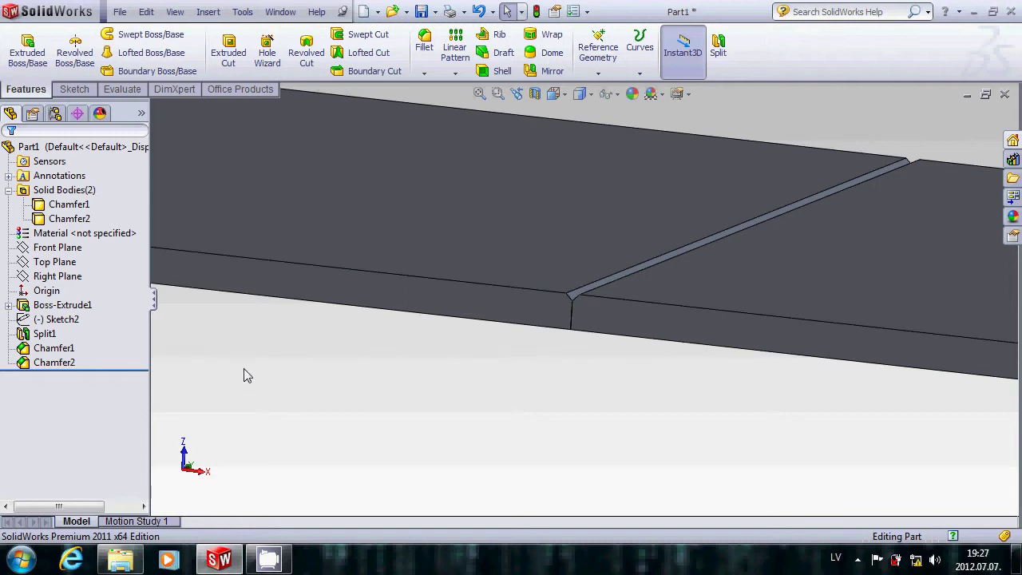
- Show the Weldments toolbar and dock it on the left beside the feature tree
left_click(175, 12)
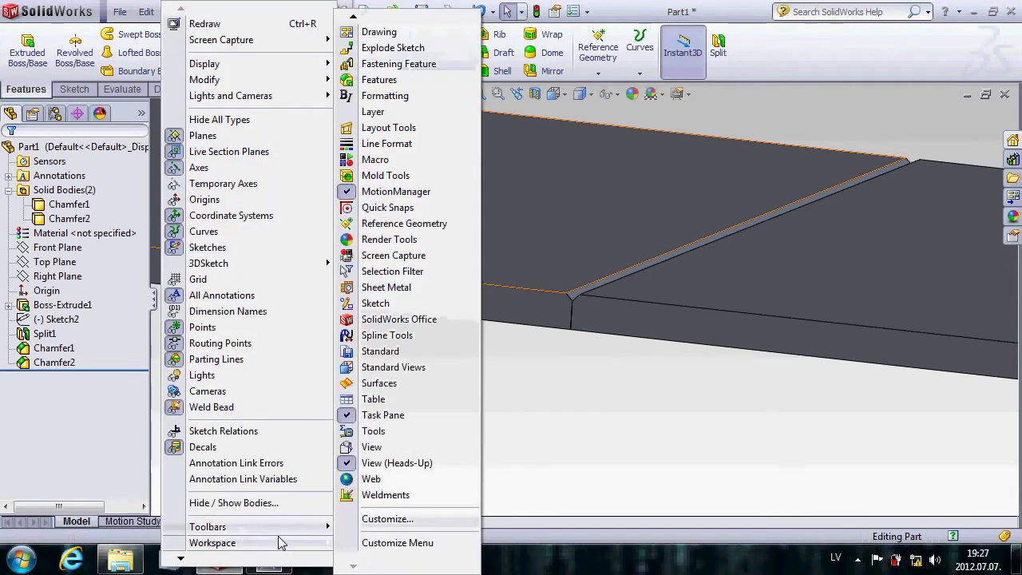
mouse_move(247, 527)
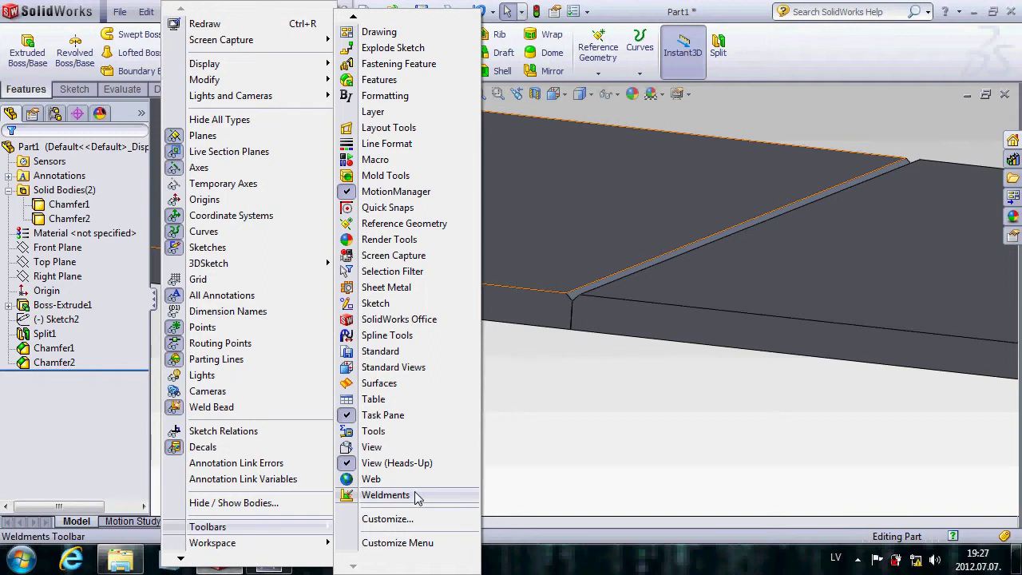
left_click(402, 496)
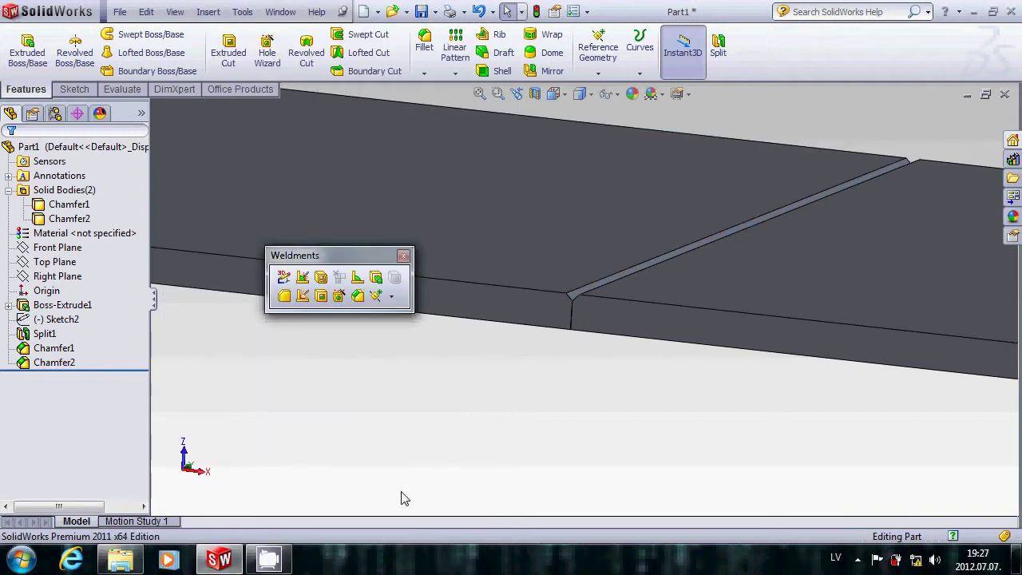
left_click_drag(352, 255, 4, 137)
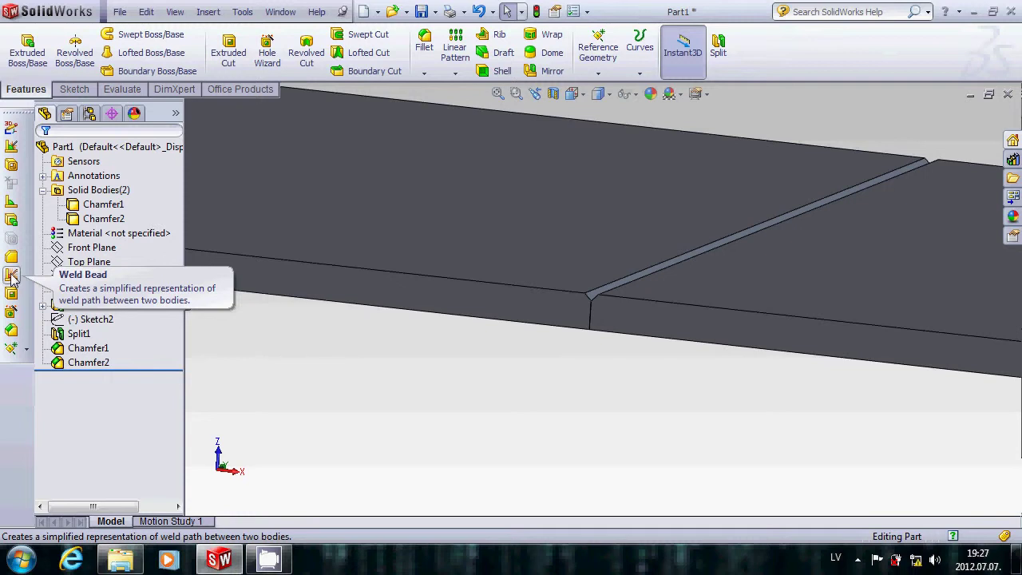
- Start a weld bead and select both chamfer faces of the groove as its path
left_click(12, 274)
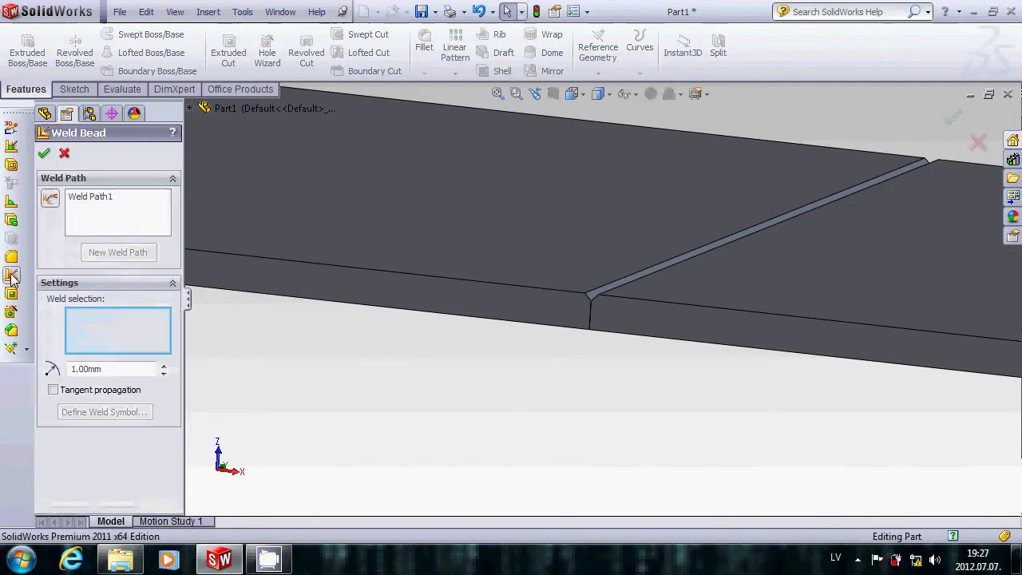
scroll(599, 290, "down", 2)
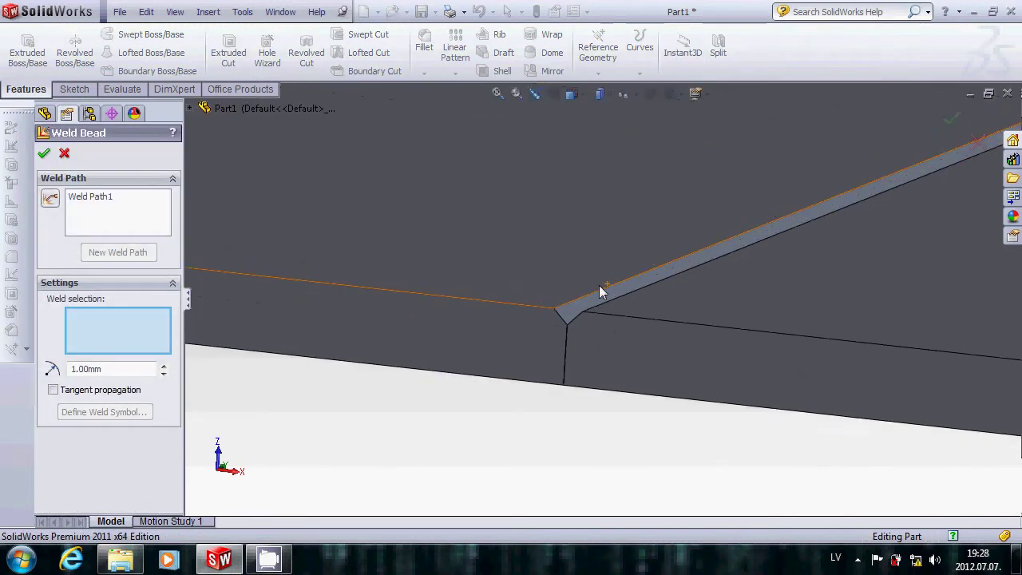
scroll(594, 303, "down", 2)
left_click(577, 319)
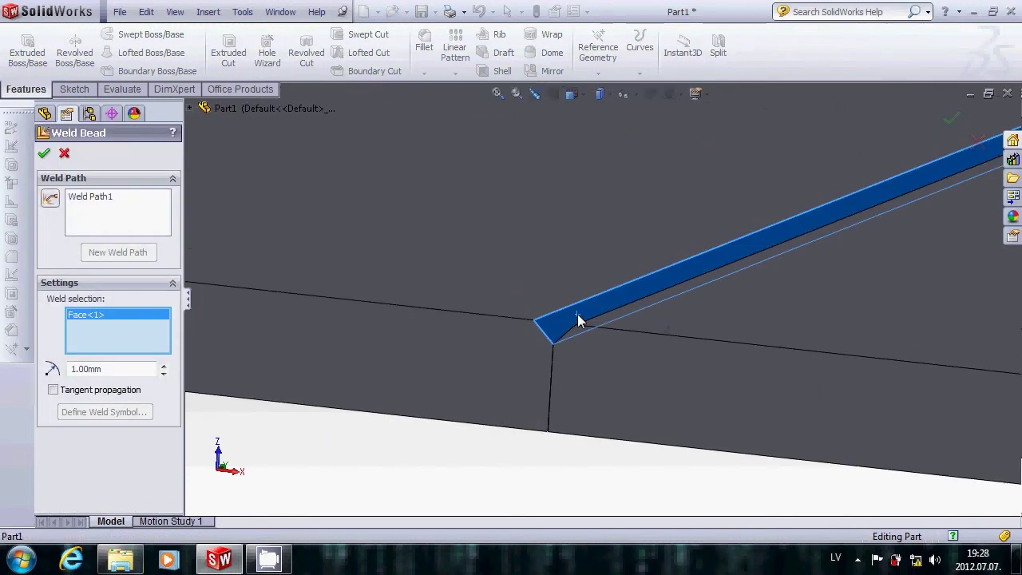
middle_click_drag(578, 317, 611, 324)
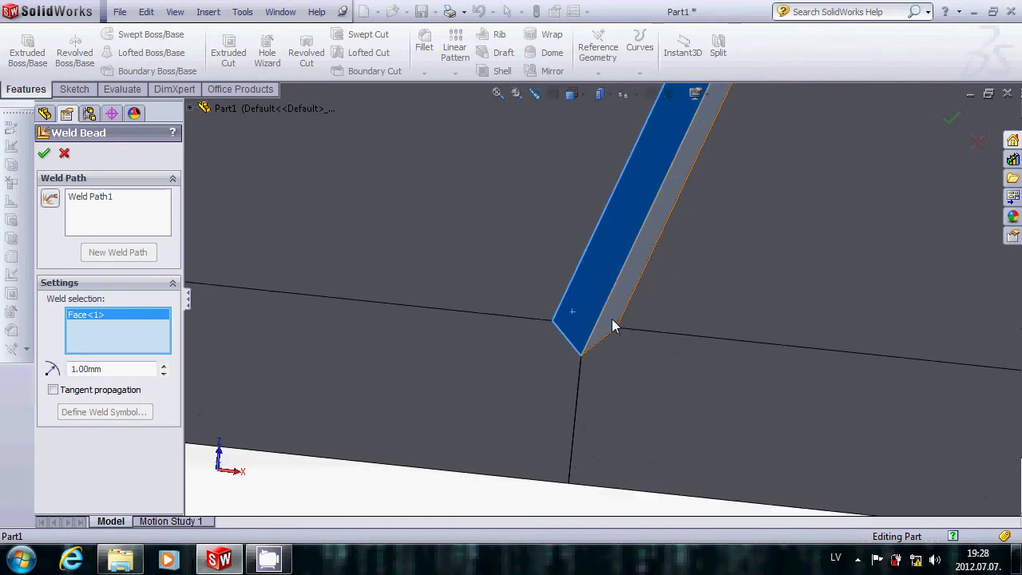
left_click(612, 325)
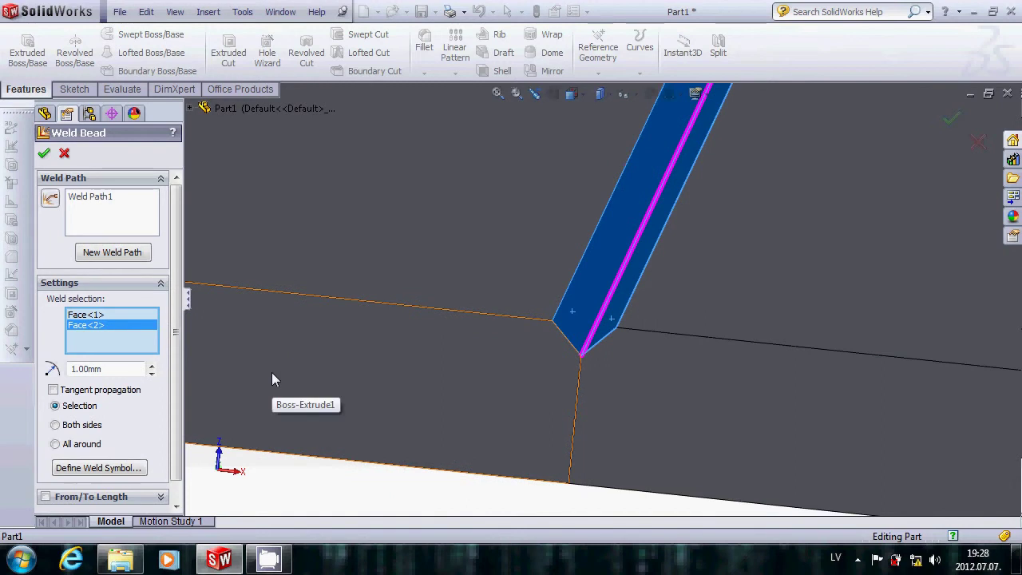
- Set the weld bead size to 5 mm, then raise it to 7 mm
left_click_drag(110, 371, 46, 370)
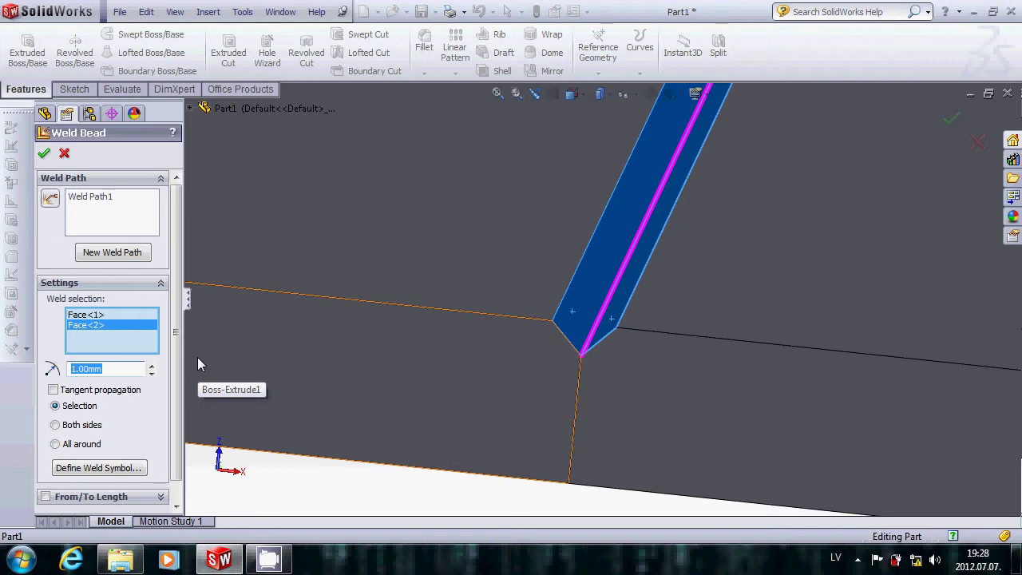
type("5")
left_click(117, 331)
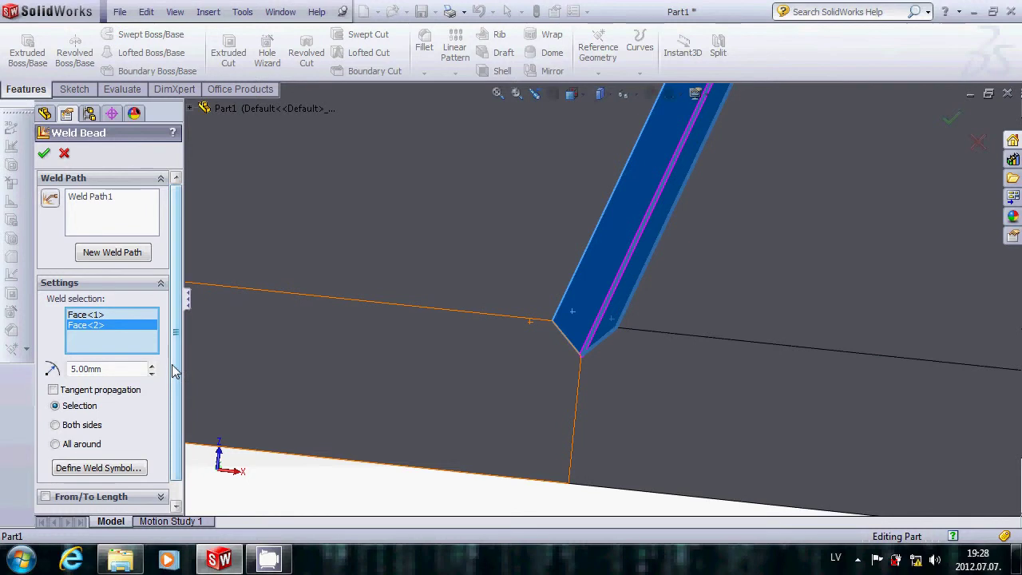
scroll(179, 399, "down", 1)
scroll(180, 415, "up", 1)
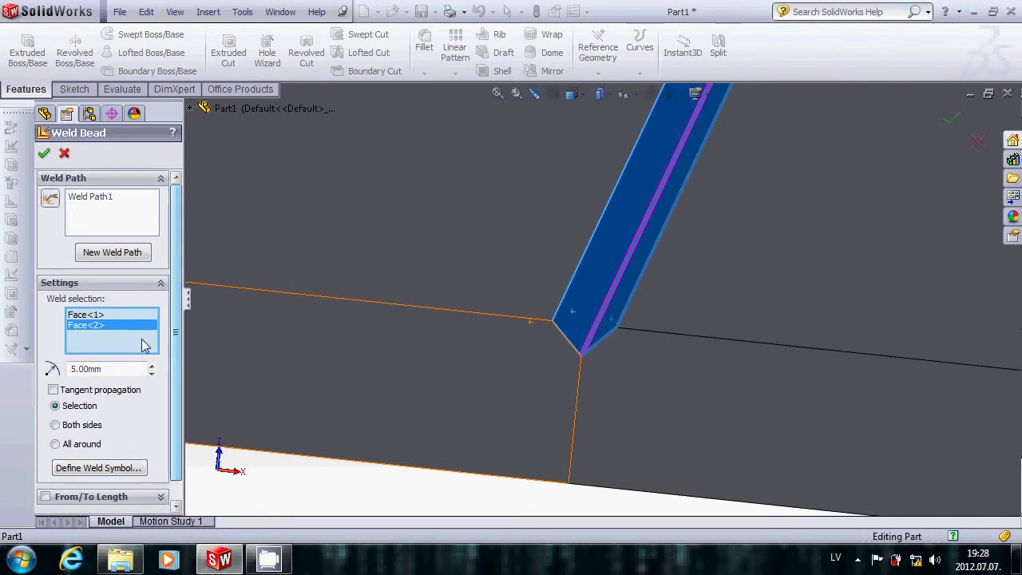
scroll(498, 368, "up", 1)
scroll(561, 336, "up", 3)
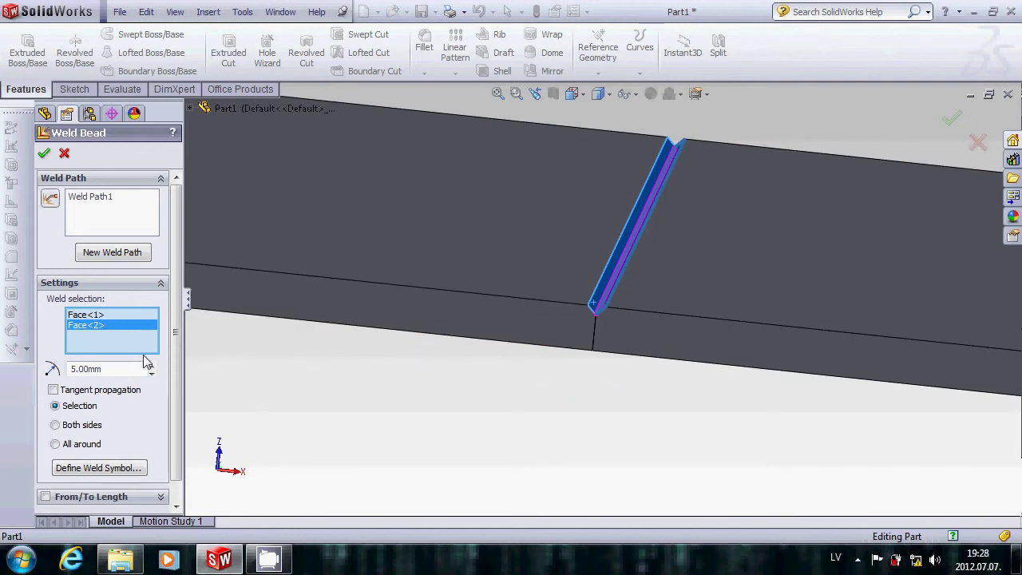
left_click_drag(117, 368, 65, 370)
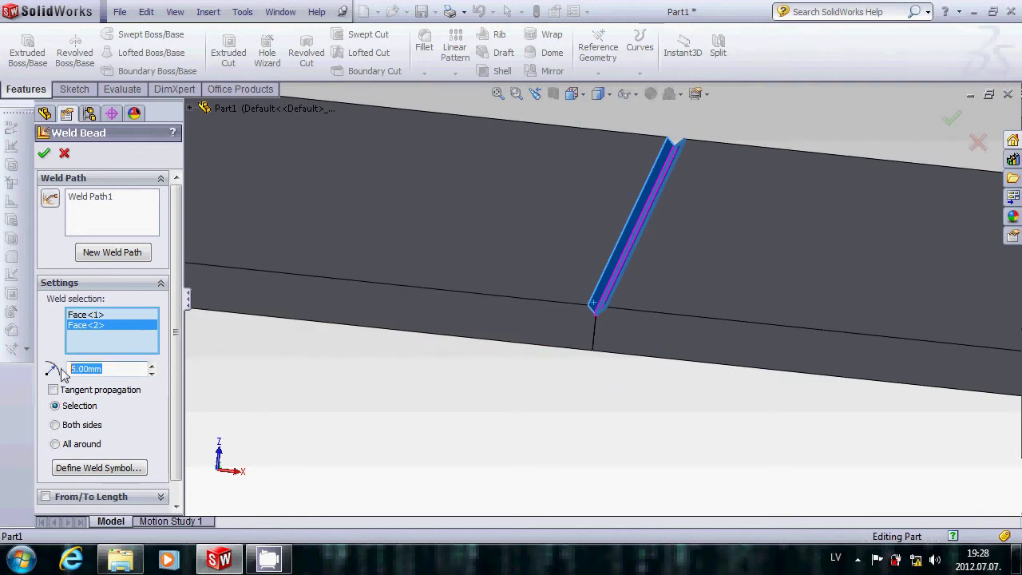
type("7")
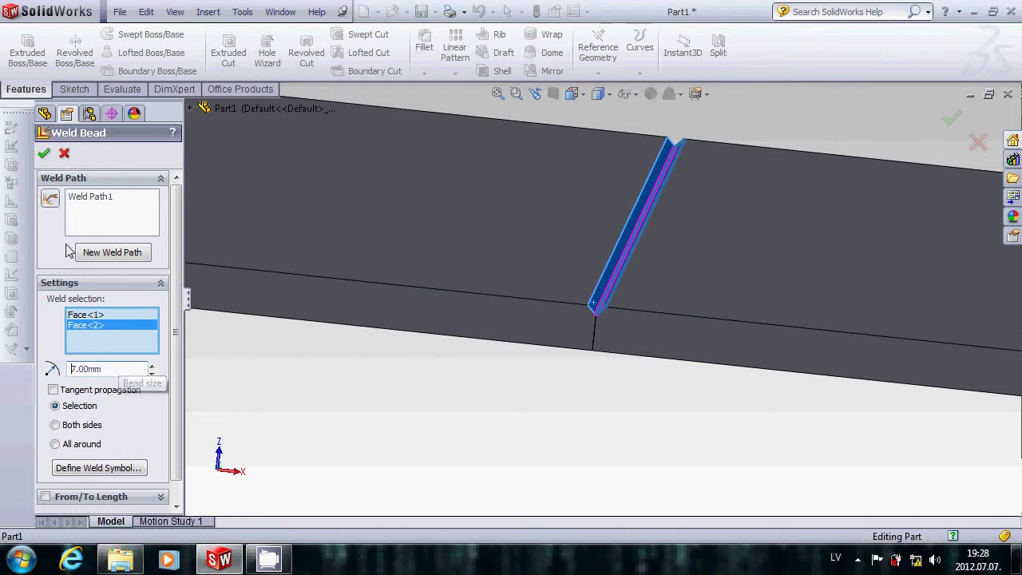
left_click(44, 156)
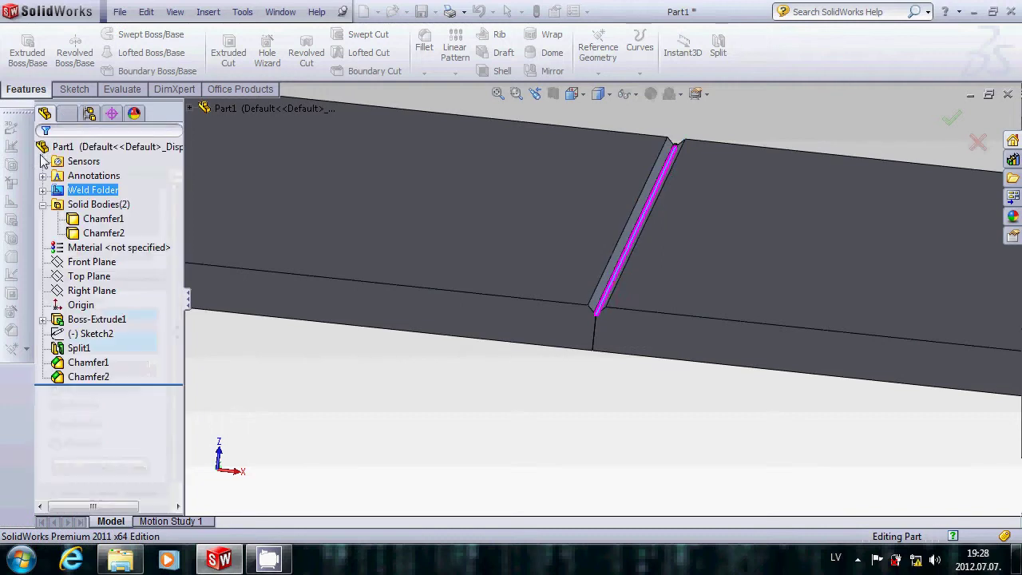
scroll(583, 307, "down", 3)
scroll(472, 259, "down", 2)
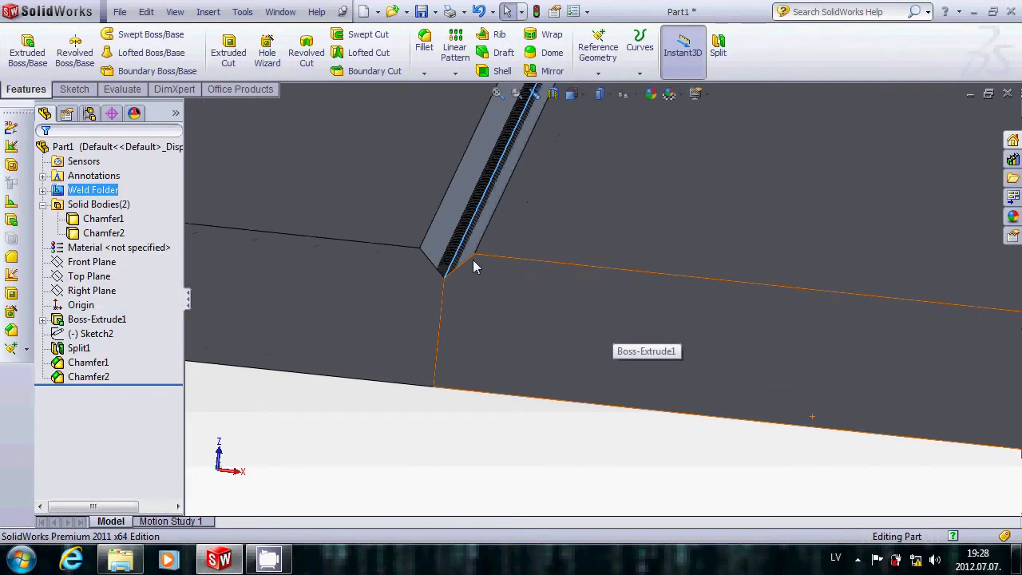
scroll(470, 259, "down", 2)
scroll(488, 332, "down", 3)
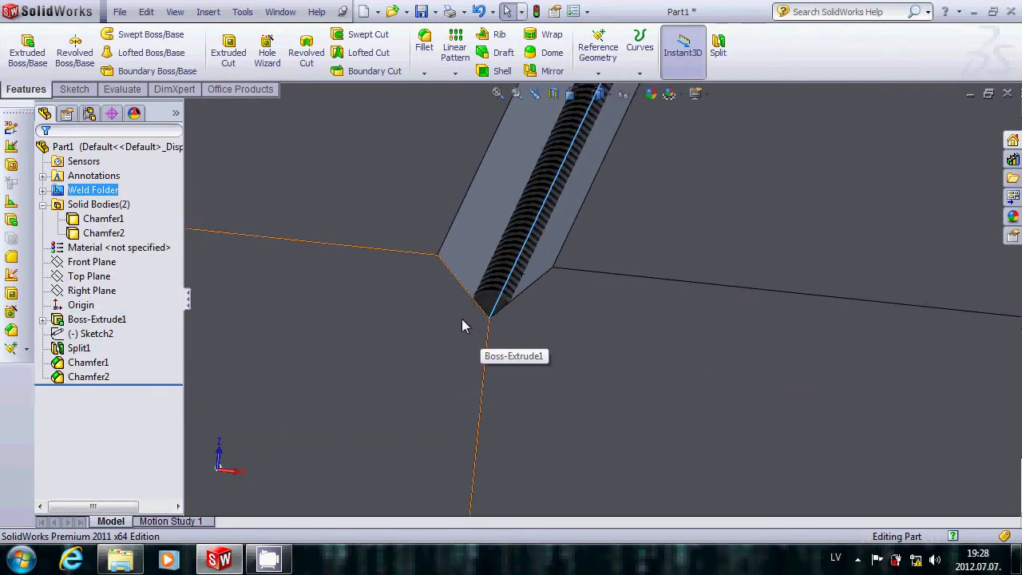
scroll(460, 318, "up", 1)
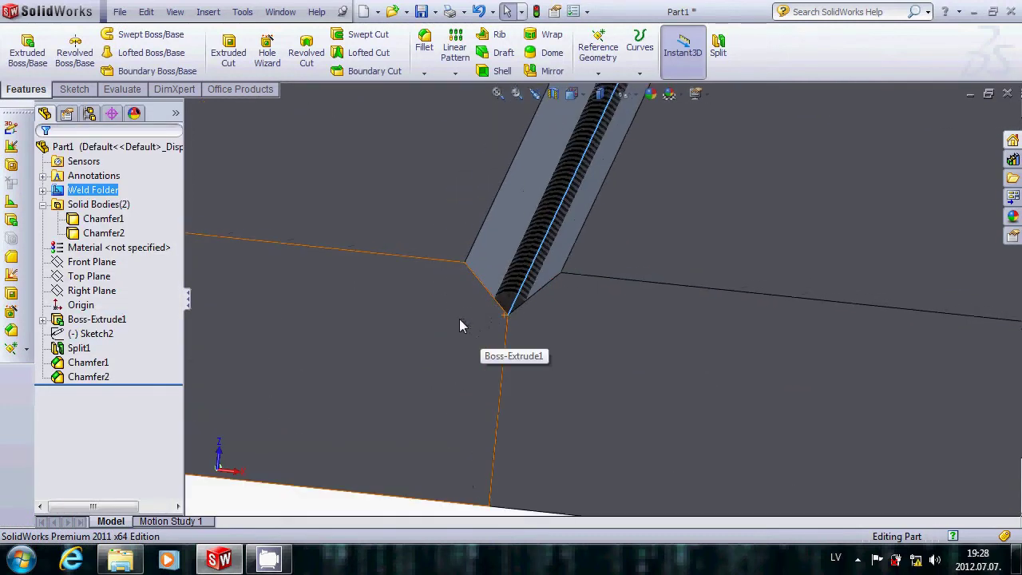
left_click(88, 376)
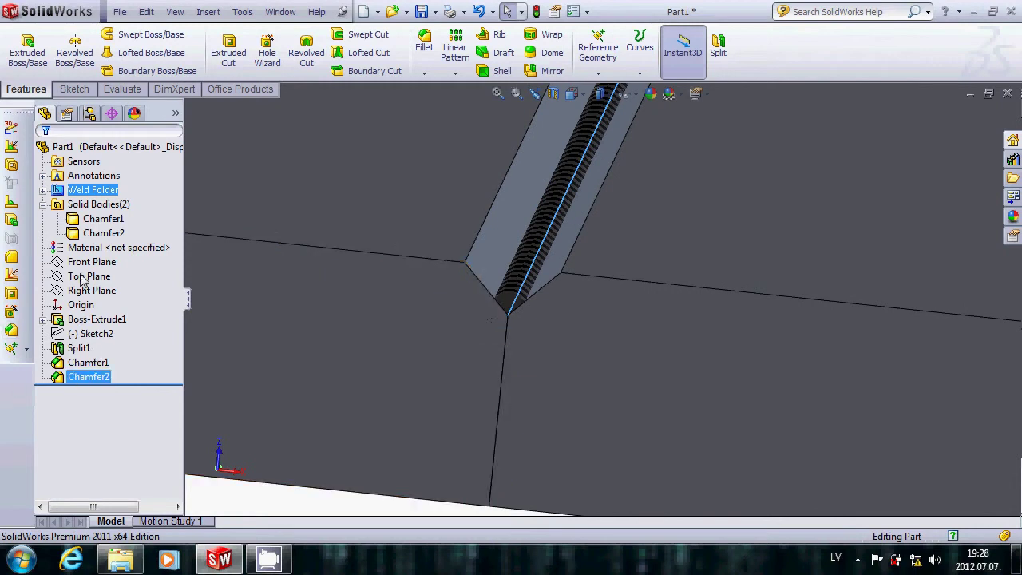
left_click(43, 204)
left_click(42, 190)
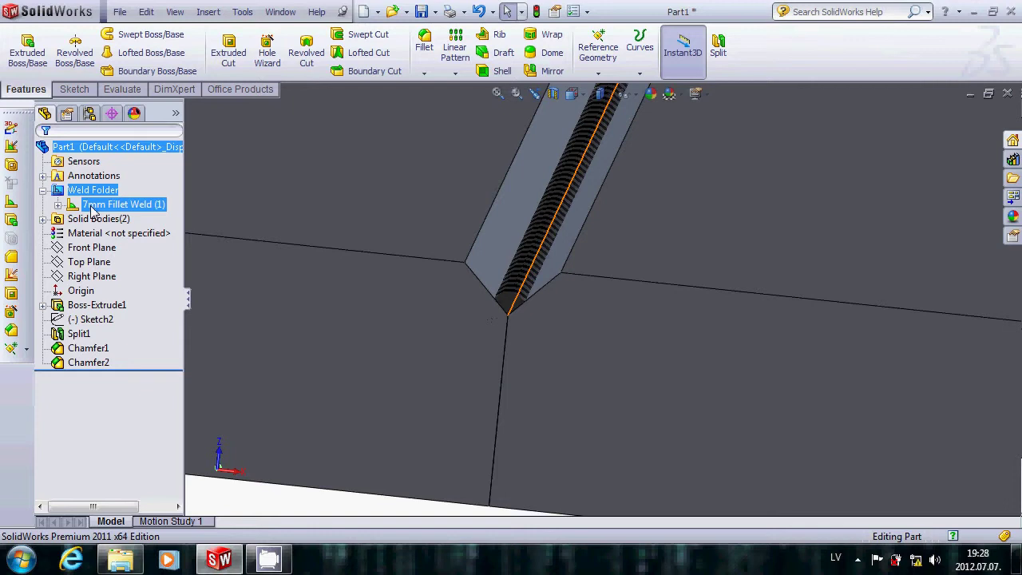
left_click(58, 204)
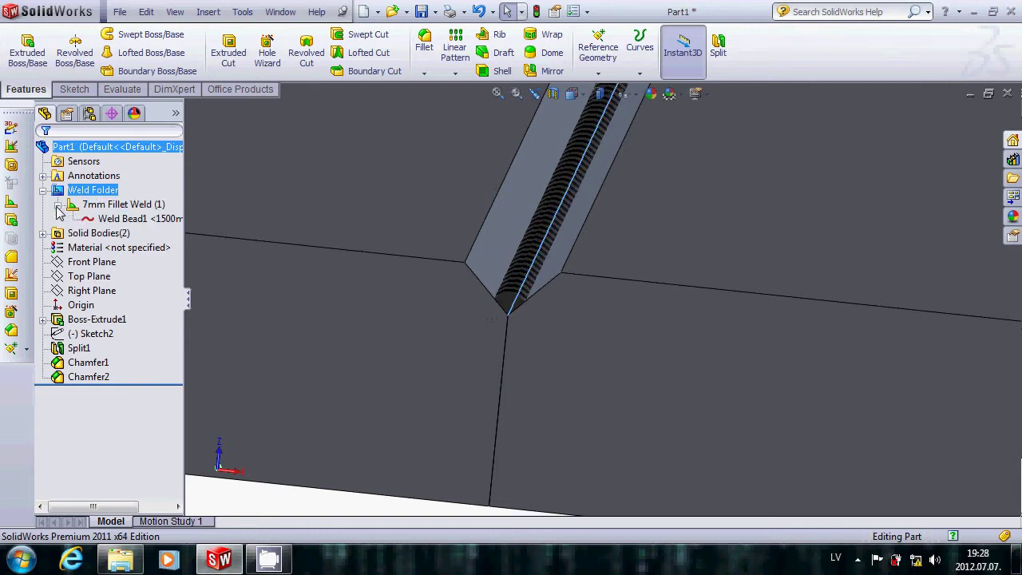
left_click(112, 220)
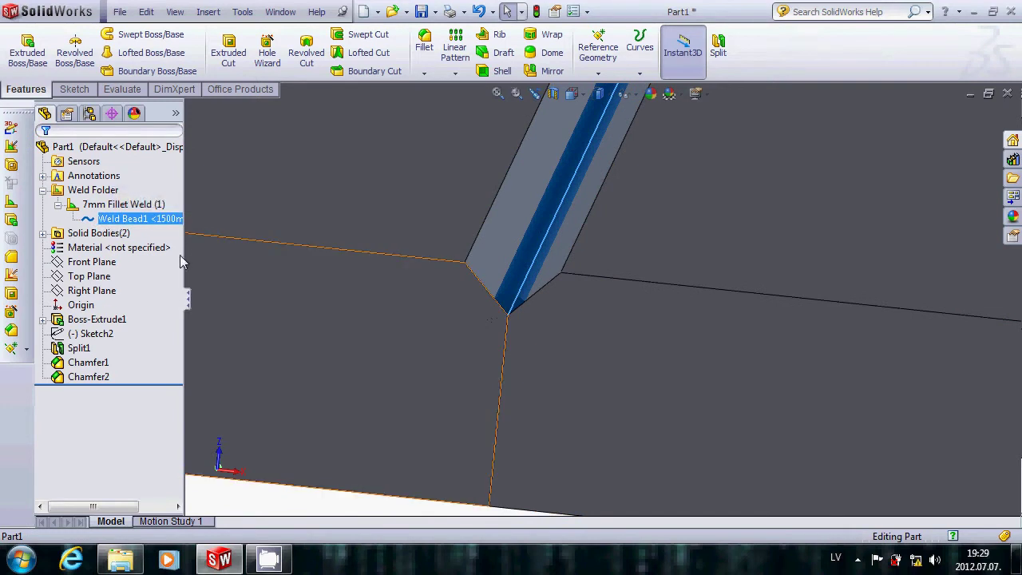
left_click_drag(186, 247, 227, 239)
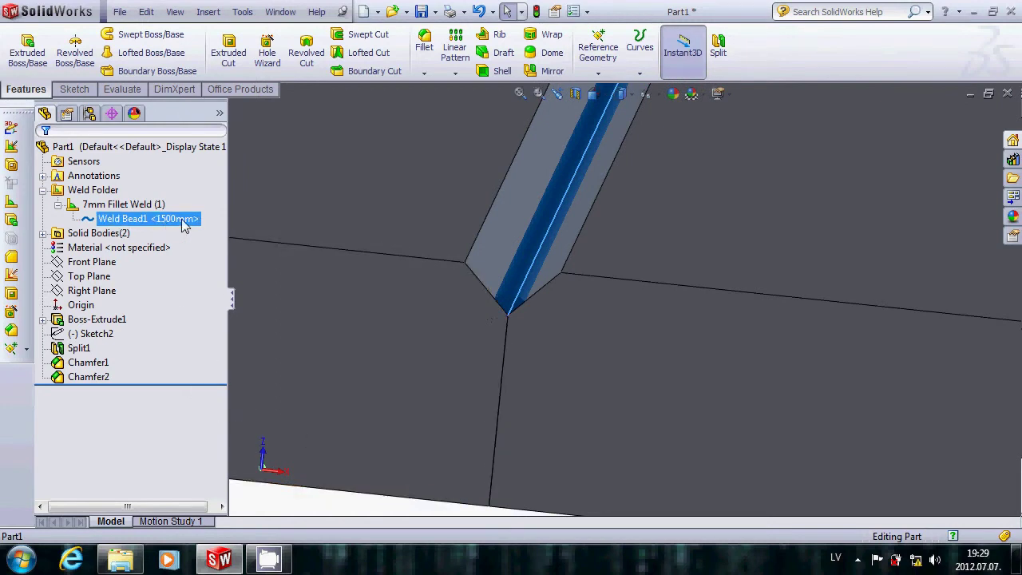
left_click(43, 190)
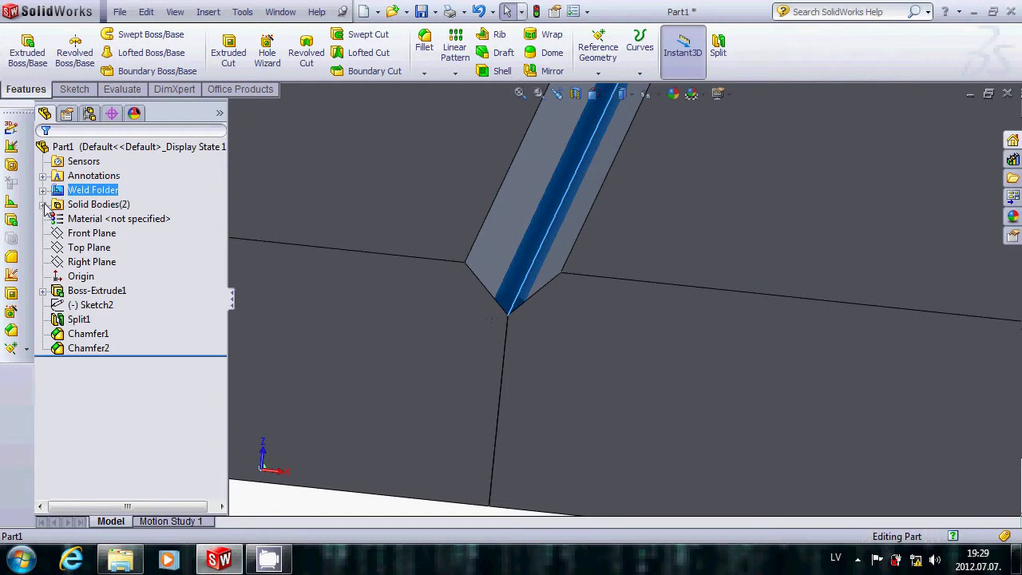
left_click(969, 95)
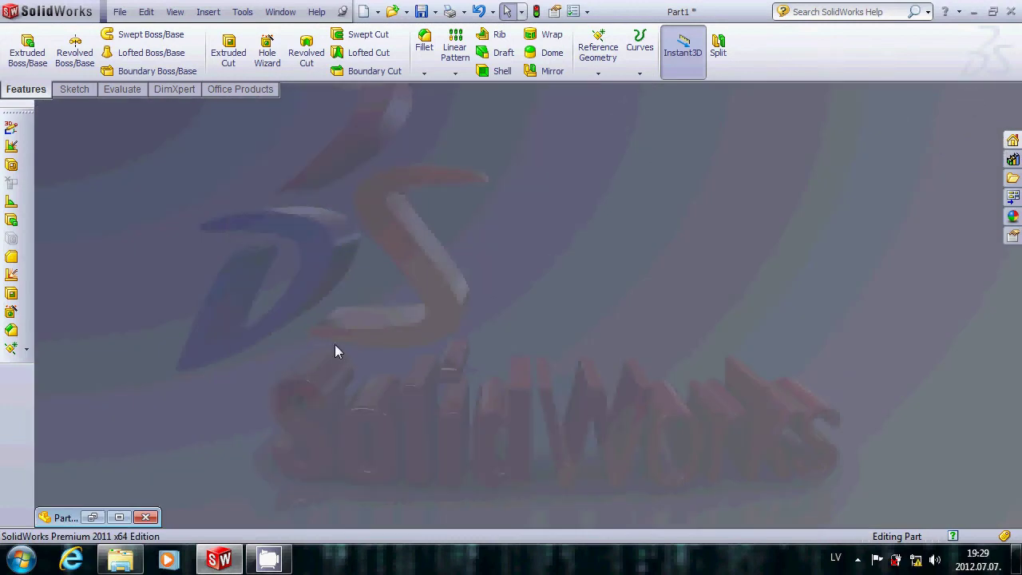
- Restore the part window and Save As 'Metinasanas_detala', choosing Rebuild and save the document
left_click(93, 517)
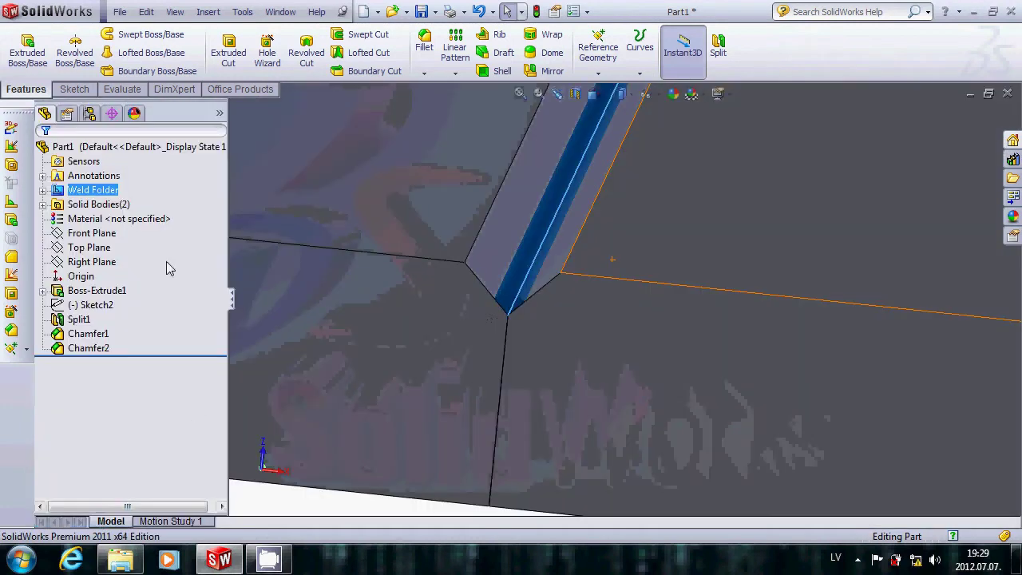
left_click(119, 11)
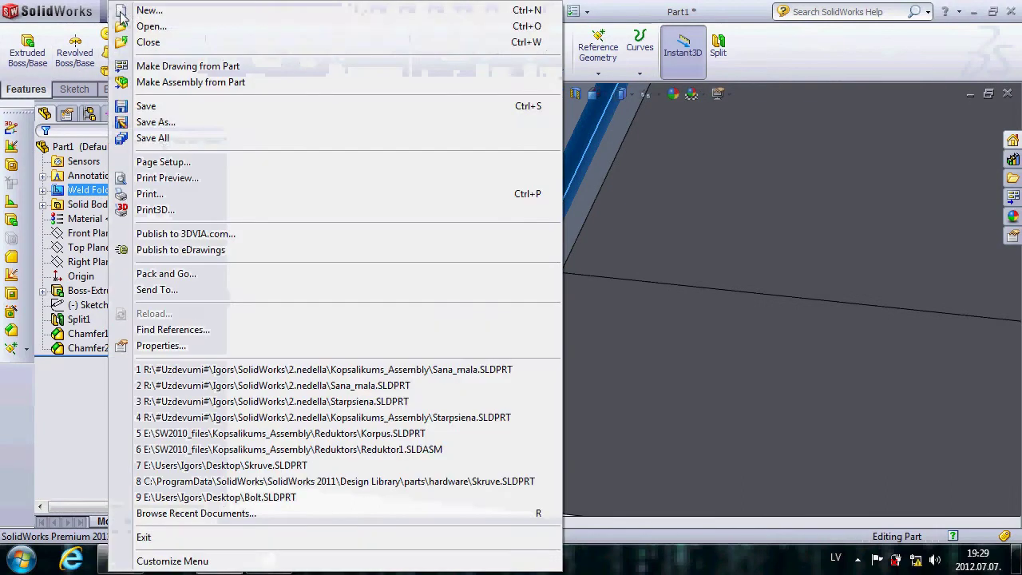
left_click(163, 124)
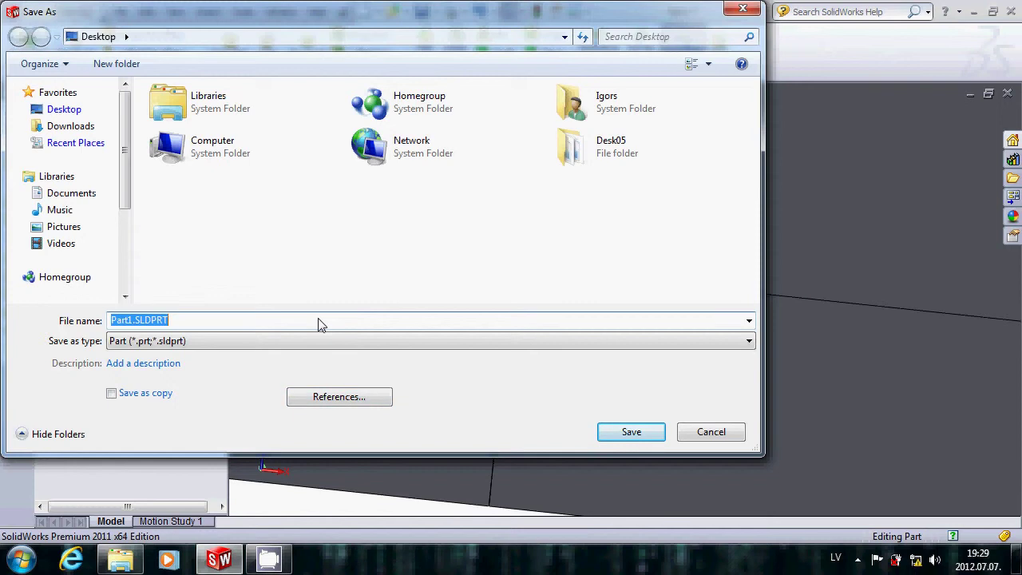
type("Metinasanas_detala")
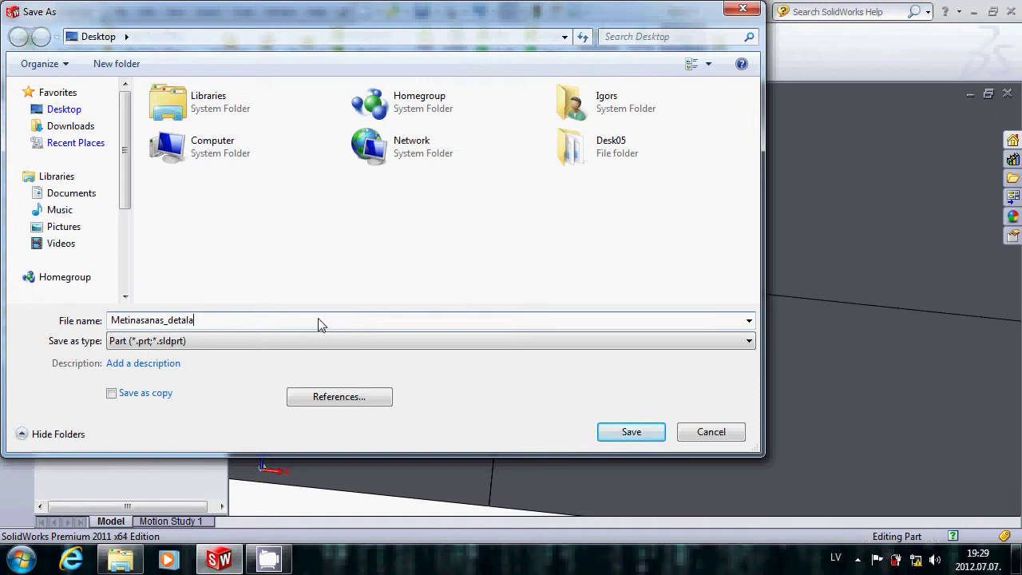
left_click(635, 435)
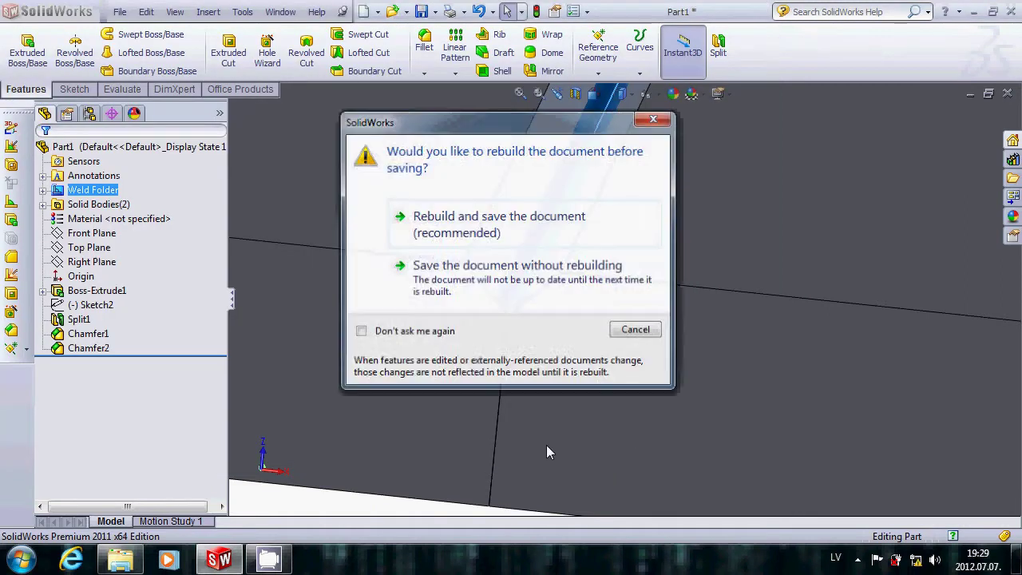
left_click(495, 229)
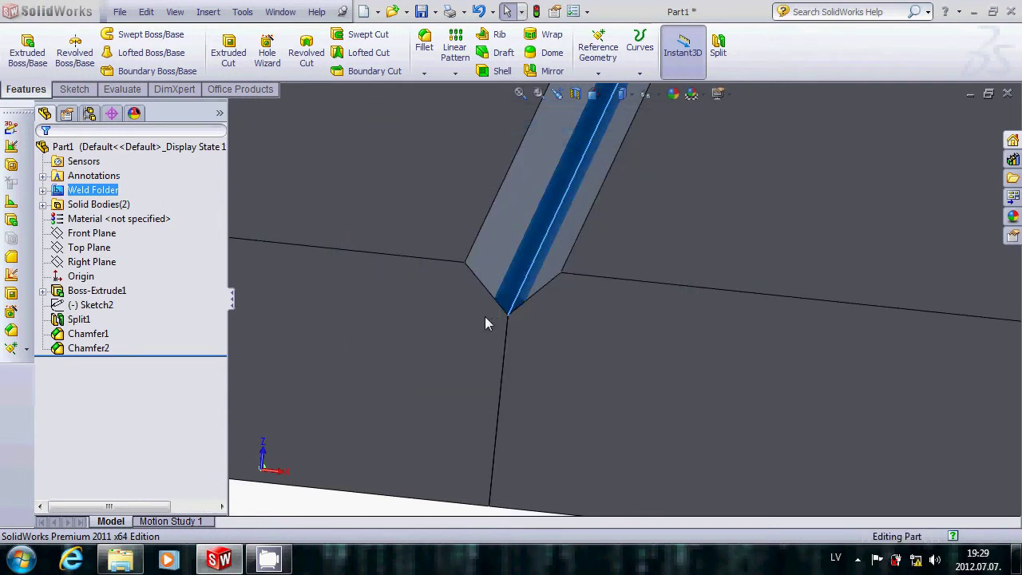
- Zoom out and pan to view the whole saved part, then open the File menu
scroll(340, 394, "up", 3)
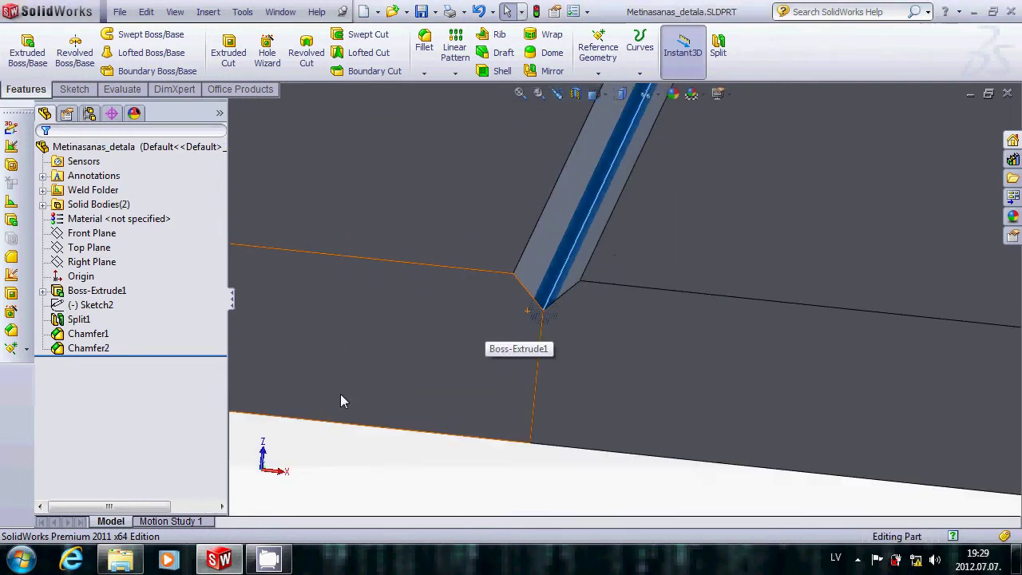
scroll(340, 394, "up", 2)
scroll(657, 301, "up", 2)
middle_click_drag(583, 267, 511, 315)
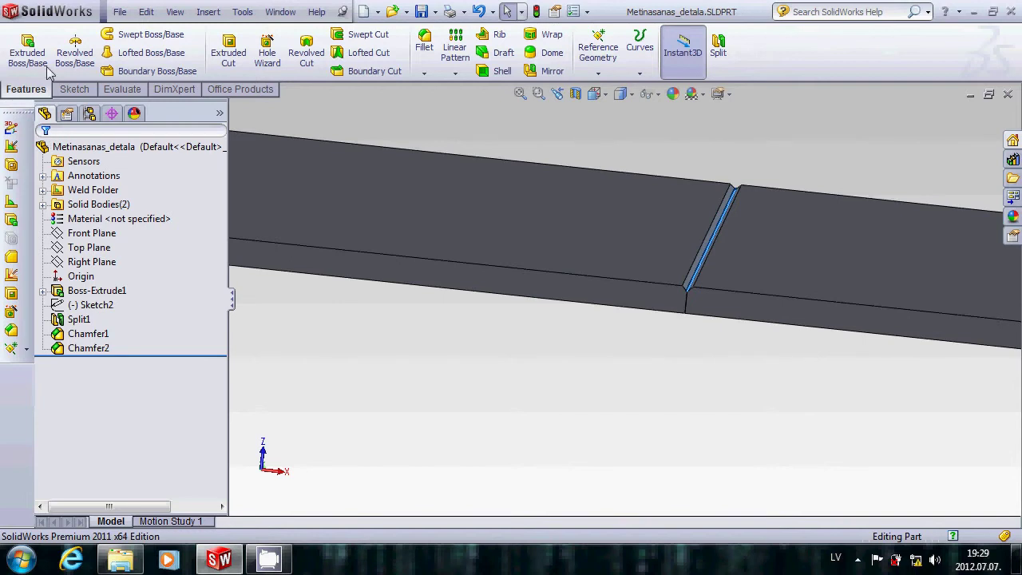
left_click(118, 12)
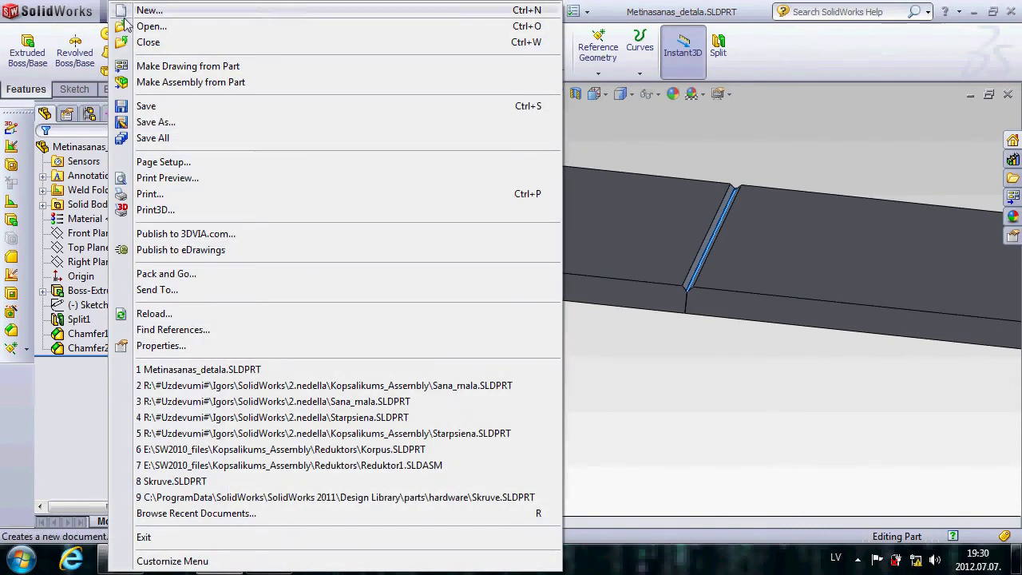
- Create a new part and start an Extruded Boss/Base sketched on the Top Plane
left_click(127, 10)
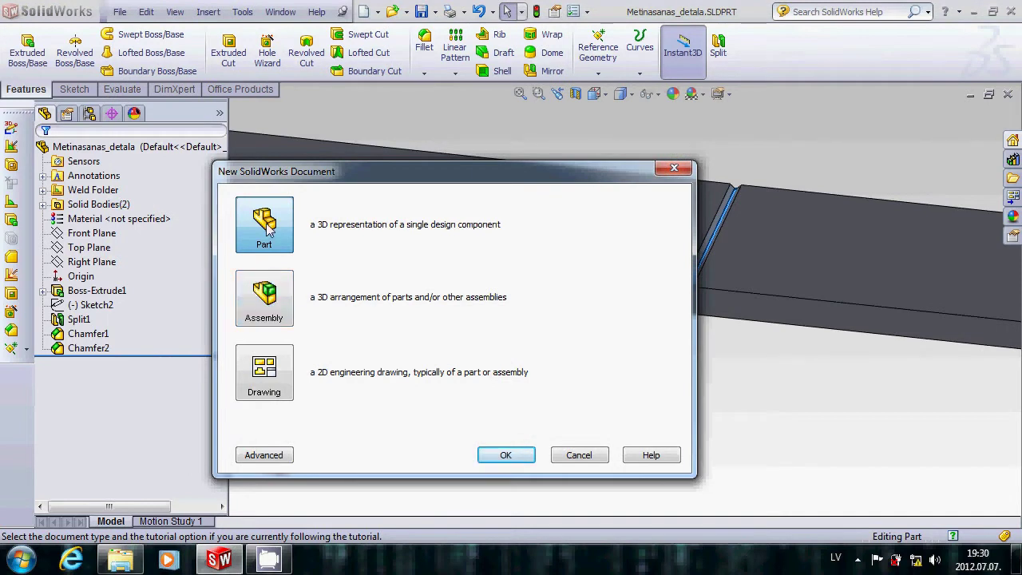
double_click(267, 227)
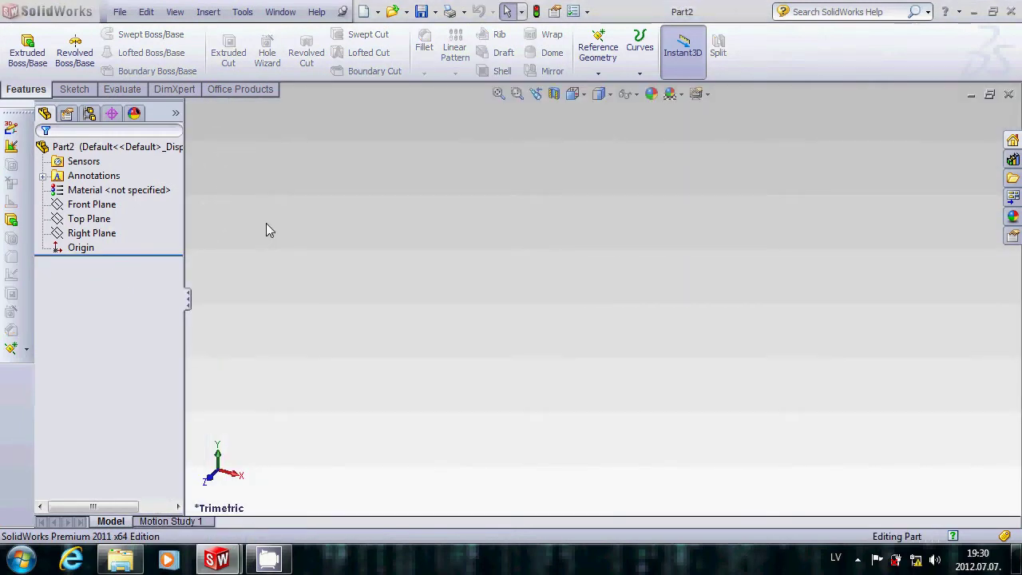
left_click(11, 221)
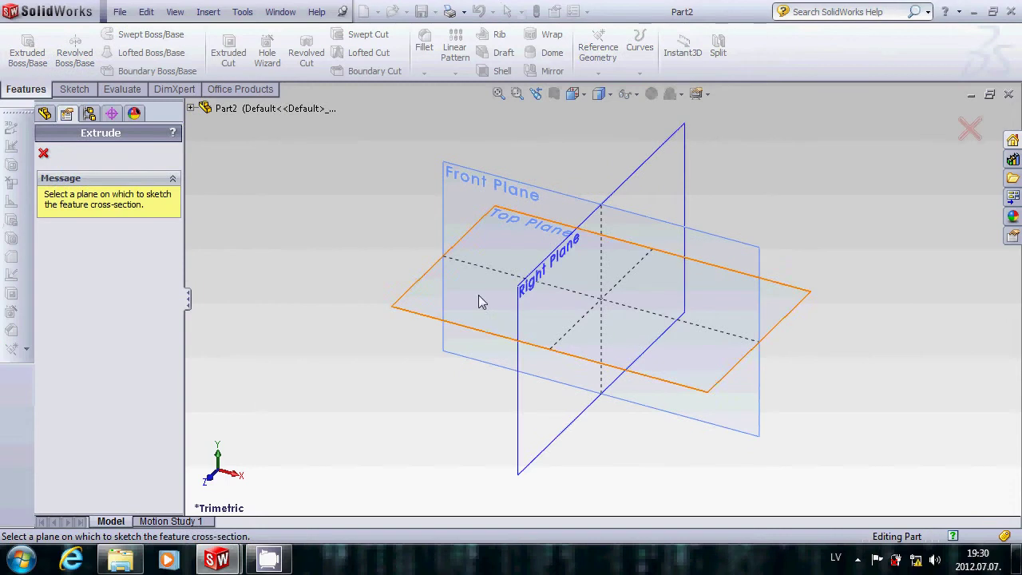
left_click(432, 307)
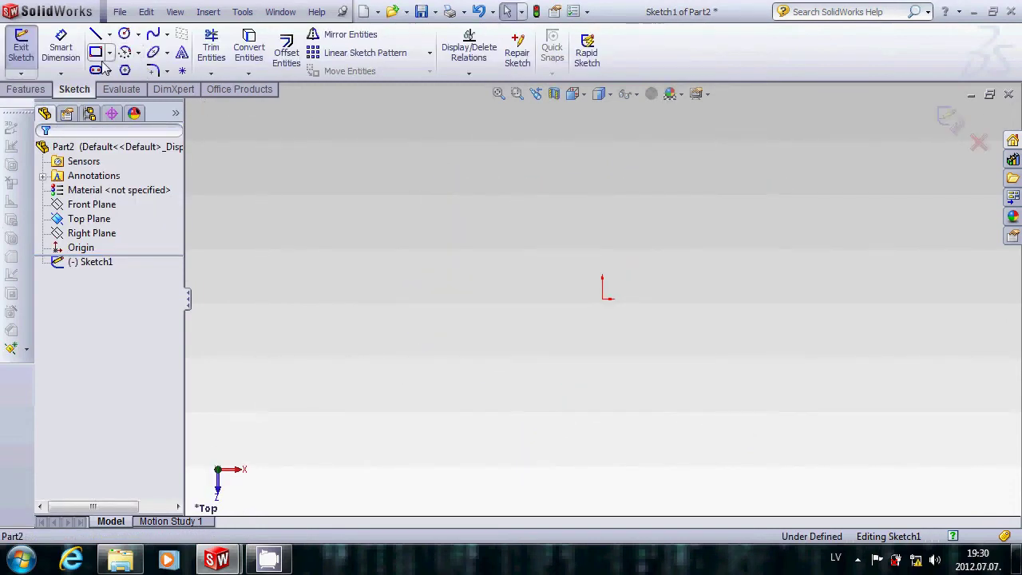
- Draw a corner rectangle from the origin and dimension its bottom edge 1500 mm
left_click(98, 53)
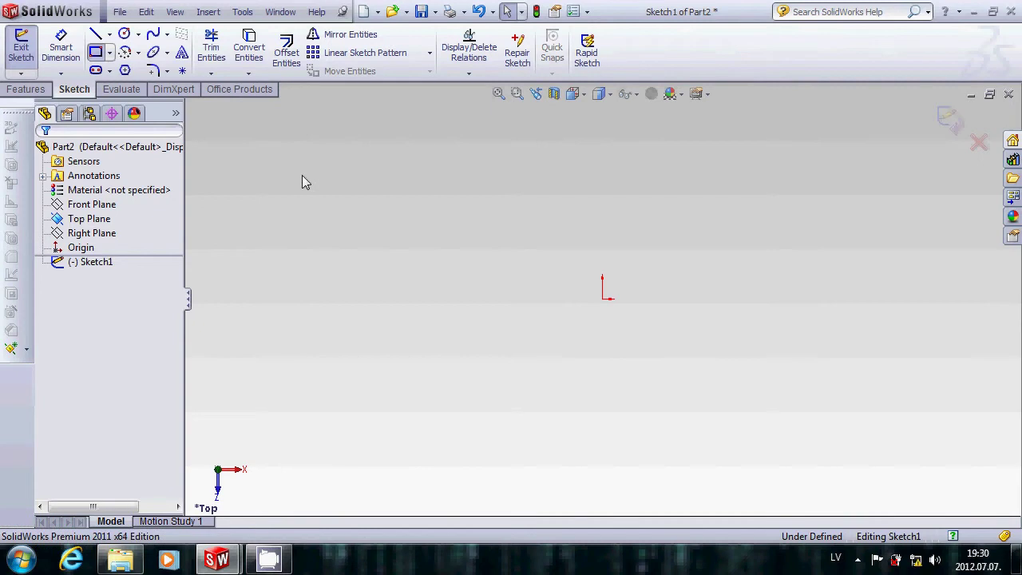
left_click(602, 300)
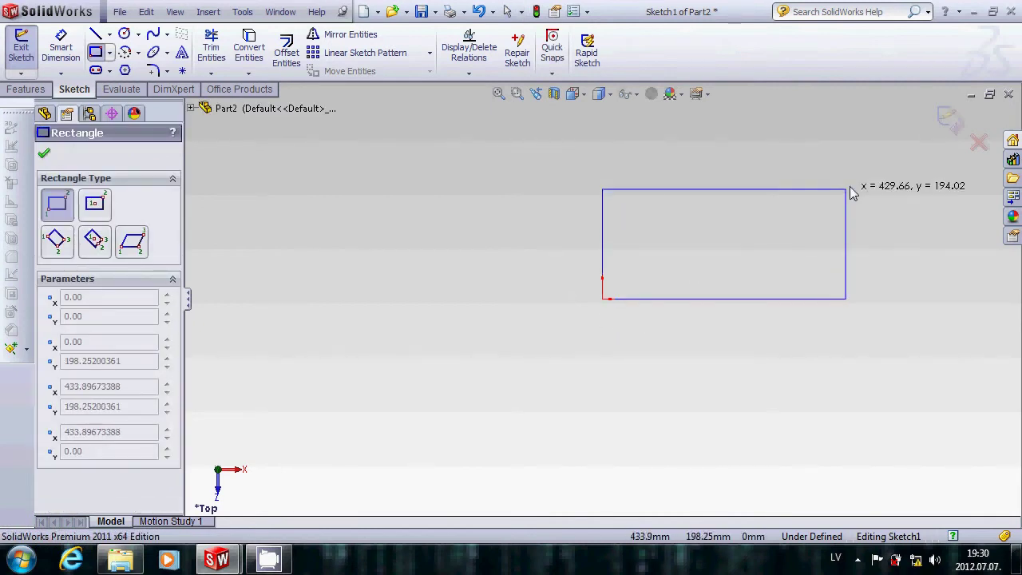
left_click(857, 162)
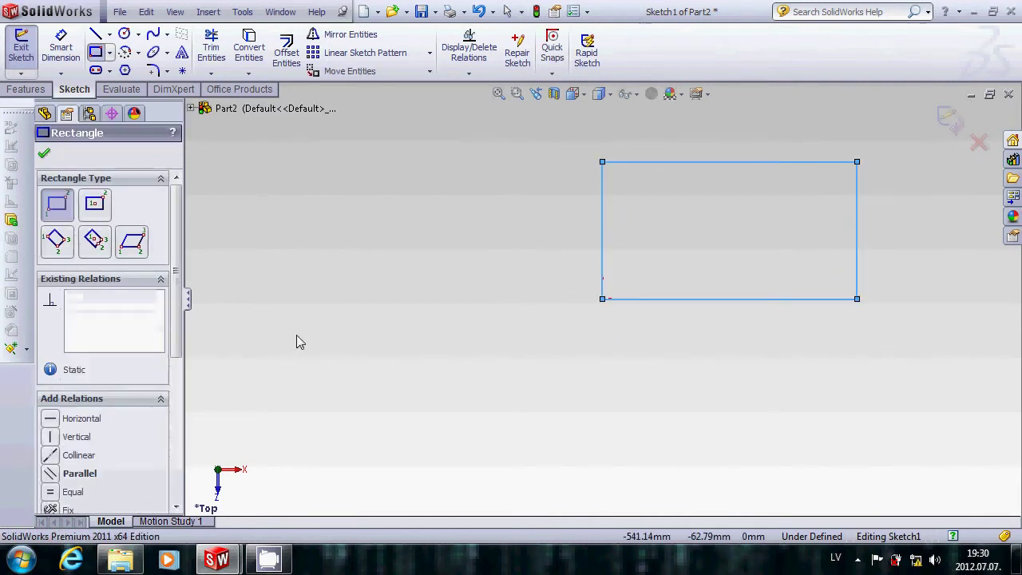
left_click(61, 48)
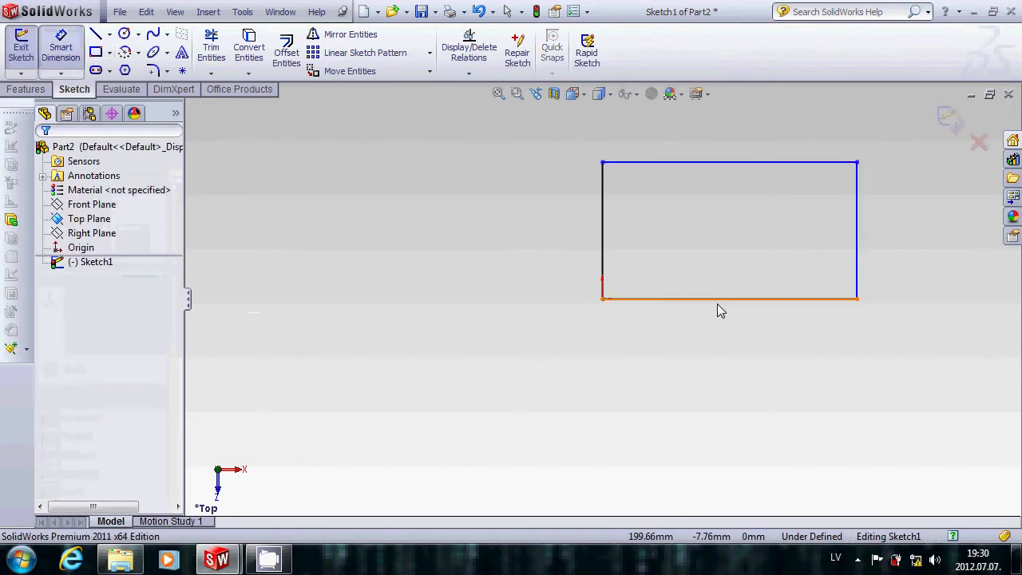
left_click(715, 299)
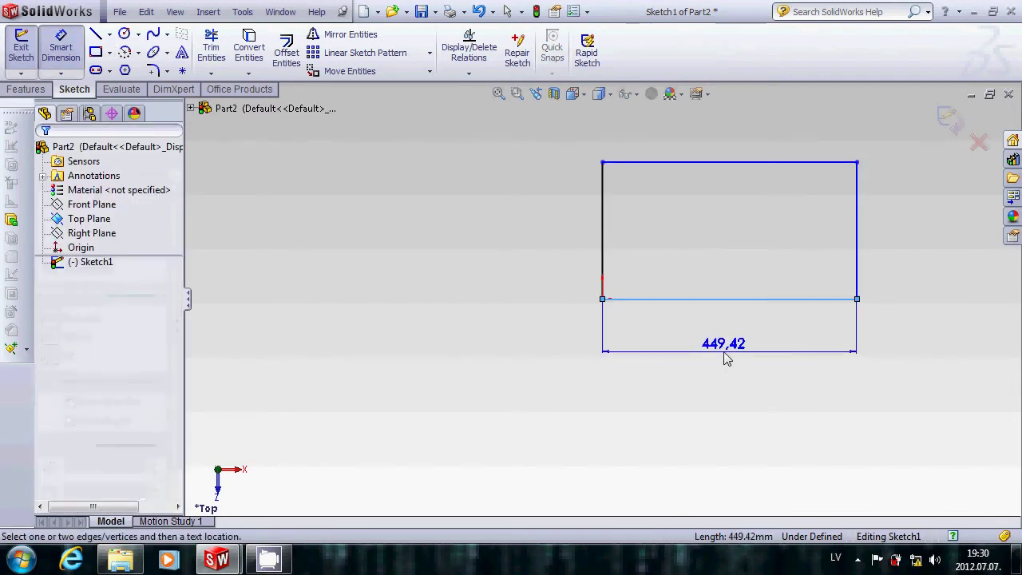
left_click(726, 359)
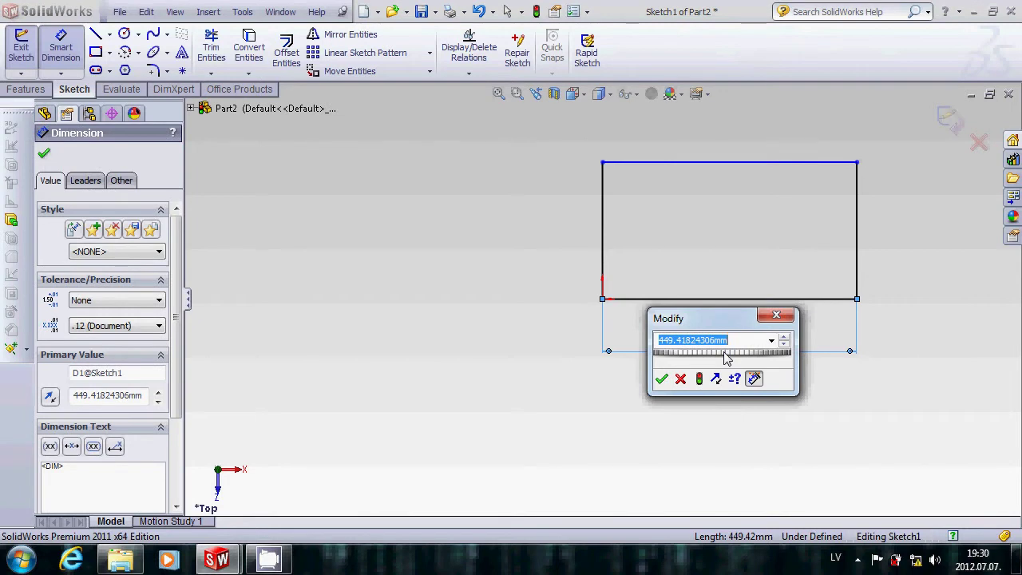
type("1500")
key("Return")
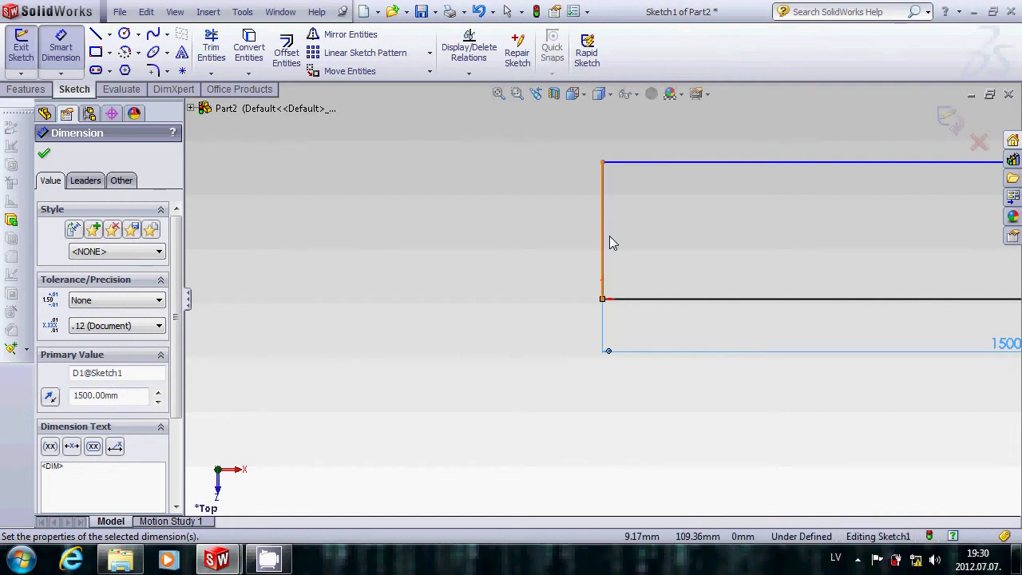
- Dimension the rectangle's left edge 1000 mm to fully define the sketch
left_click(603, 234)
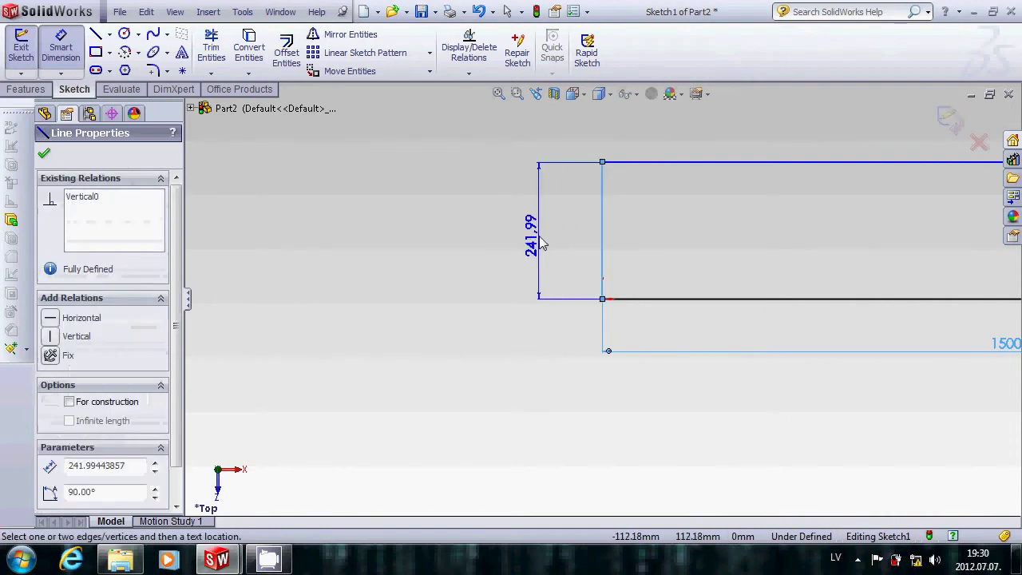
left_click(541, 242)
type("100")
key("Return")
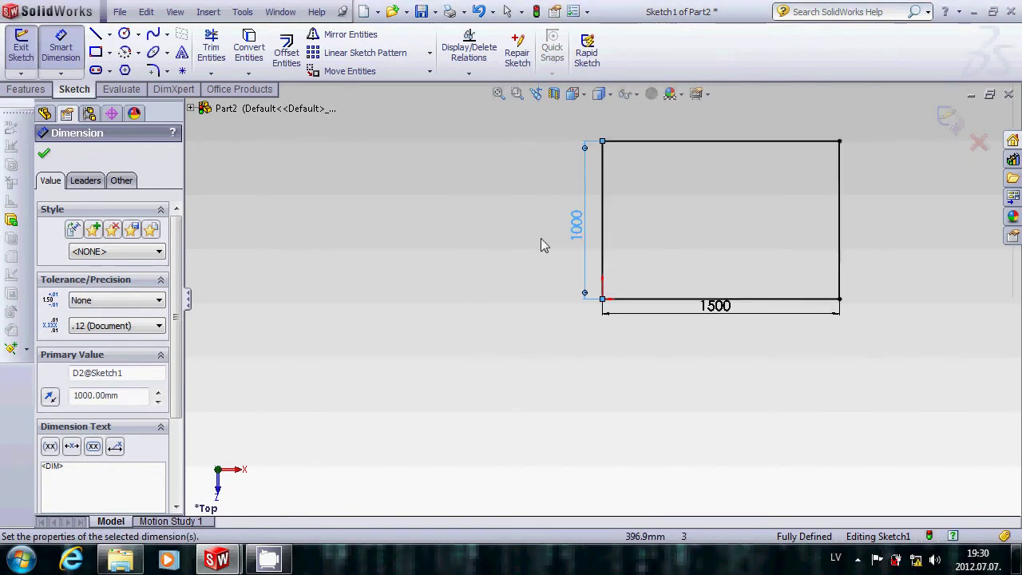
left_click(44, 157)
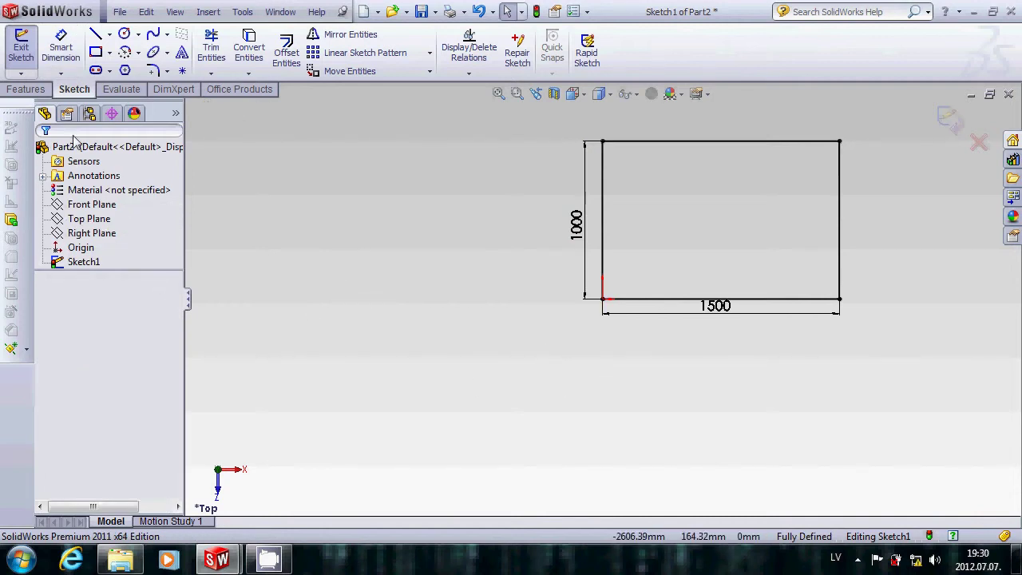
- Extrude the 1500 × 1000 mm rectangle 50 mm thick as Boss-Extrude1
left_click(26, 60)
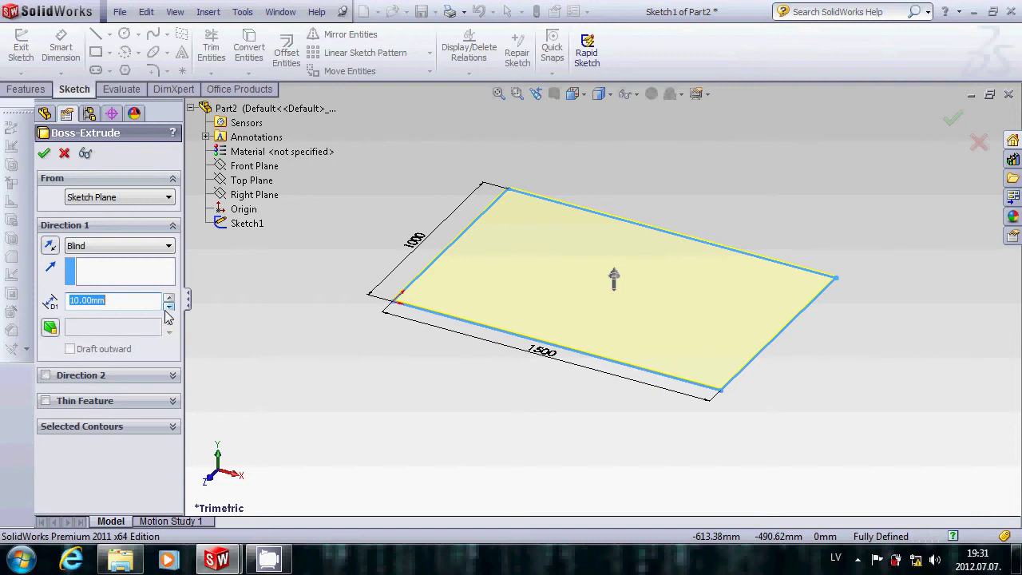
type("500")
key("Return")
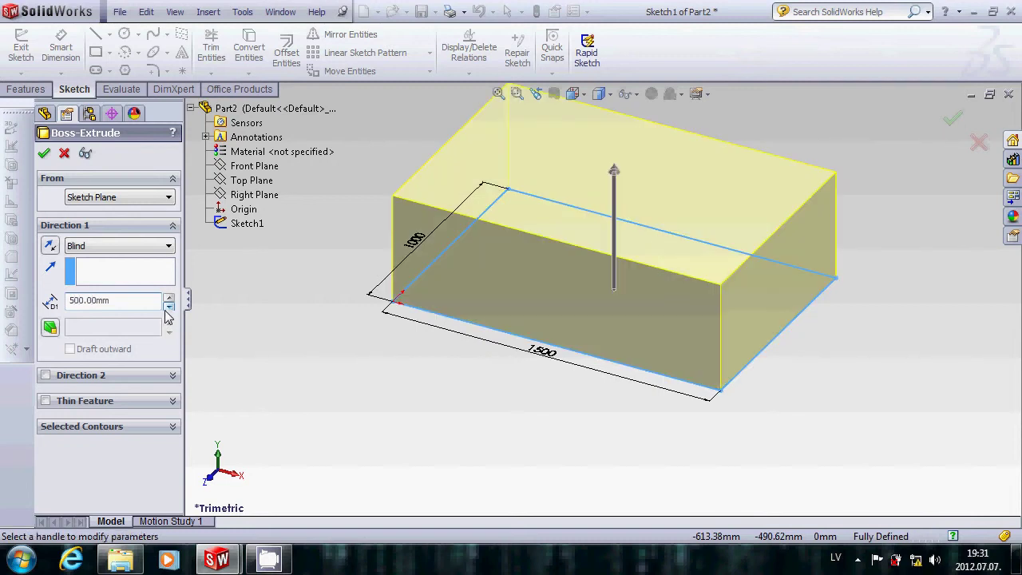
left_click_drag(108, 302, 64, 303)
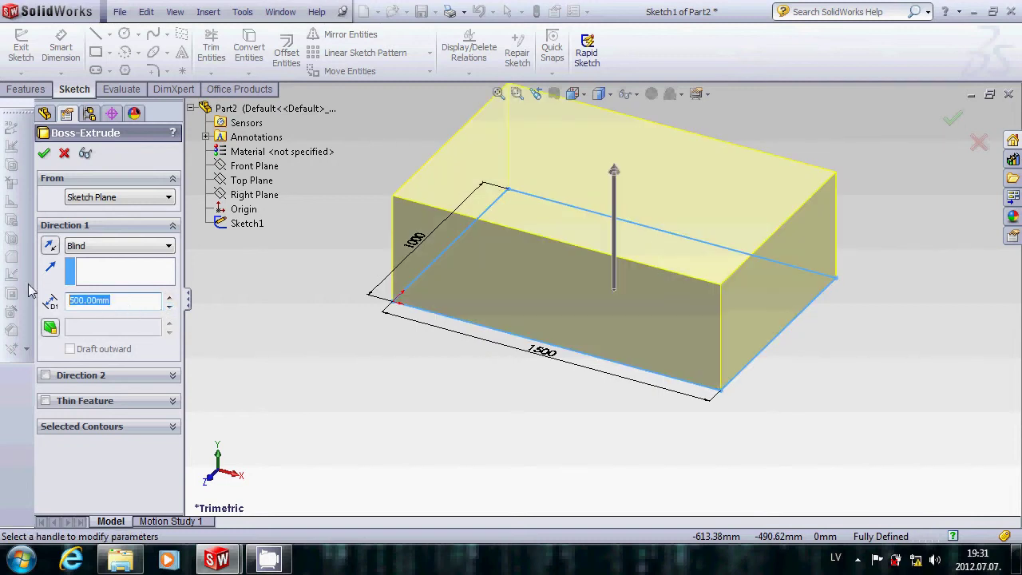
type("5")
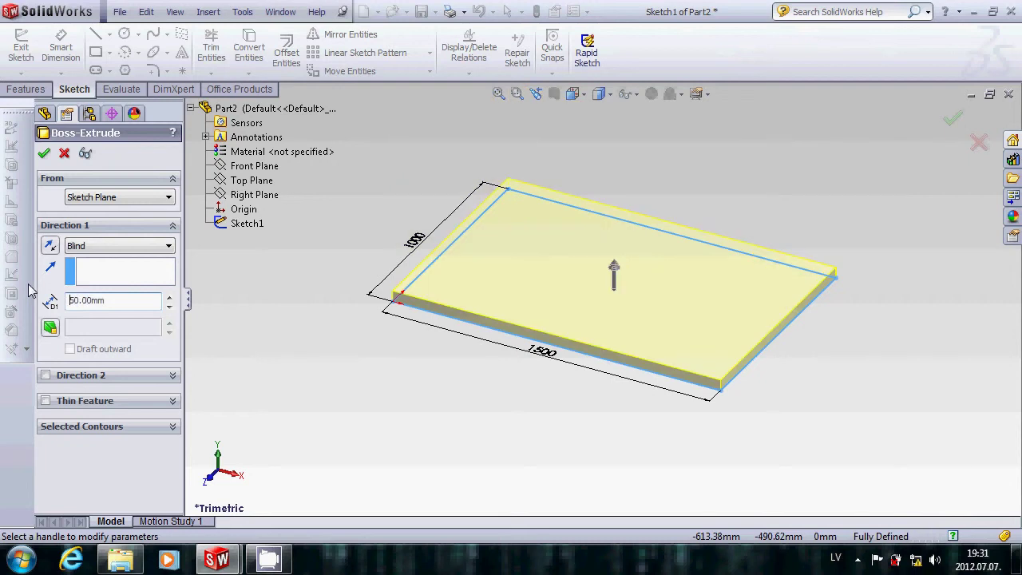
left_click(44, 153)
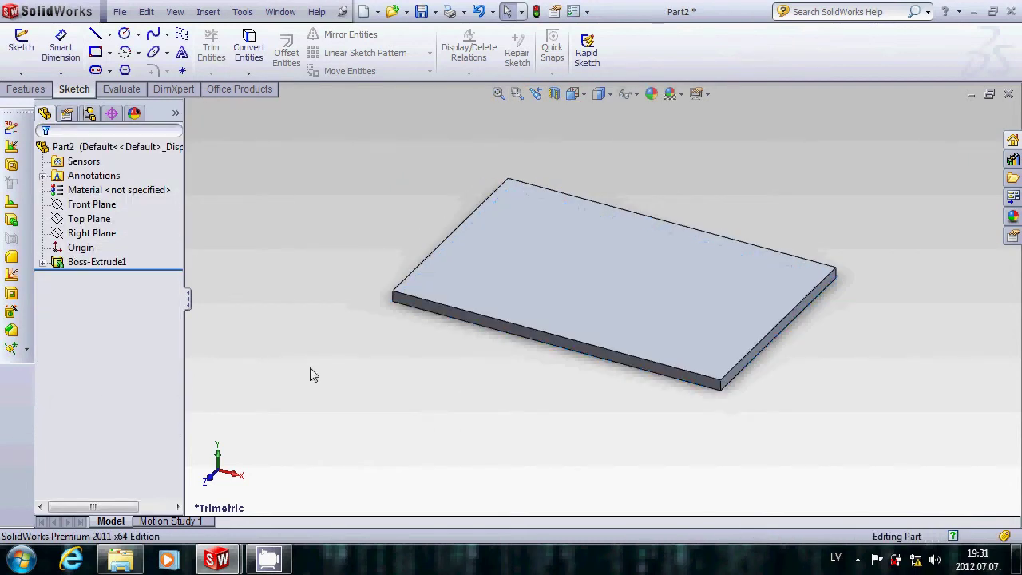
- Start Sketch2 on the base plate's top face and view it face-on from above
left_click(94, 202)
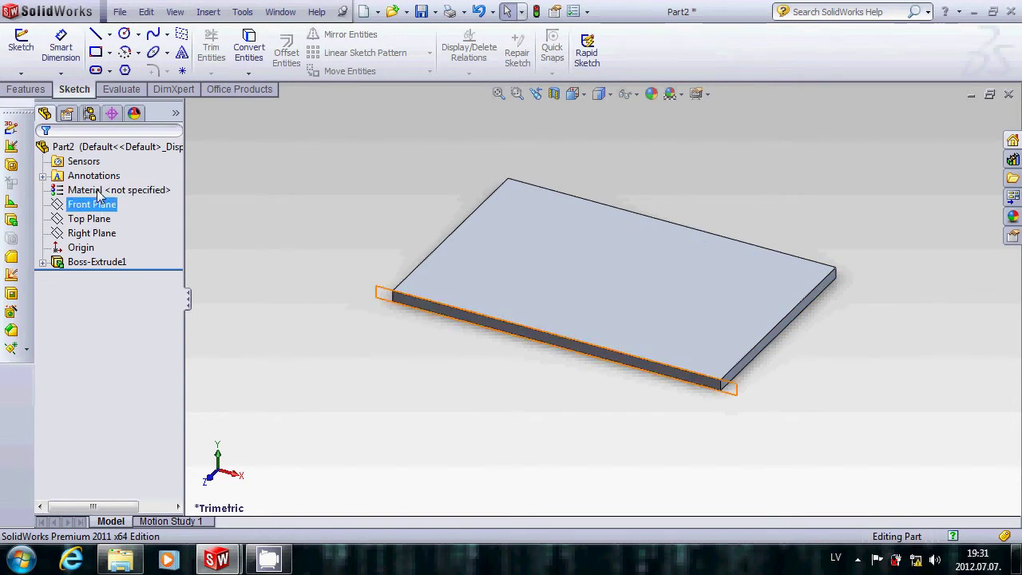
left_click(26, 89)
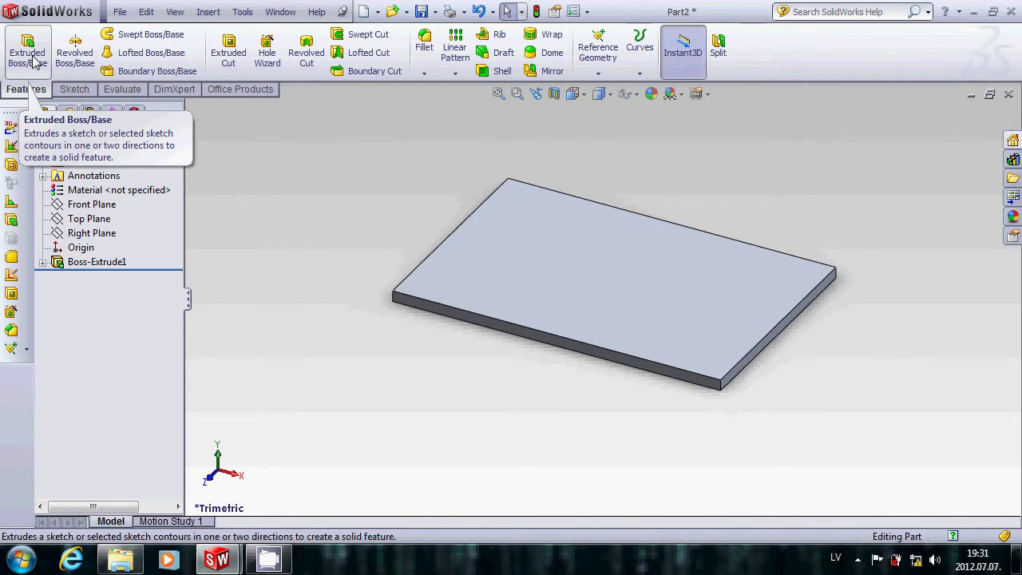
left_click(27, 52)
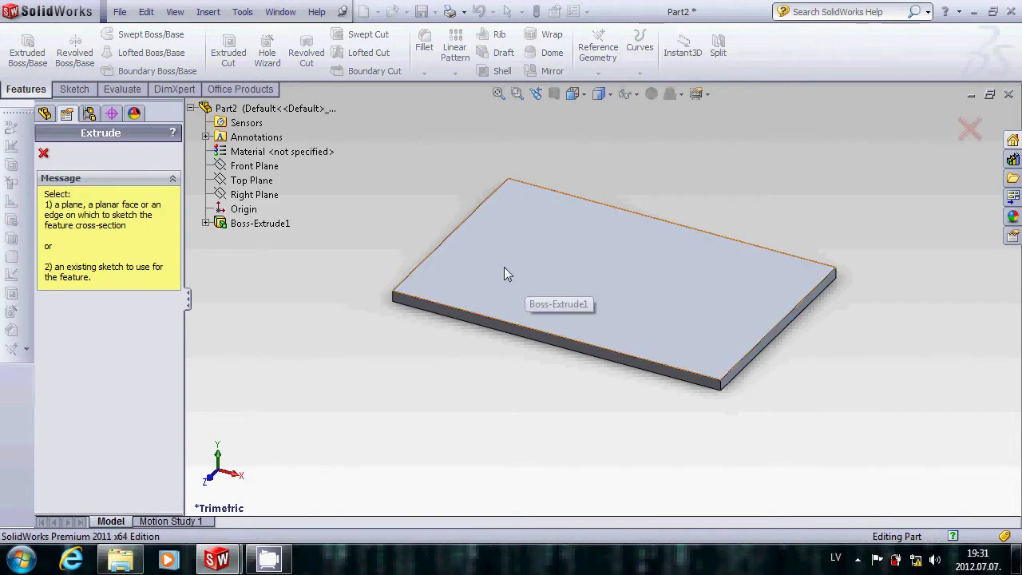
left_click(536, 271)
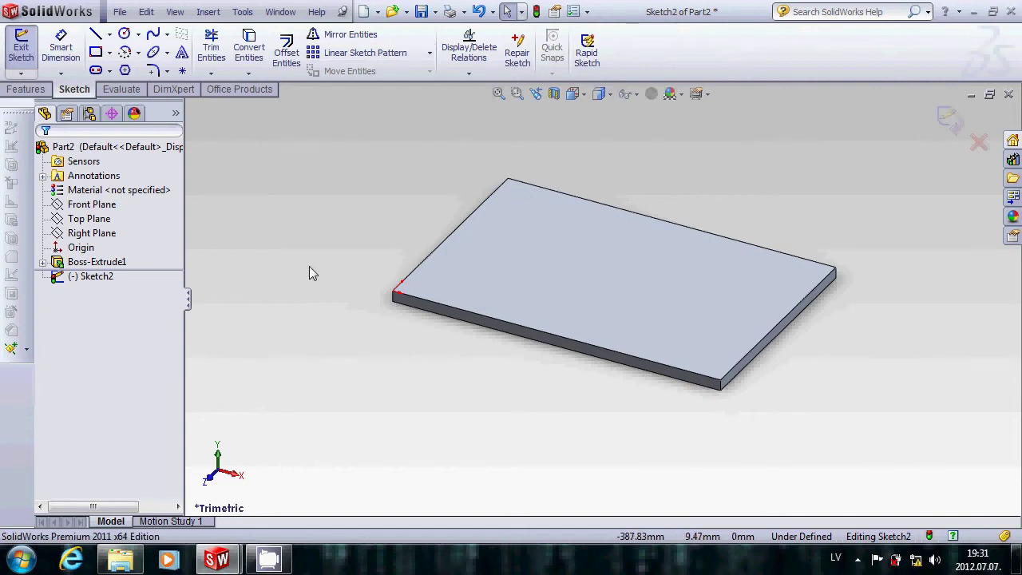
right_click_drag(311, 266, 314, 261)
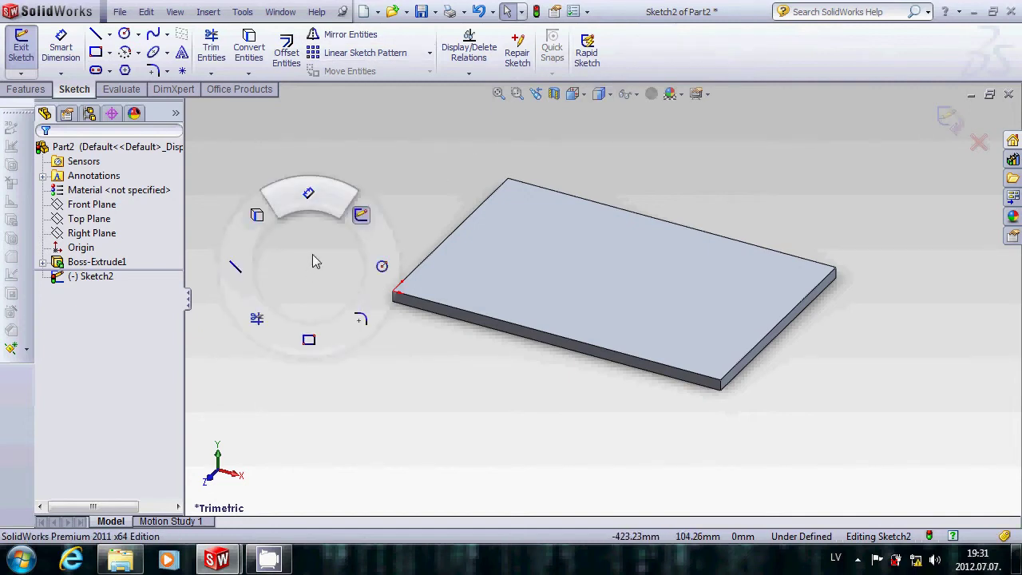
left_click(585, 97)
left_click(594, 114)
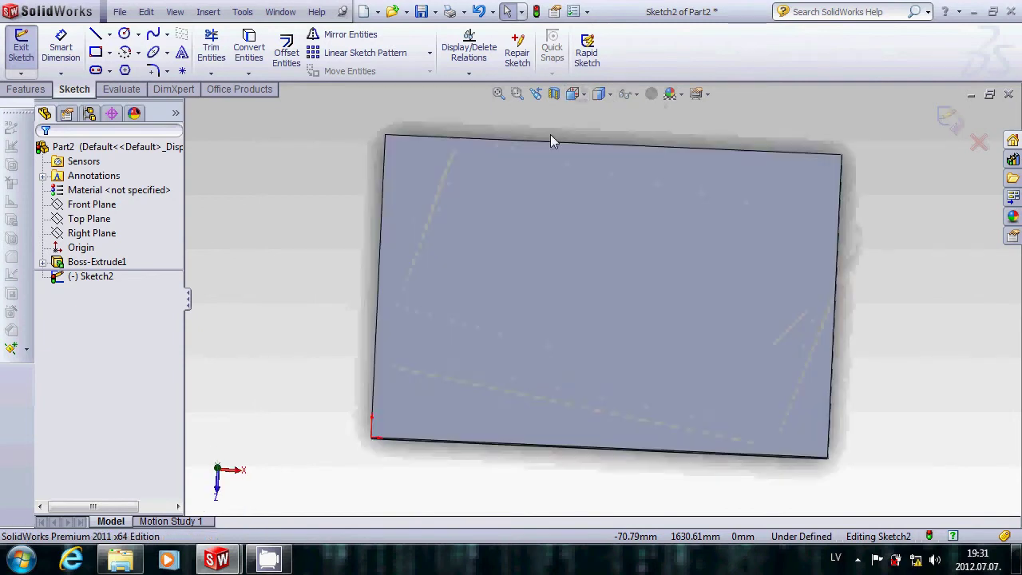
- Draw a horizontal construction centerline between the plate's left and right edge midpoints
left_click(96, 53)
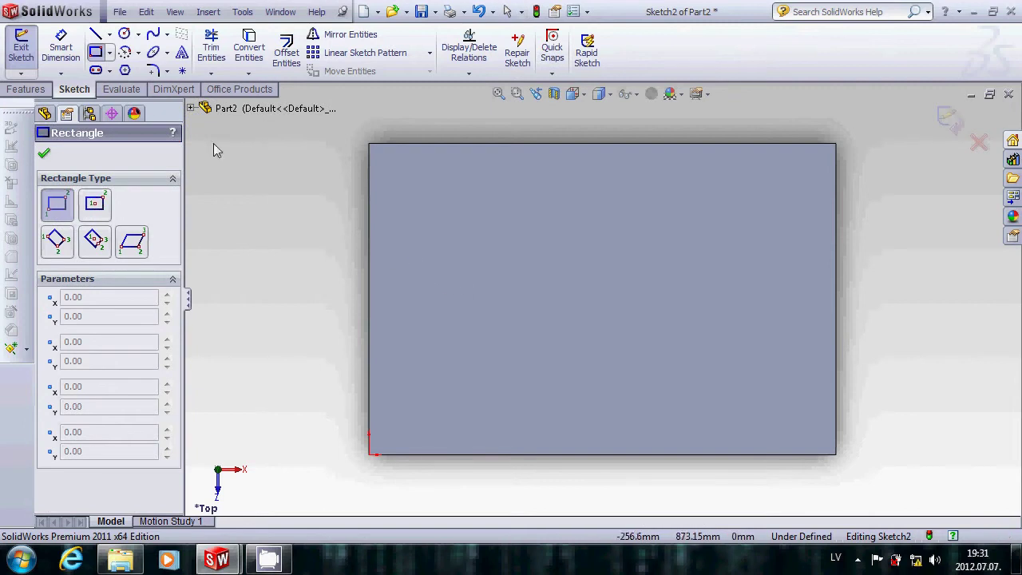
left_click(109, 35)
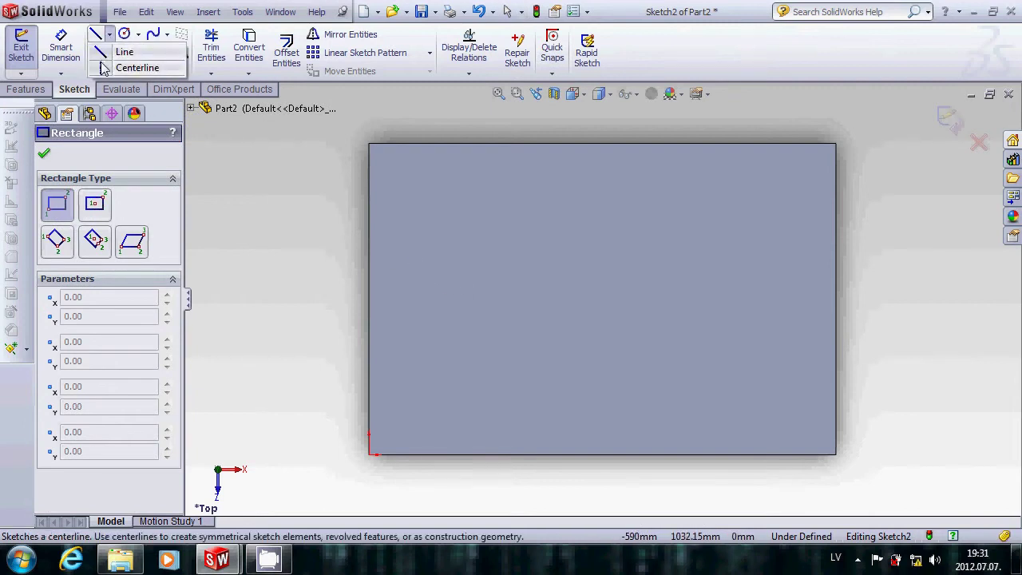
left_click(104, 69)
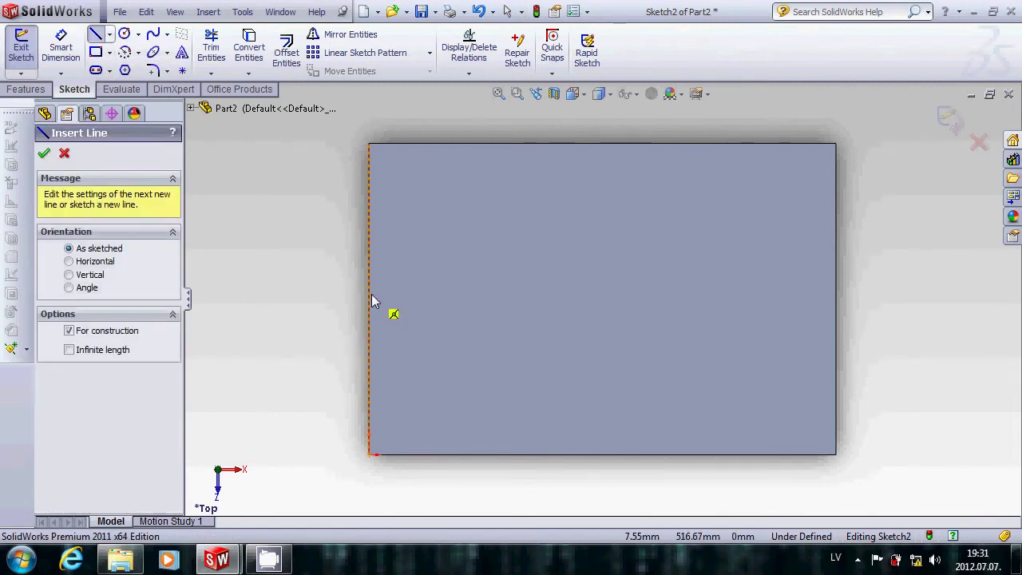
left_click(368, 299)
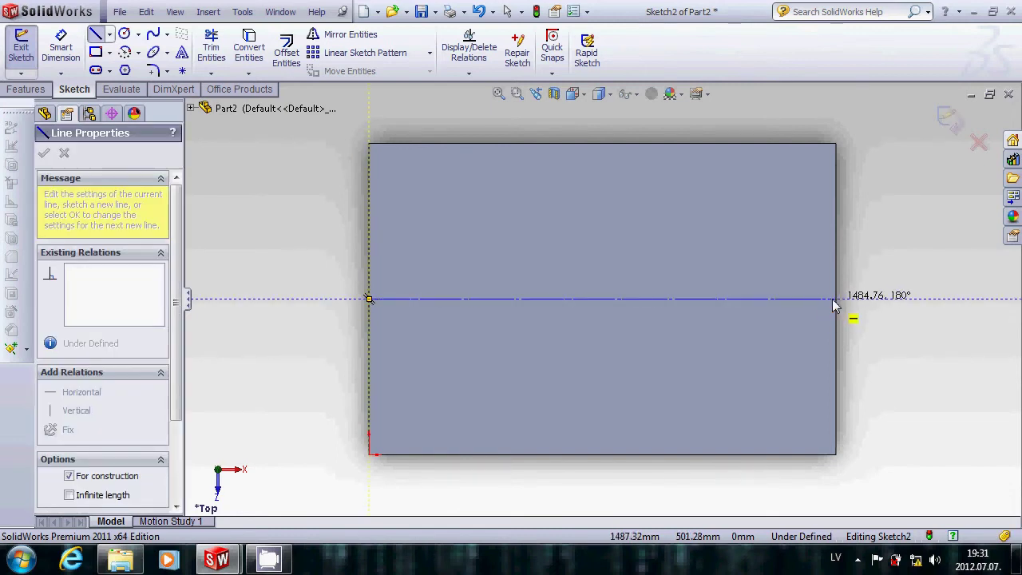
left_click(835, 299)
key("Escape")
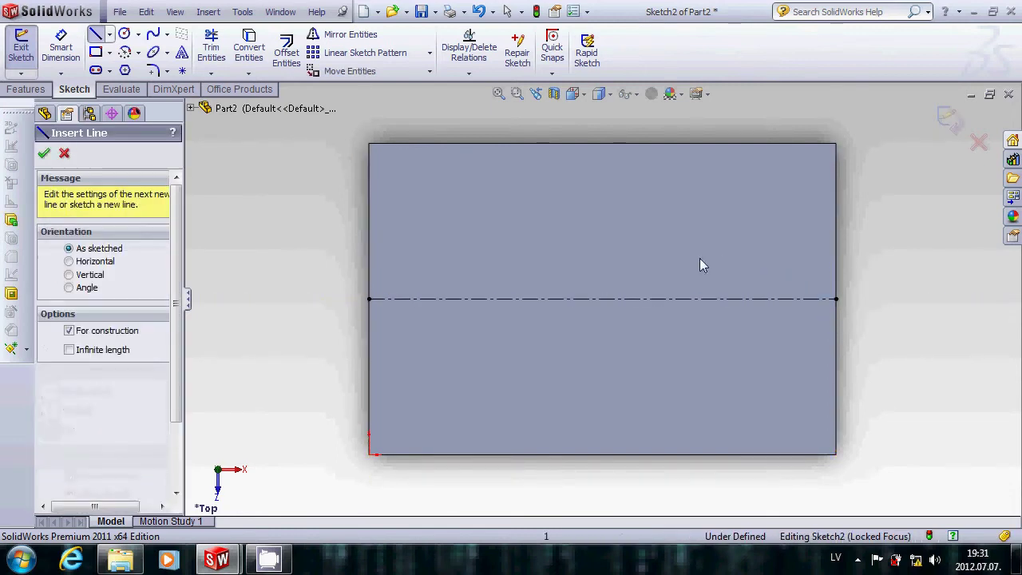
- Draw a corner rectangle straddling the centerline
left_click(95, 52)
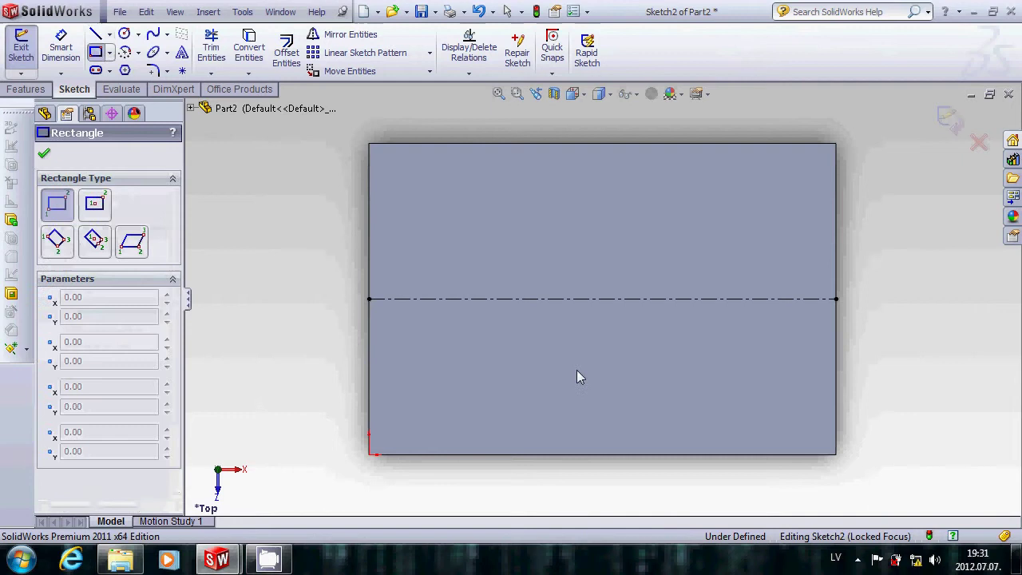
left_click(467, 271)
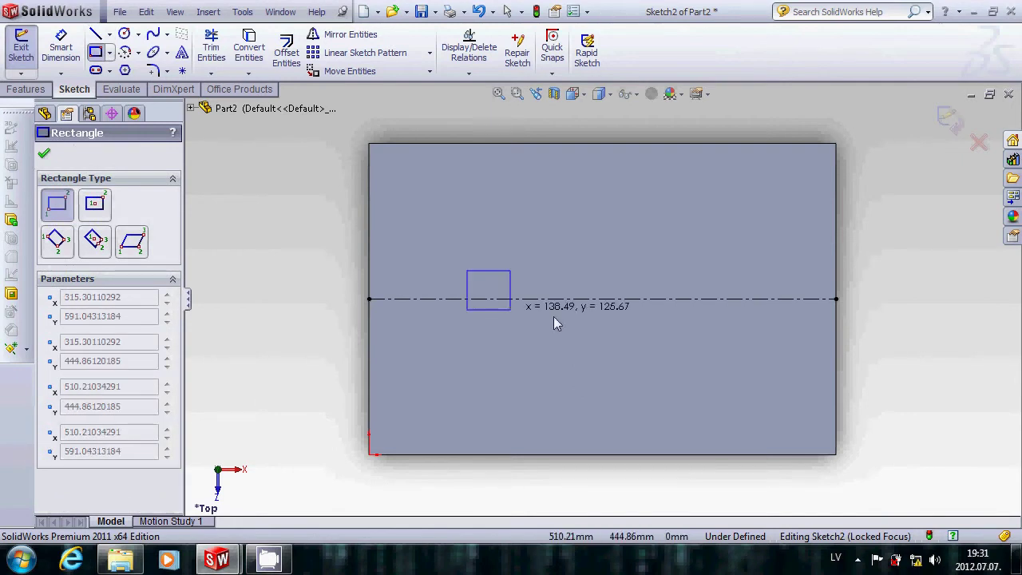
left_click(736, 327)
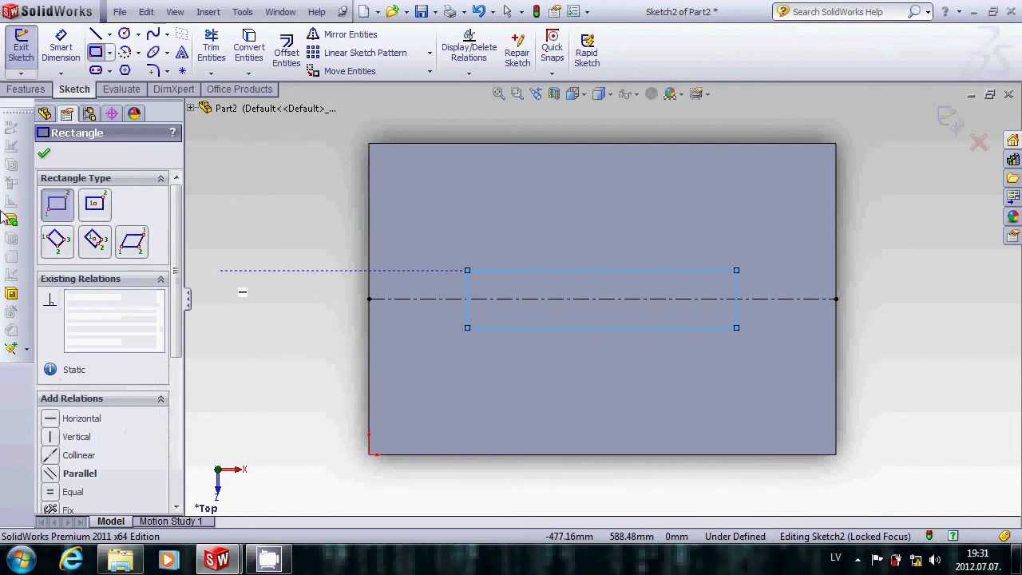
left_click(44, 156)
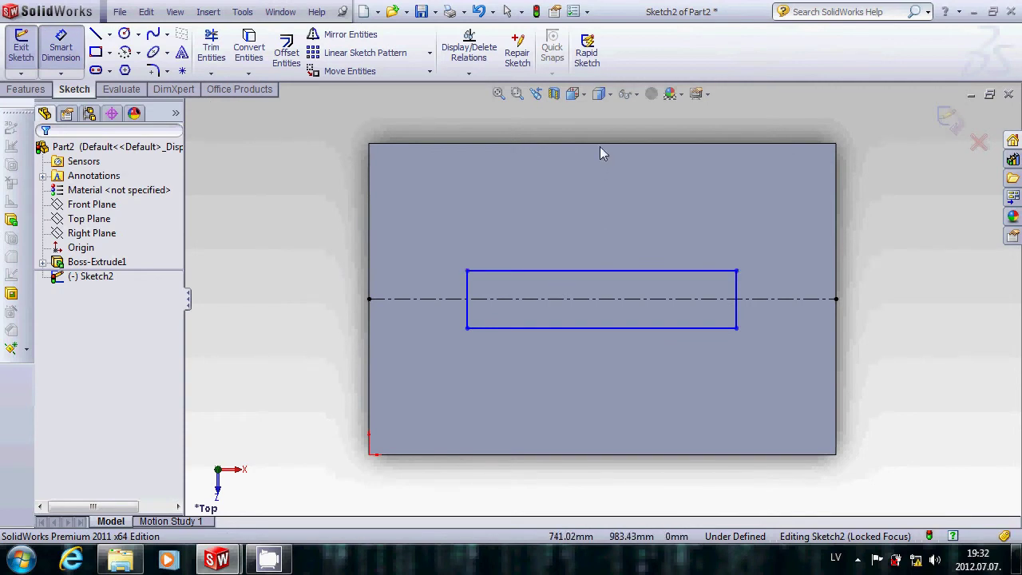
- Dimension the rectangle 500 mm from the plate's left edge and 100 mm from its right edge
left_click(369, 292)
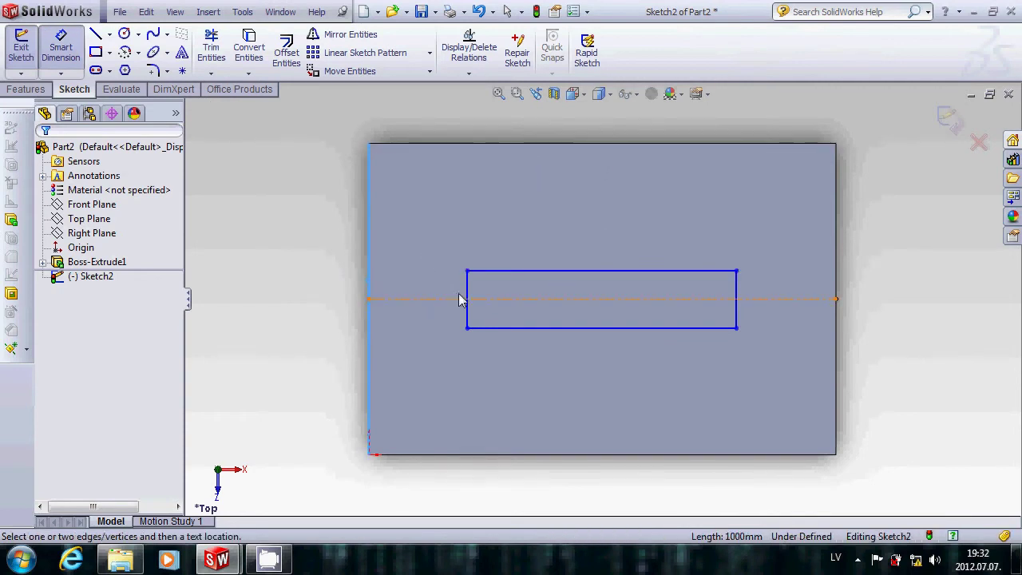
left_click(468, 295)
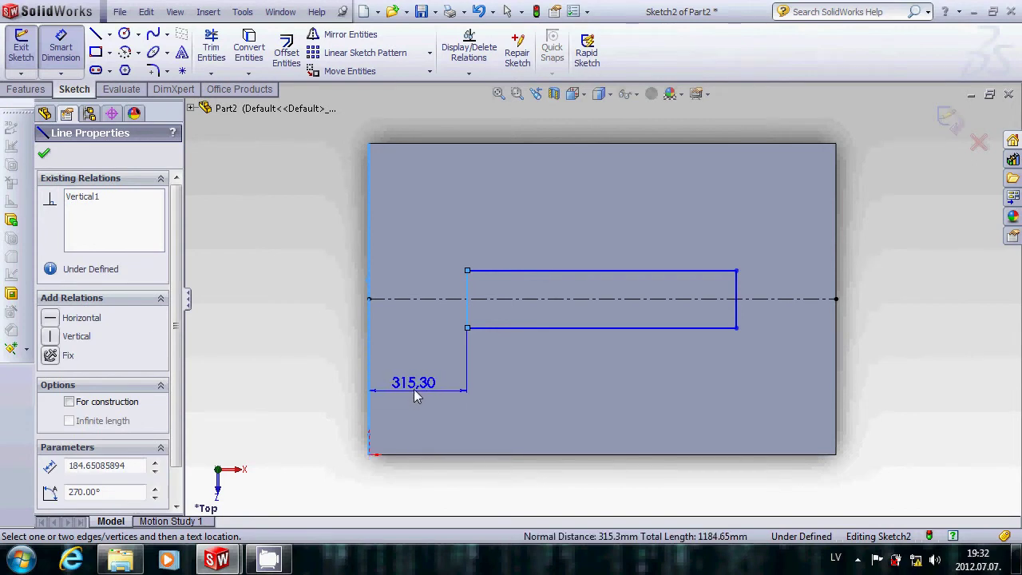
left_click(414, 397)
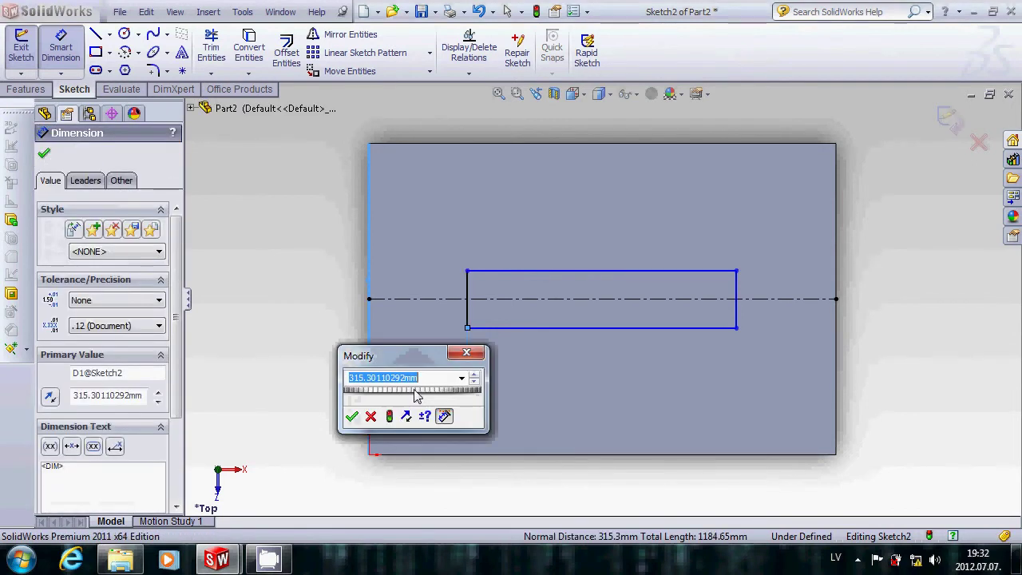
type("500")
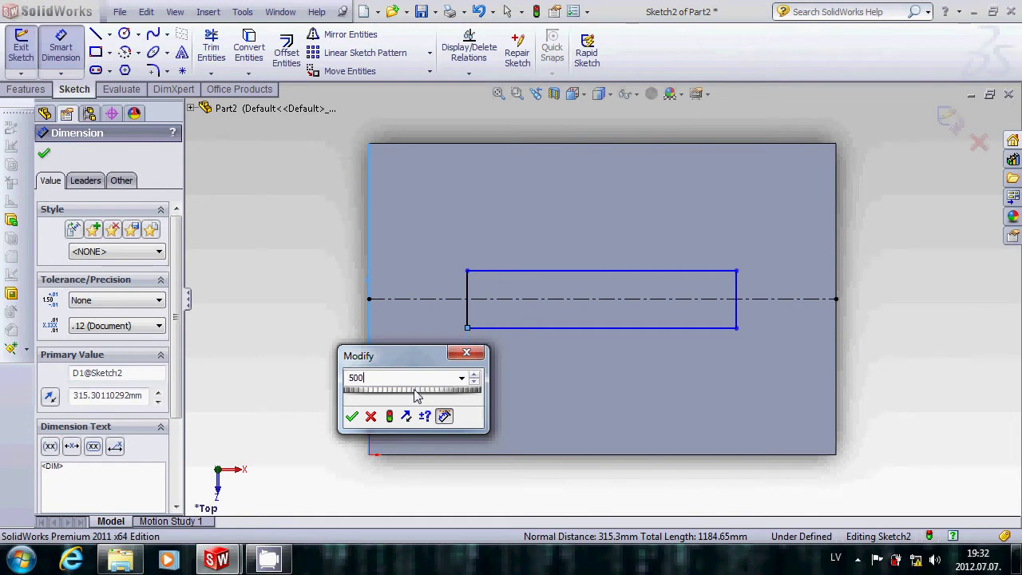
key("Return")
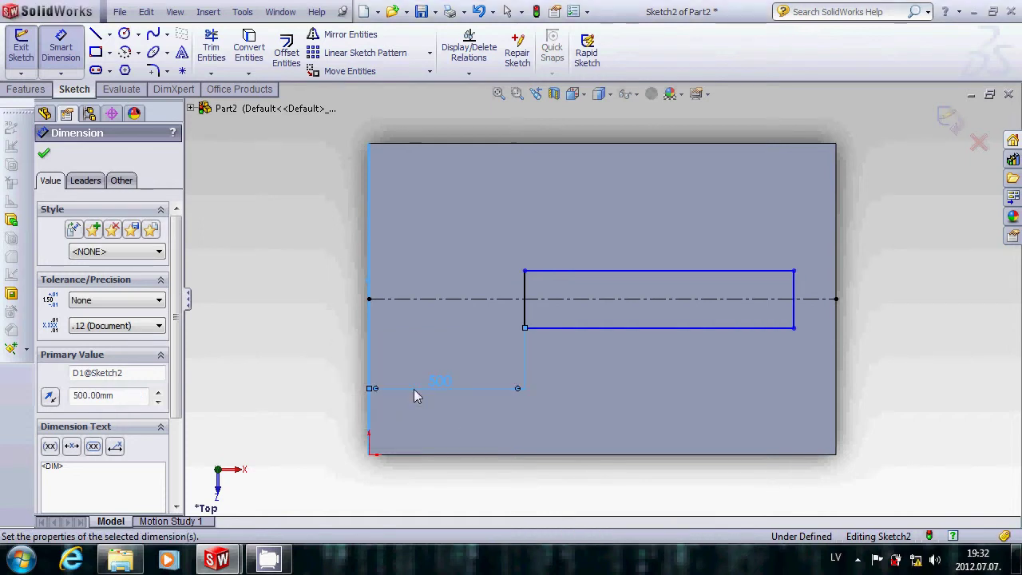
left_click(835, 276)
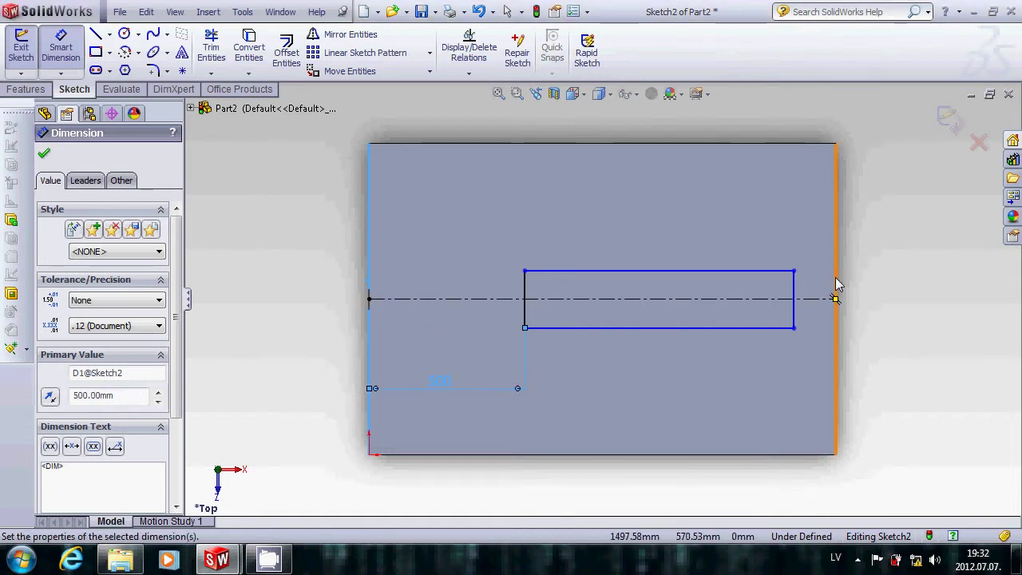
left_click(793, 295)
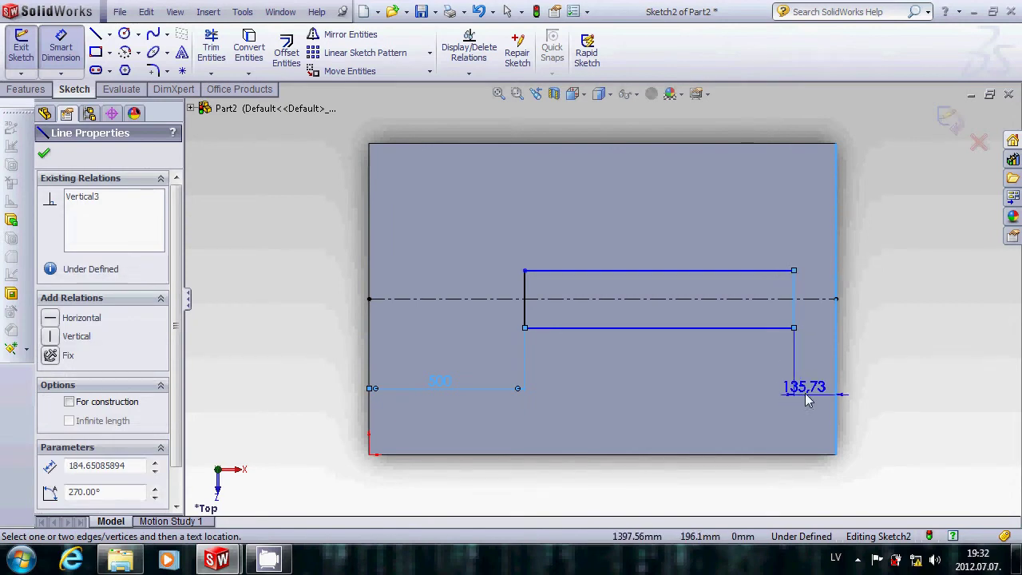
left_click(804, 393)
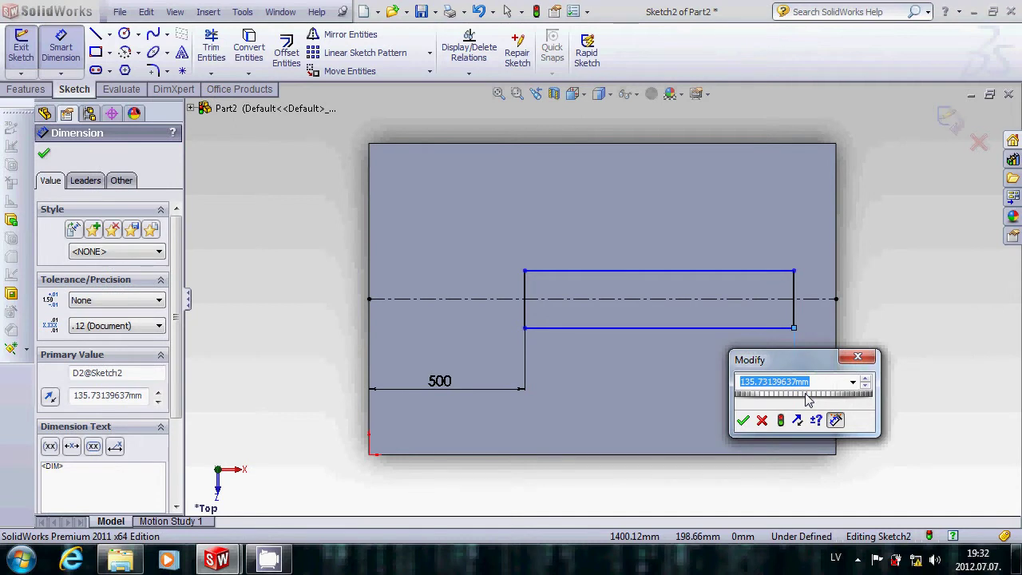
type("1")
key("Return")
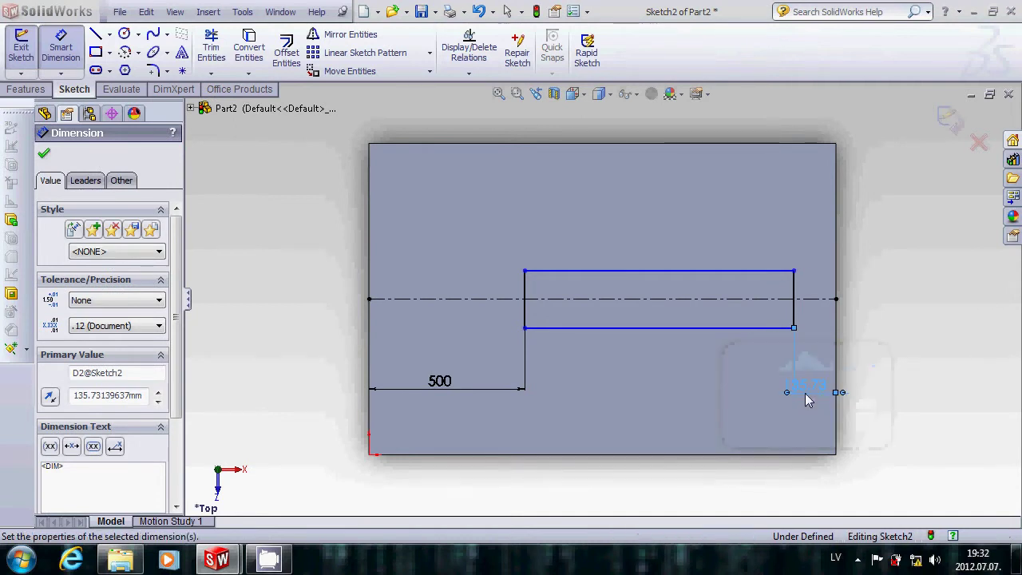
- Set the rectangle's height to 100 mm and nudge it upward across the centerline
left_click(679, 271)
left_click(681, 329)
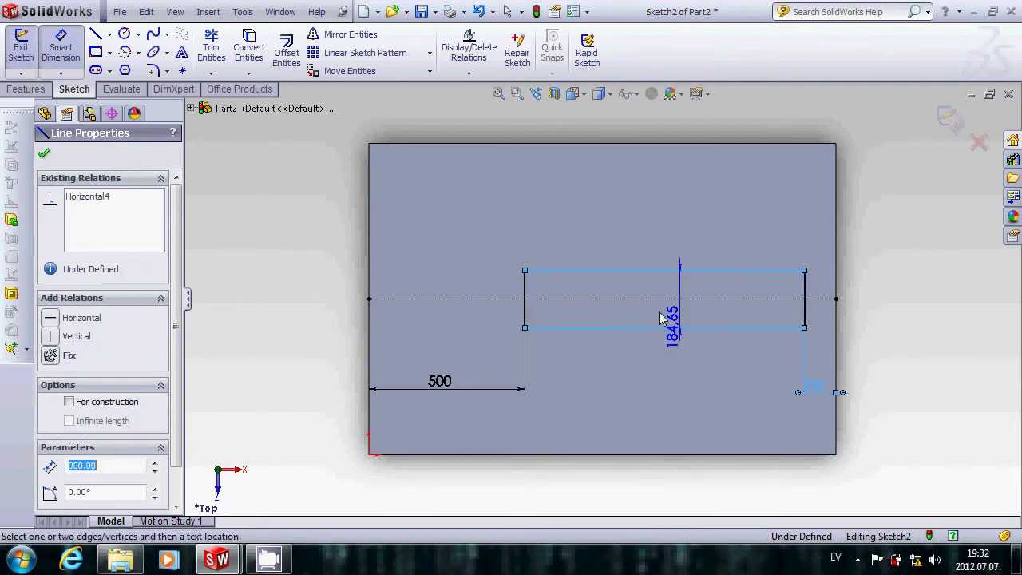
left_click(477, 309)
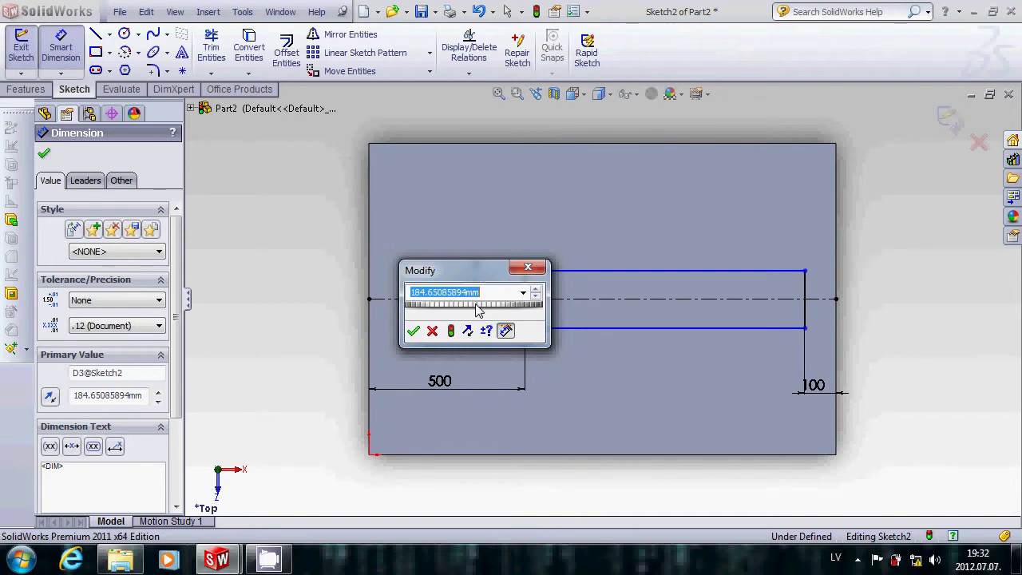
type("100")
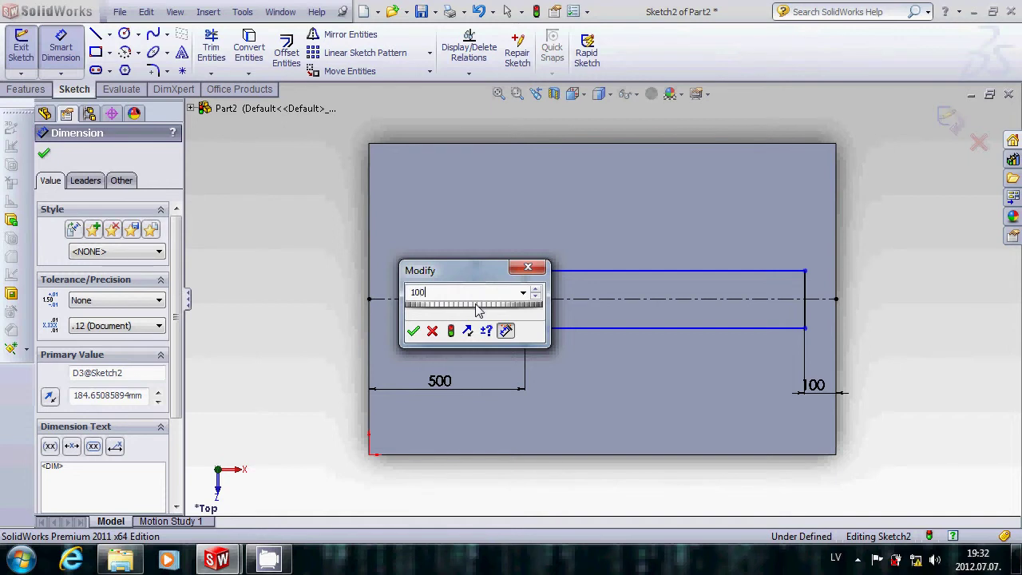
key("Return")
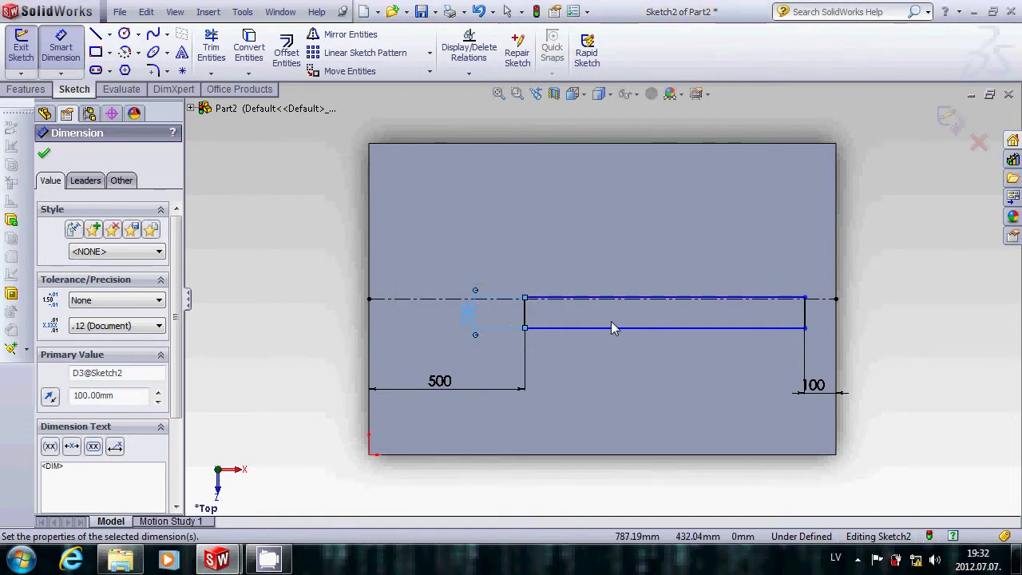
scroll(614, 311, "down", 3)
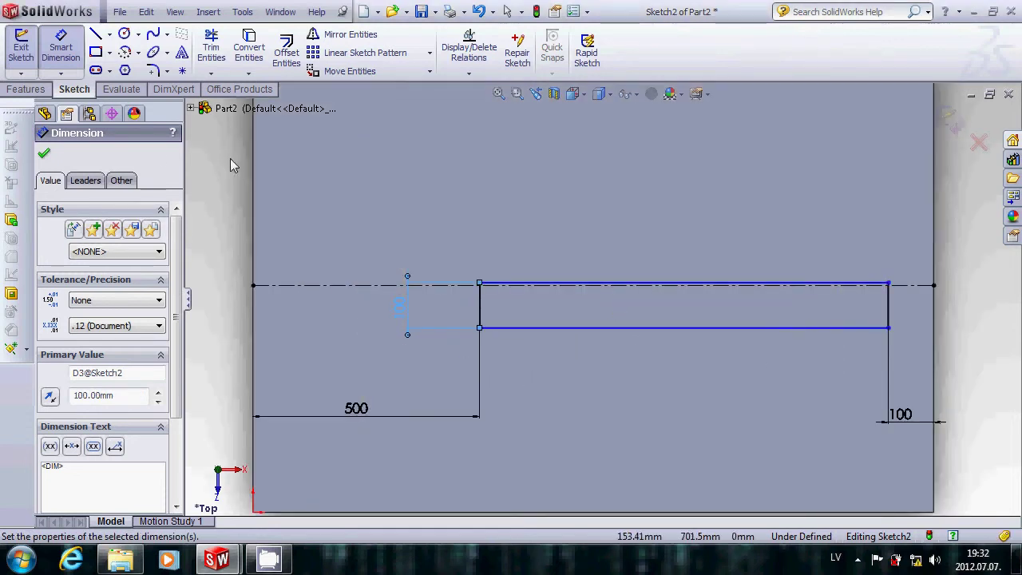
left_click(45, 156)
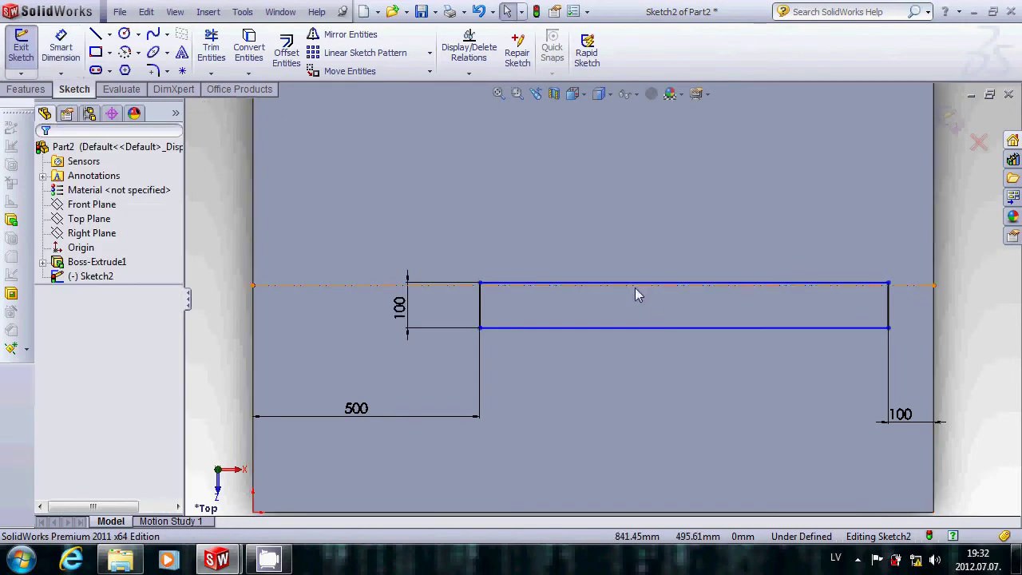
left_click_drag(636, 277, 632, 266)
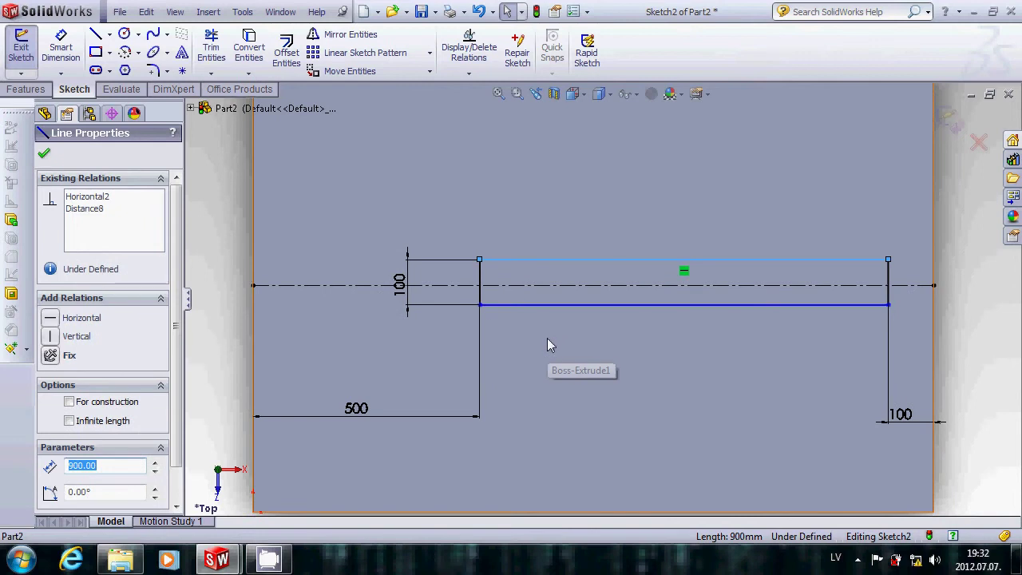
- Make the rectangle's long edges symmetric about the centerline, fully defining Sketch2
left_click(534, 285)
left_click(535, 305, "ctrl")
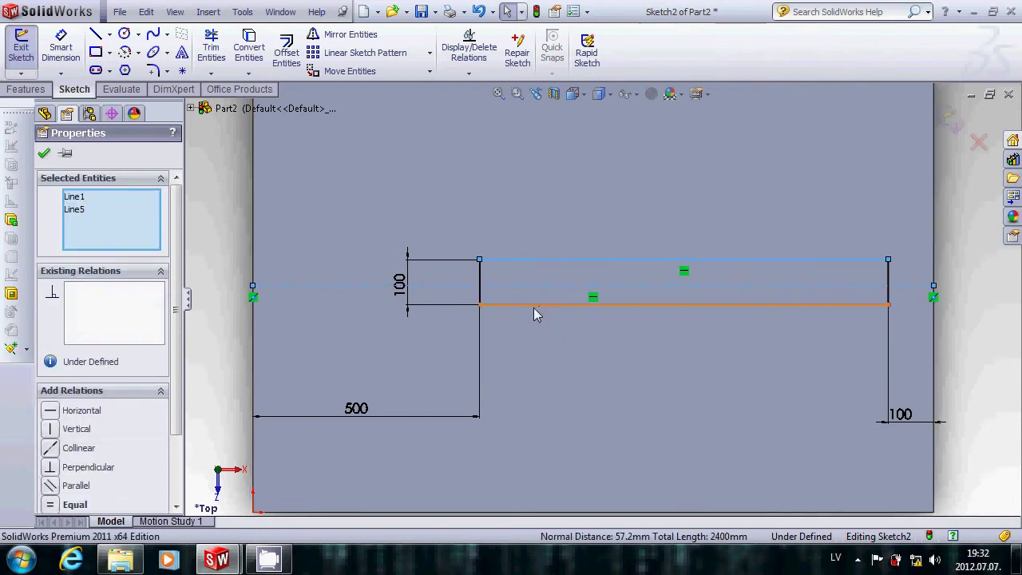
left_click(534, 309, "ctrl")
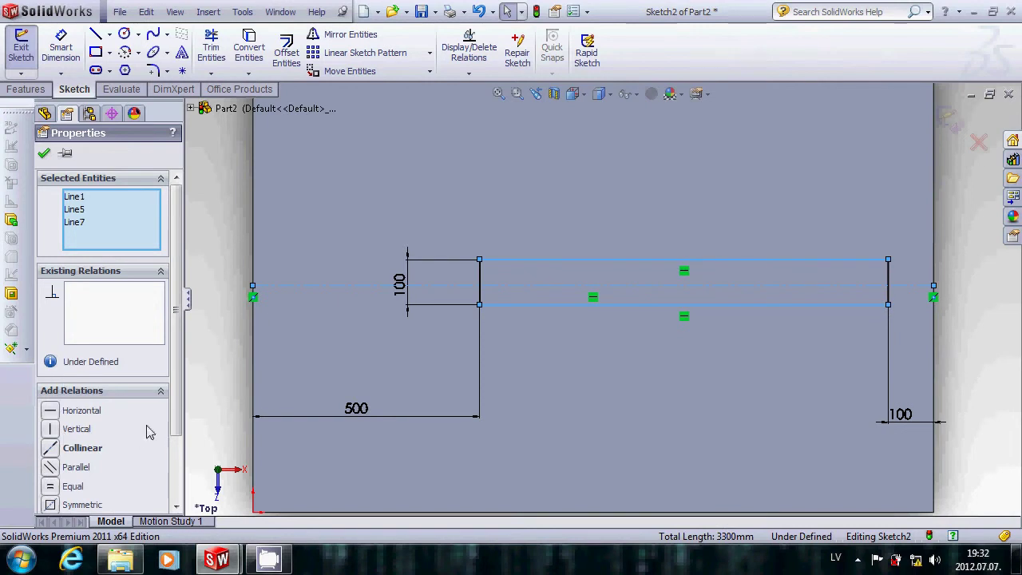
scroll(175, 418, "down", 3)
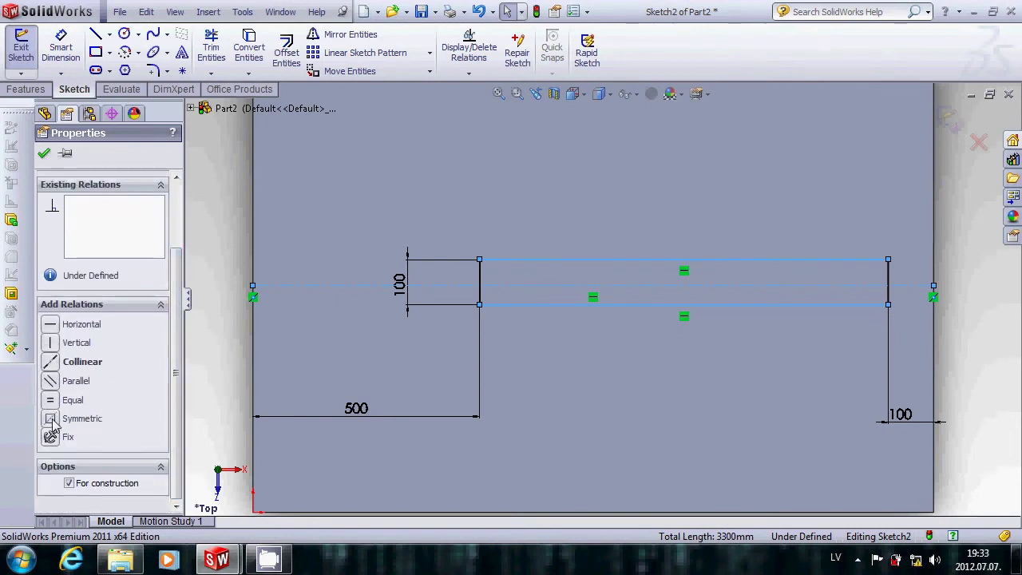
left_click(52, 419)
left_click(45, 154)
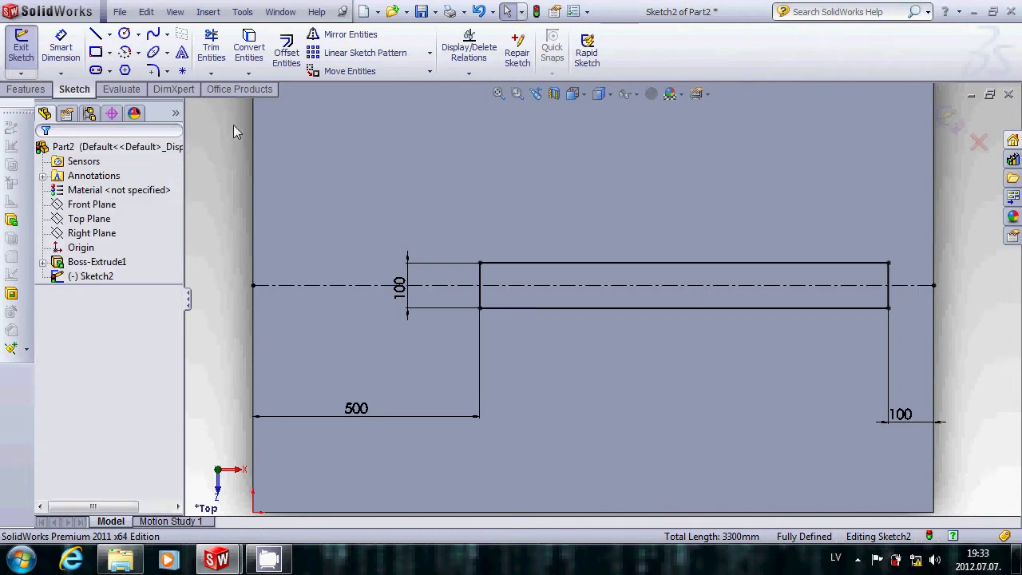
left_click(581, 95)
- Extrude the 100 mm strip 500 mm upward as Boss-Extrude2, viewed isometrically
left_click(595, 116)
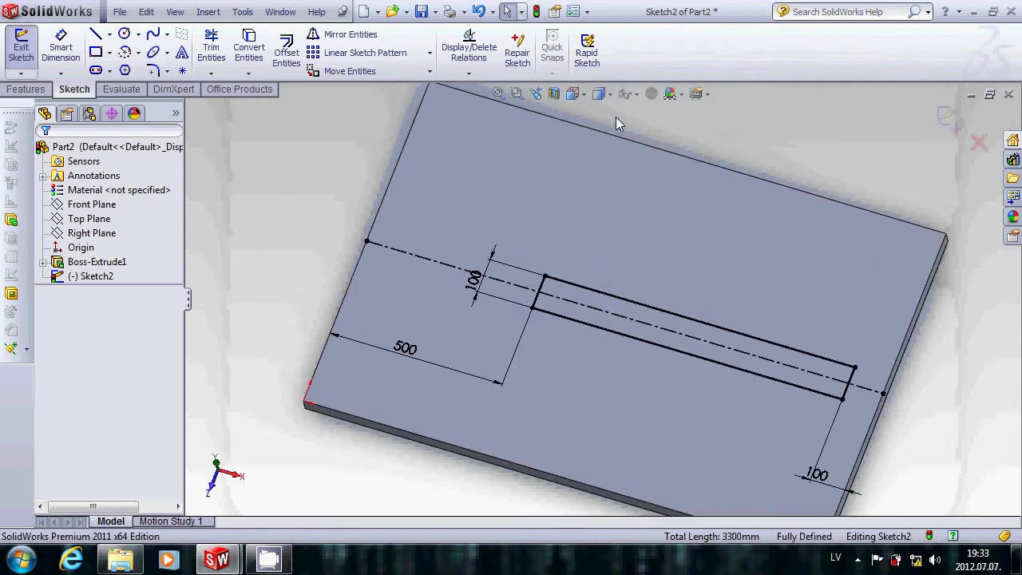
left_click(19, 62)
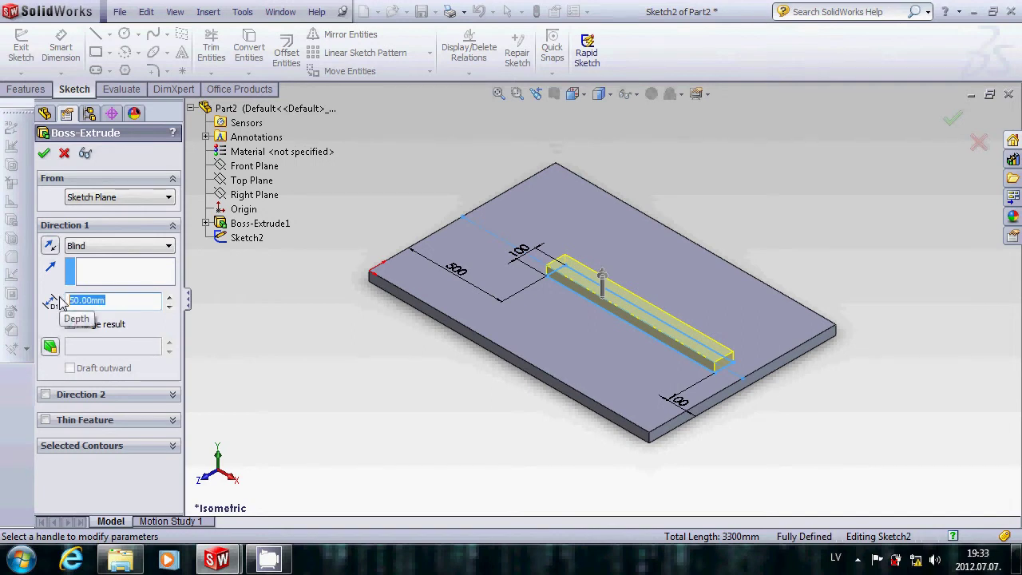
type("500")
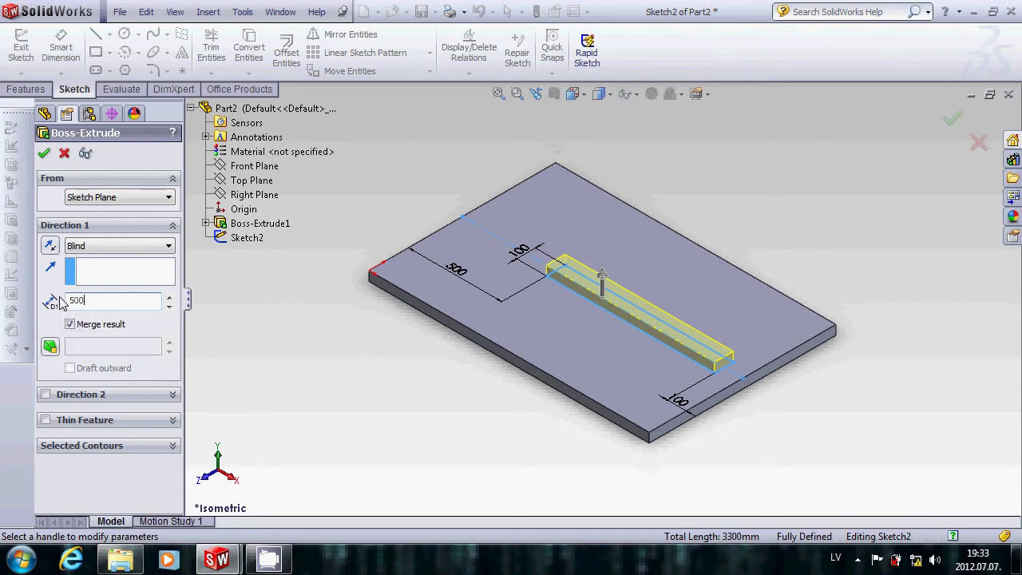
key("Return")
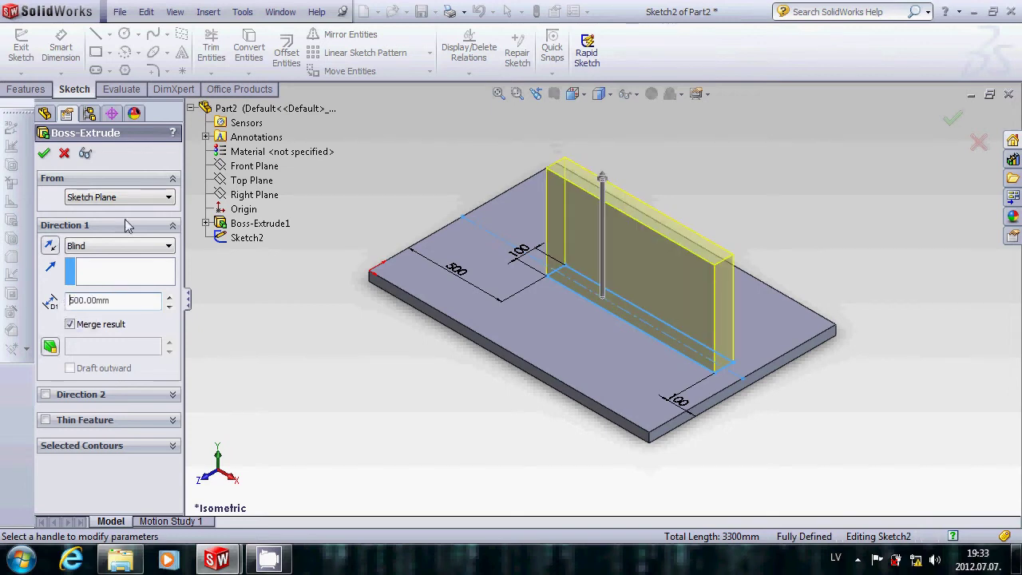
left_click(44, 154)
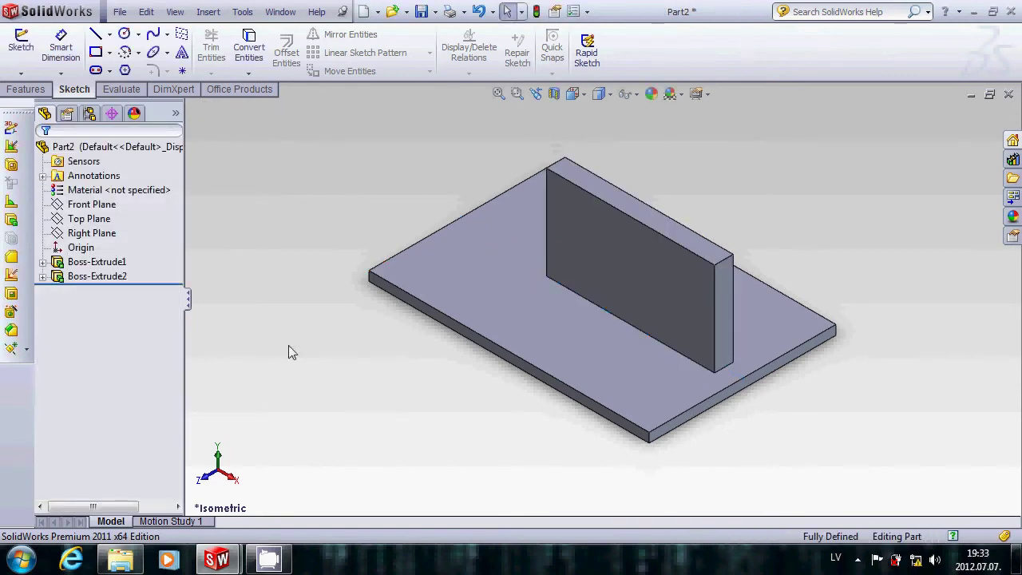
- Edit Boss-Extrude2 and turn off Merge result so the upright plate is a separate body
right_click(257, 201)
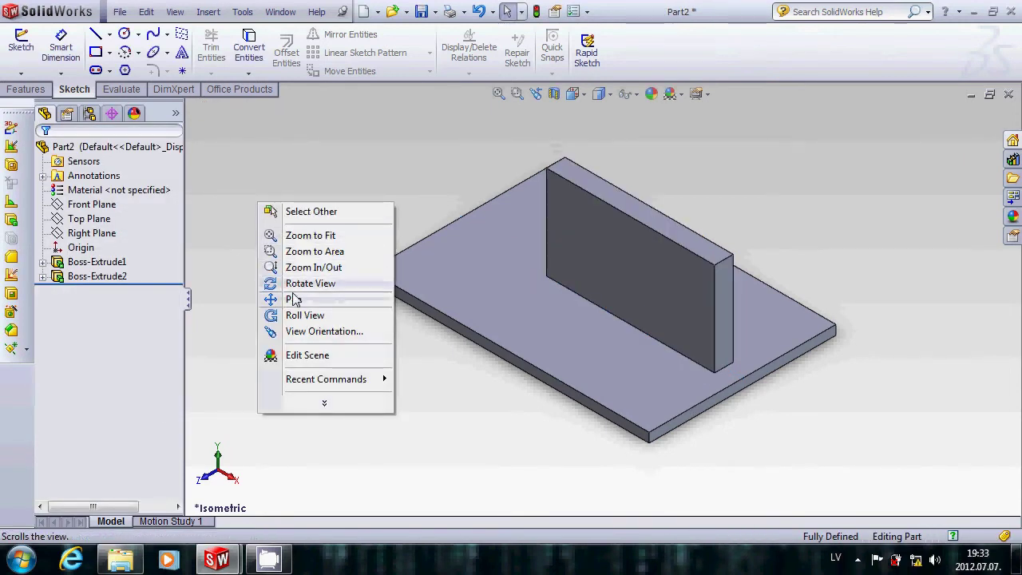
key("Escape")
mouse_move(399, 294)
middle_mouse_down()
mouse_move(415, 313)
mouse_move(386, 331)
mouse_move(418, 260)
mouse_move(412, 292)
middle_mouse_up()
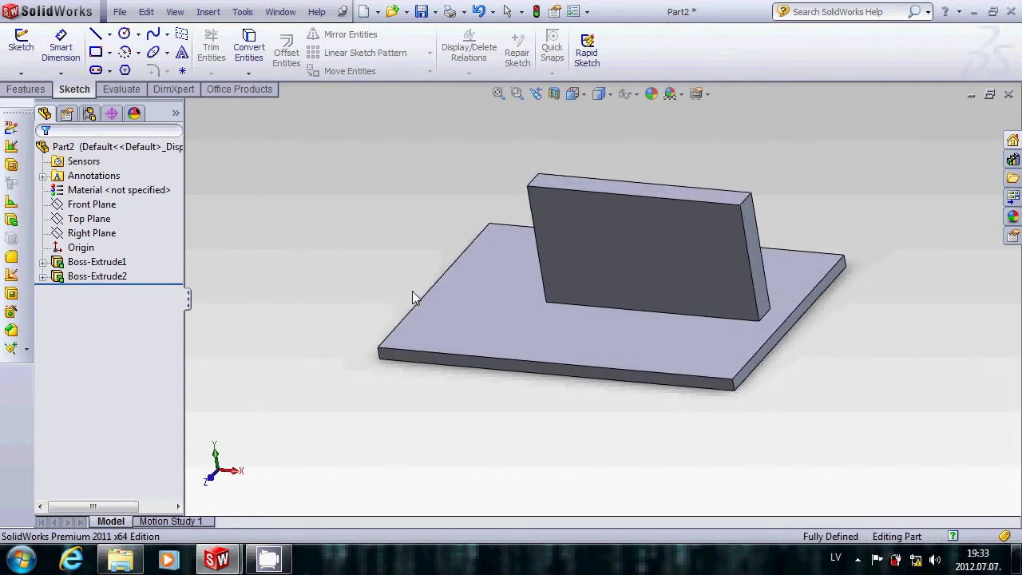
right_click(66, 276)
left_click(80, 229)
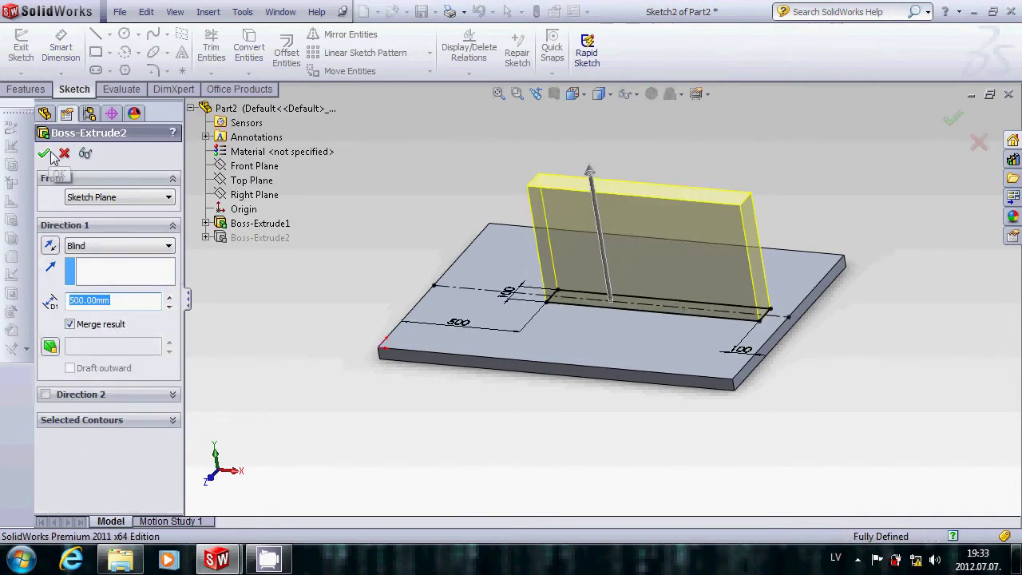
left_click(70, 324)
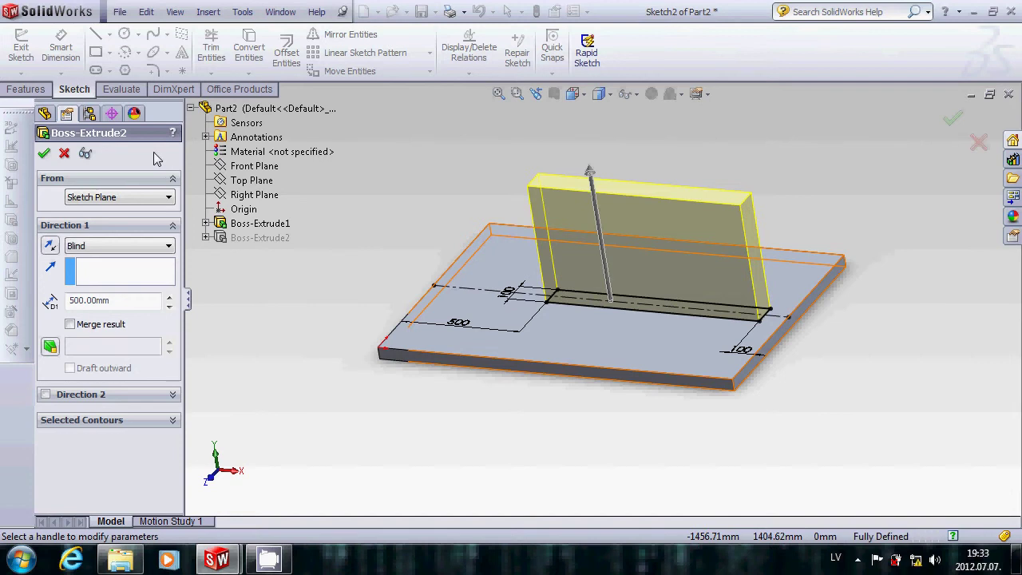
left_click(44, 155)
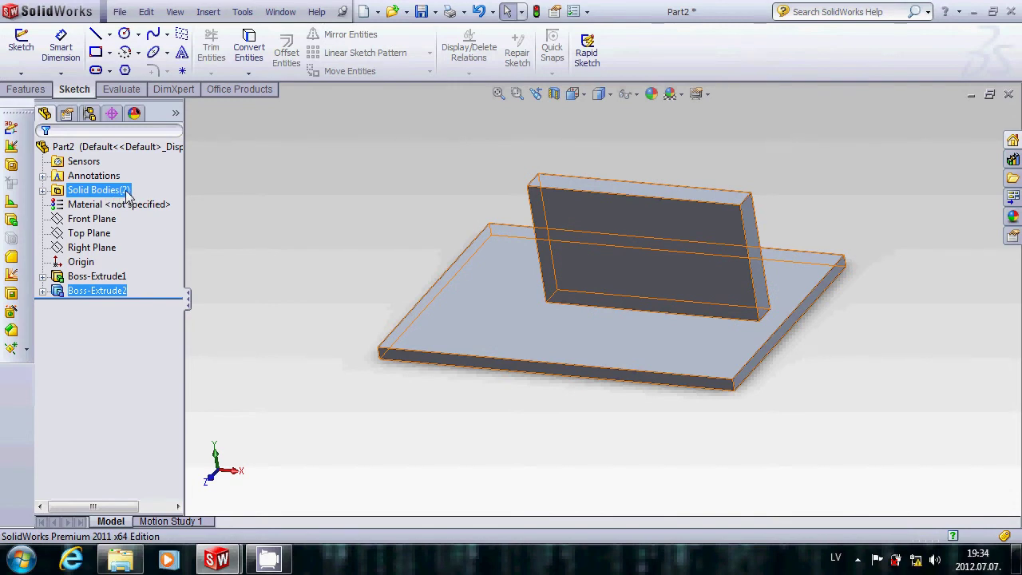
- Create a 7 mm weld bead on the long, end, corner and vertical joint edges
left_click(313, 345)
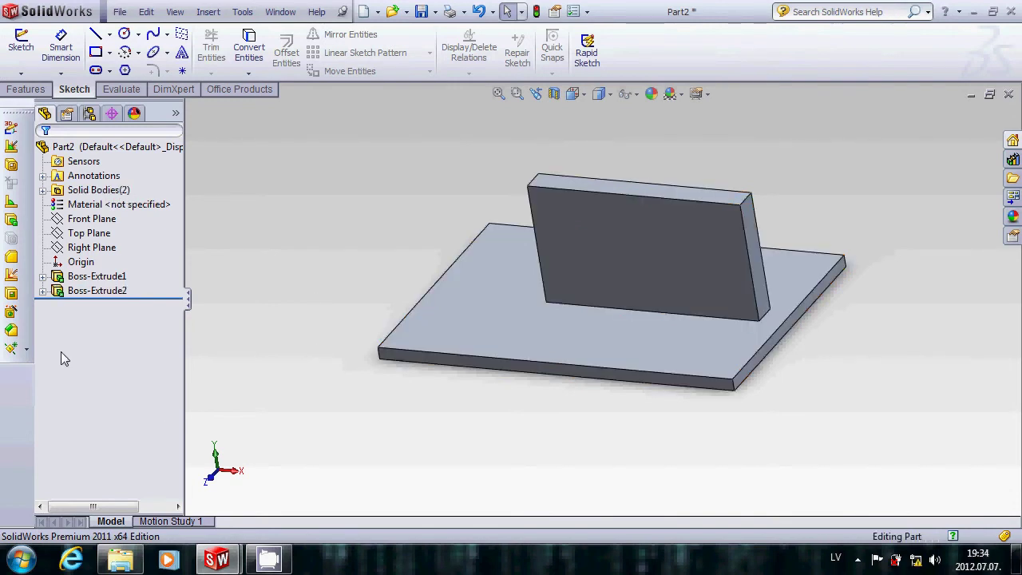
left_click(11, 275)
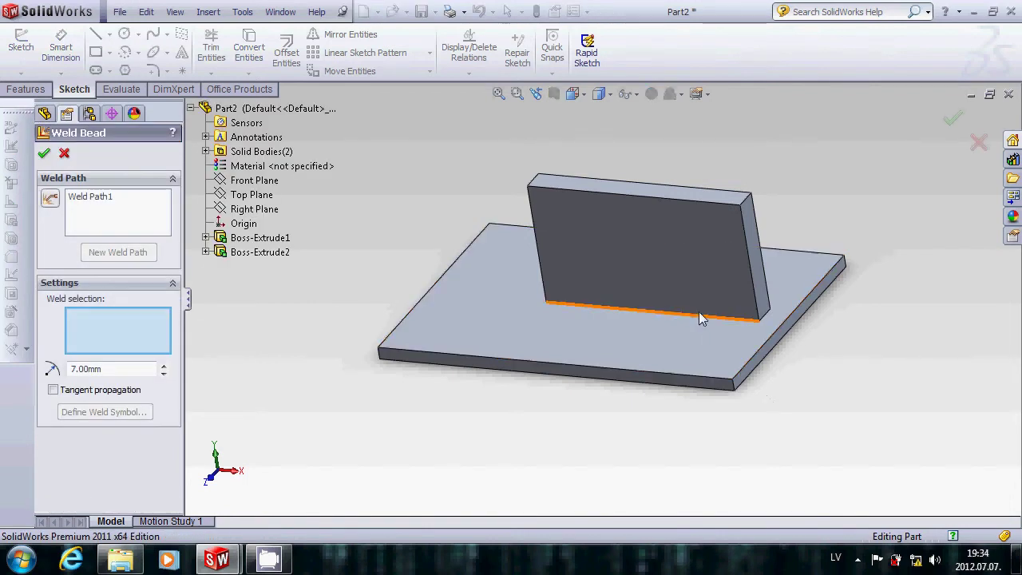
scroll(615, 332, "down", 2)
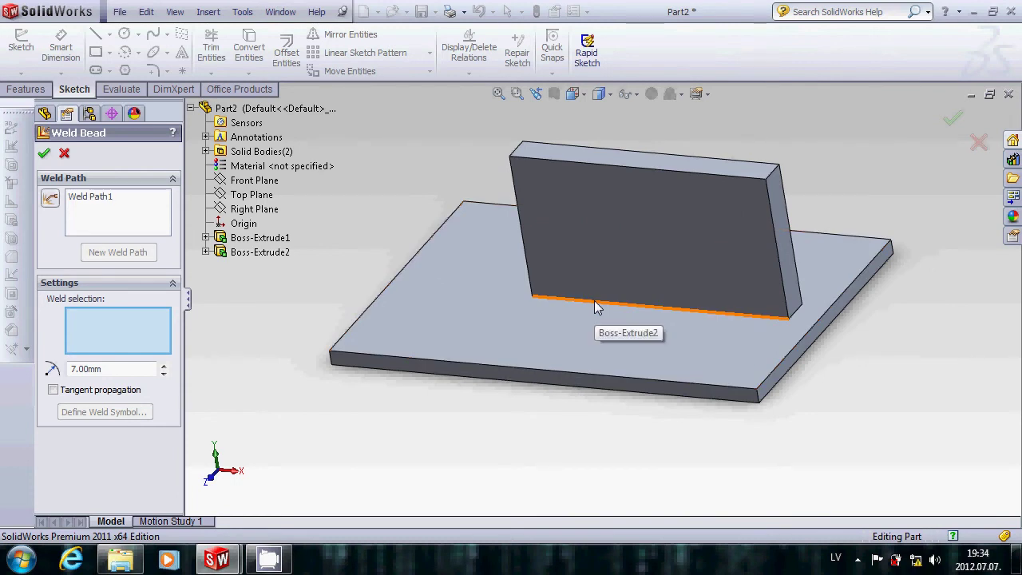
left_click(654, 308)
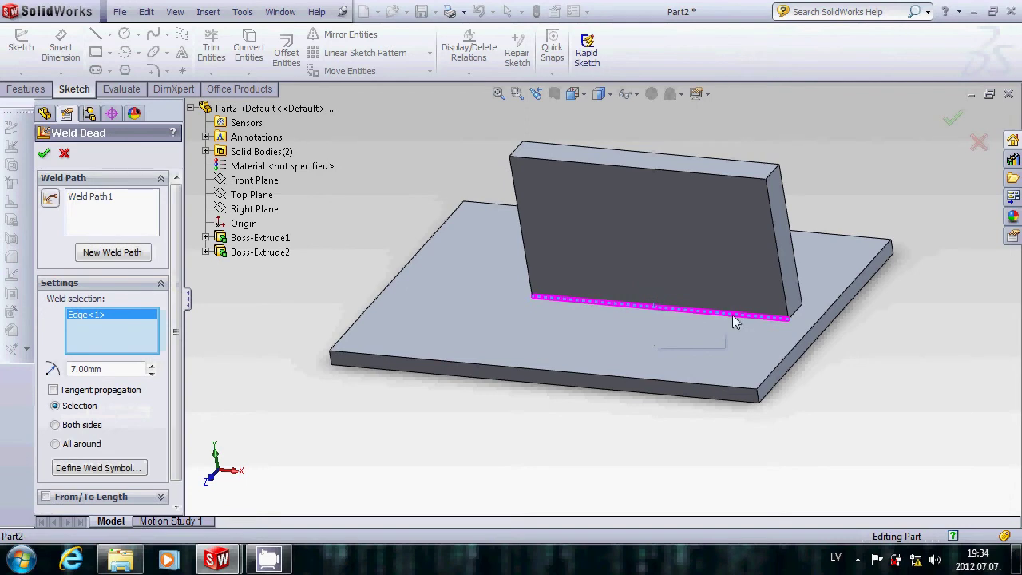
left_click(796, 317)
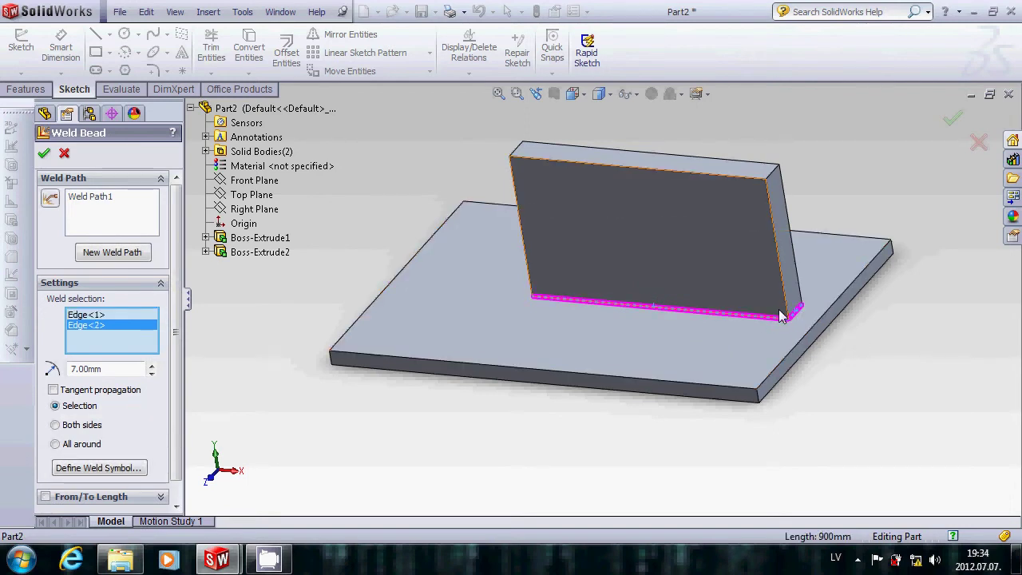
middle_click_drag(781, 316, 487, 312)
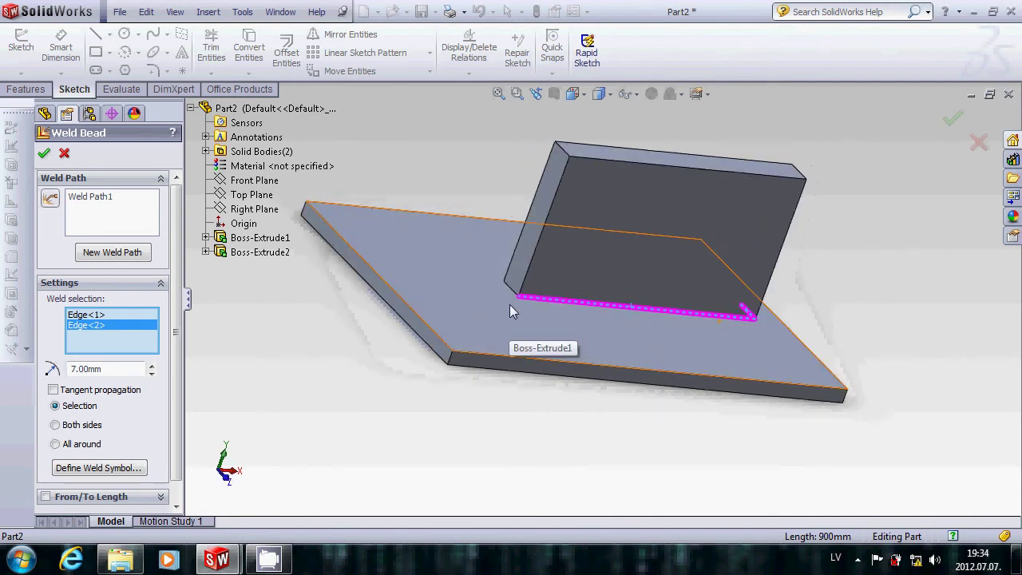
scroll(506, 296, "down", 3)
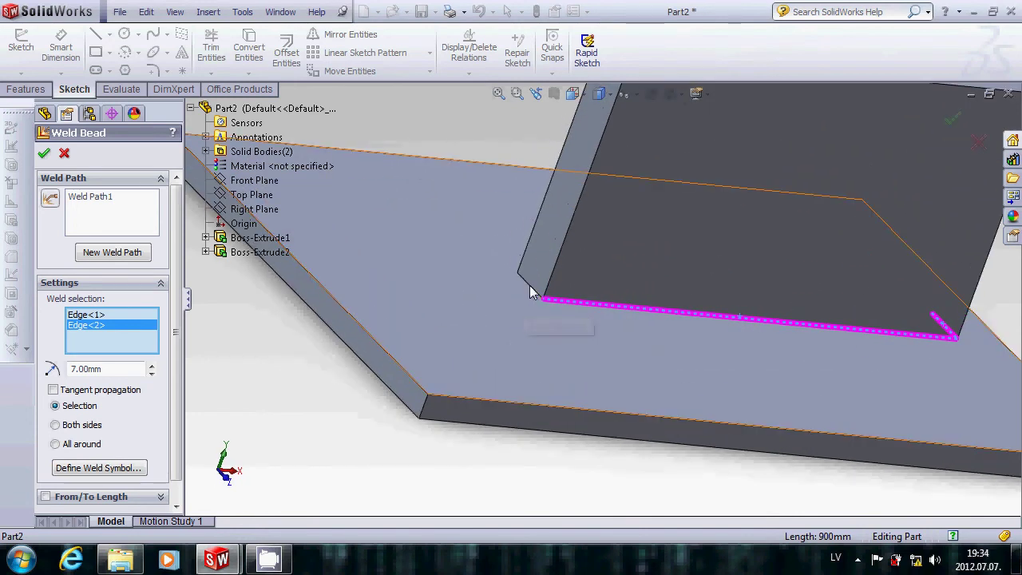
left_click(530, 289)
mouse_move(530, 288)
middle_mouse_down()
mouse_move(532, 302)
mouse_move(503, 274)
mouse_move(513, 258)
middle_mouse_up()
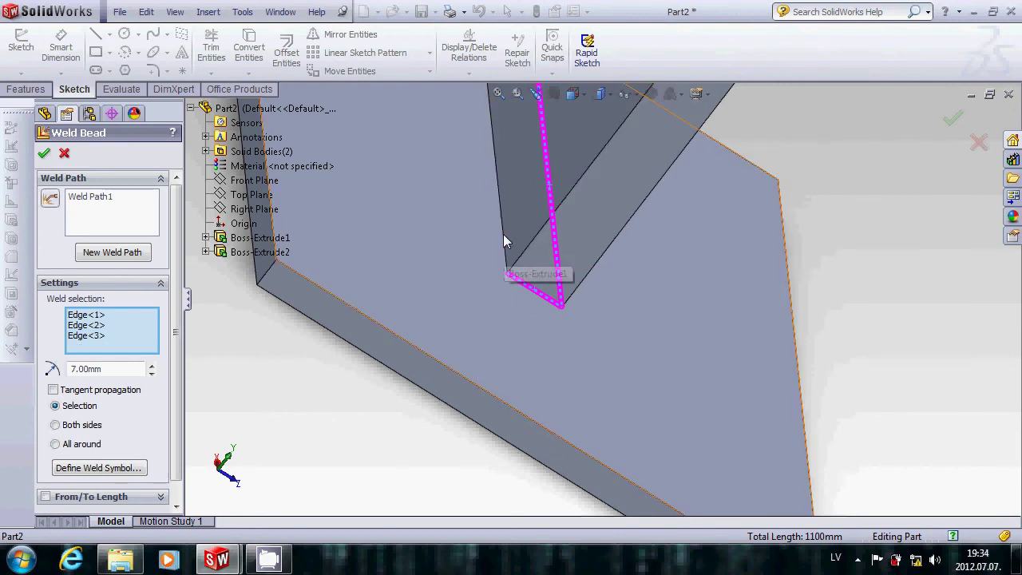
left_click(503, 239)
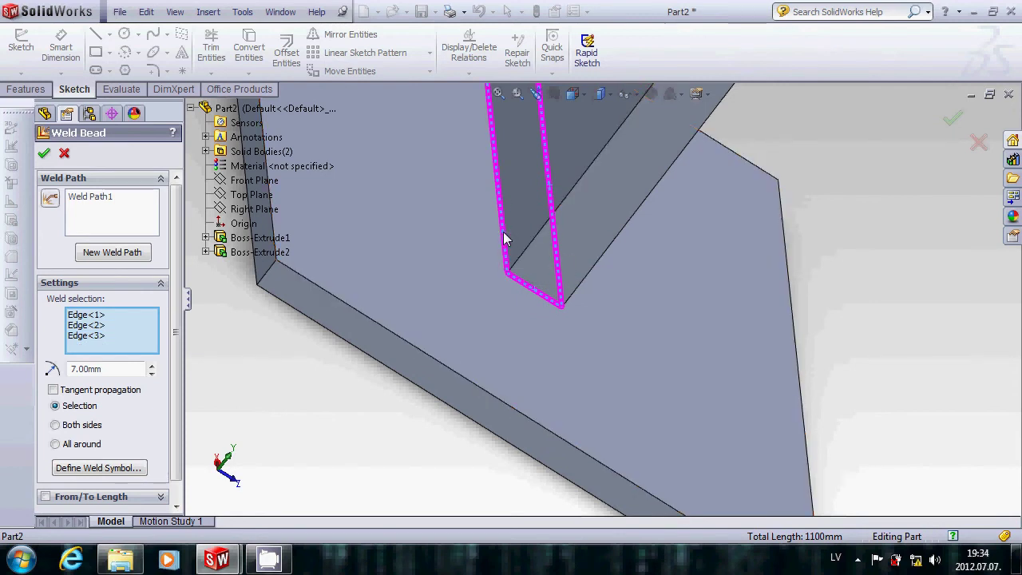
left_click(44, 155)
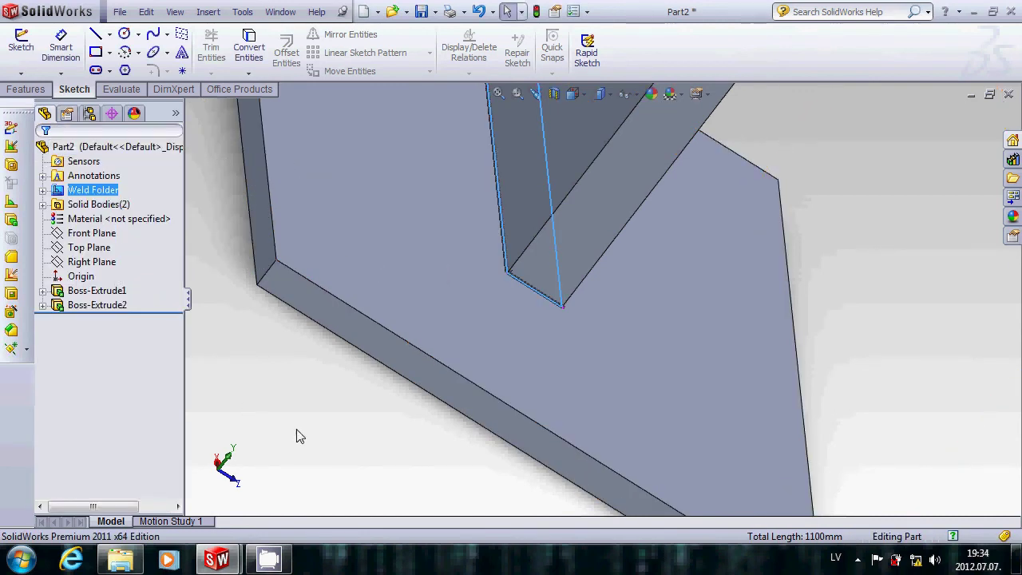
- Show the whole welded part in isometric view
left_click(574, 93)
left_click(613, 115)
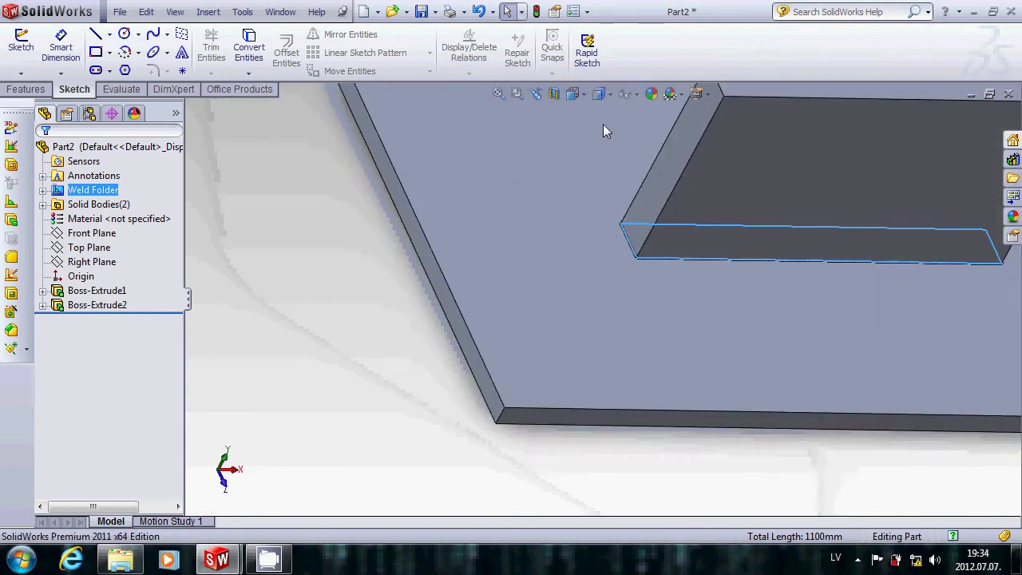
left_click(286, 257)
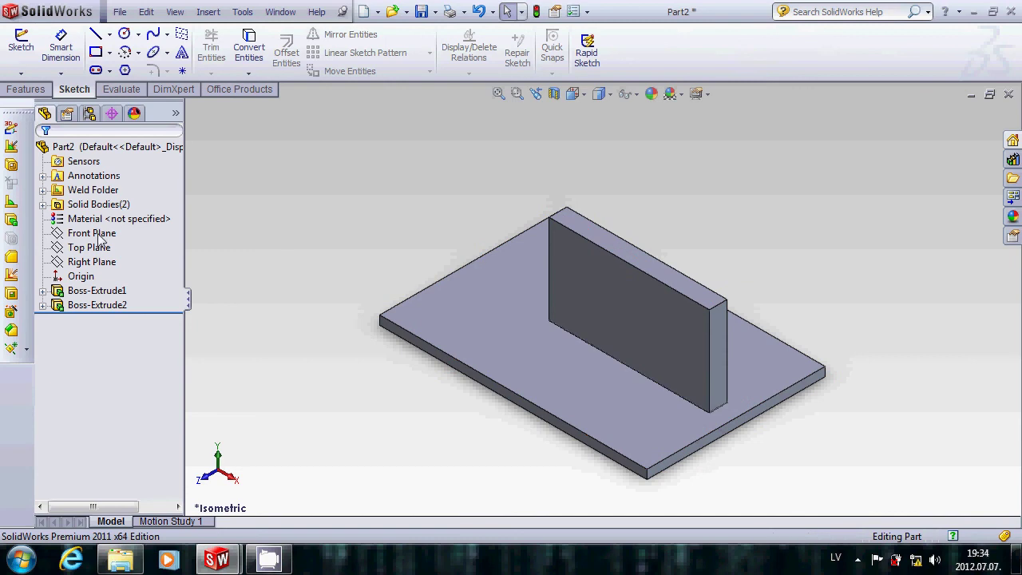
- Expand the Weld Folder to check the 7mm Fillet Weld bead, then collapse it
left_click(43, 190)
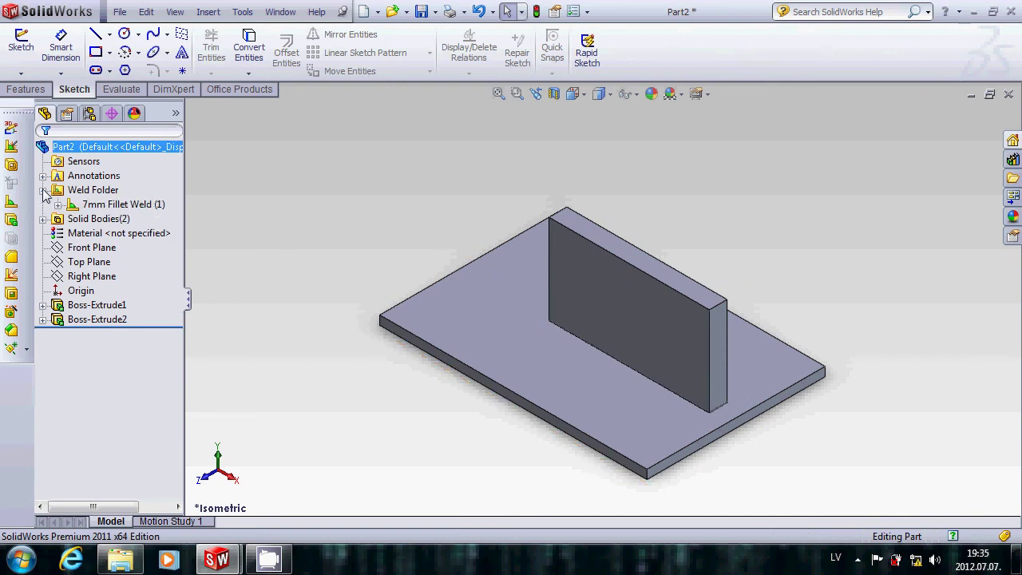
left_click(58, 204)
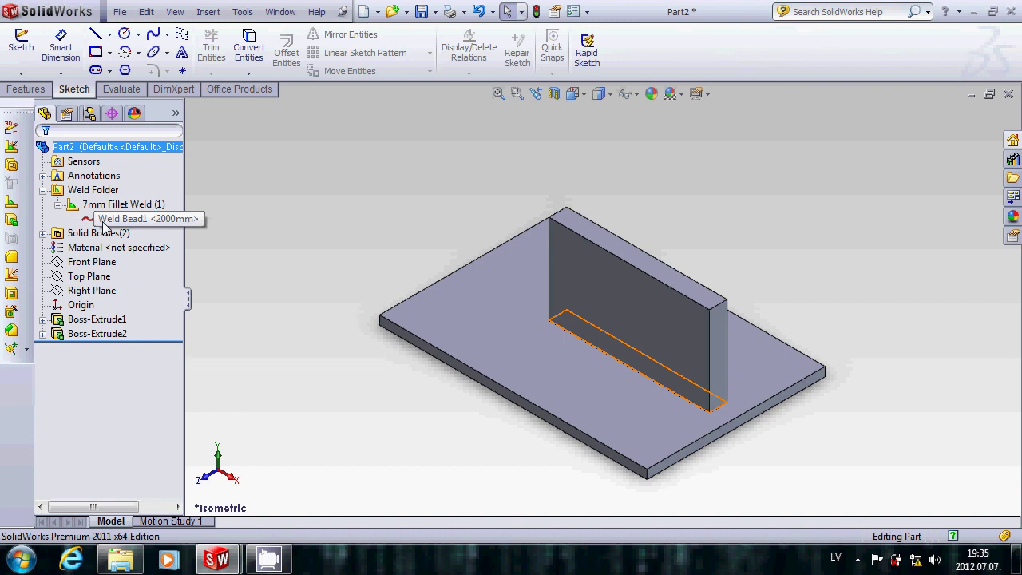
left_click(43, 191)
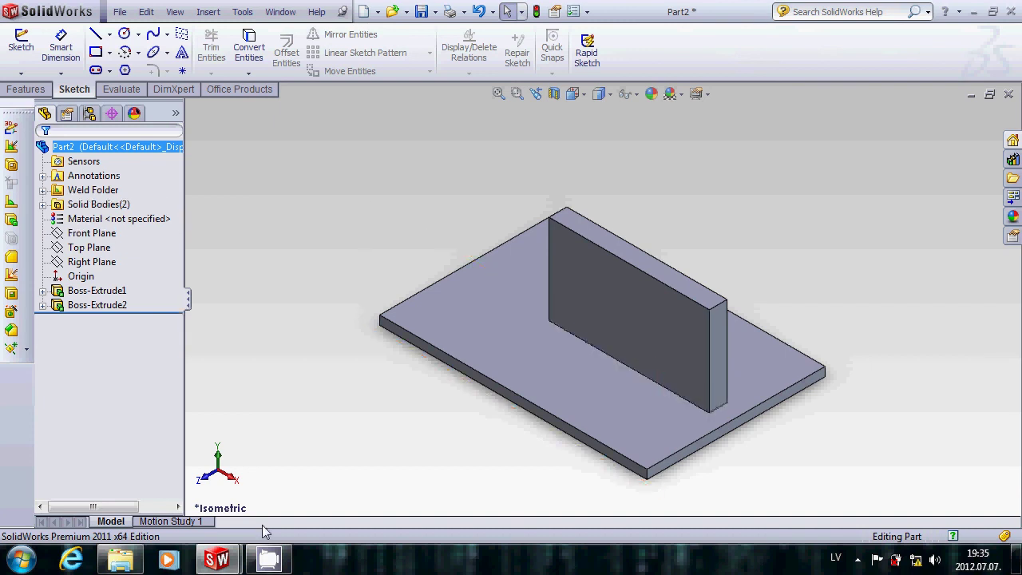
left_click(858, 558)
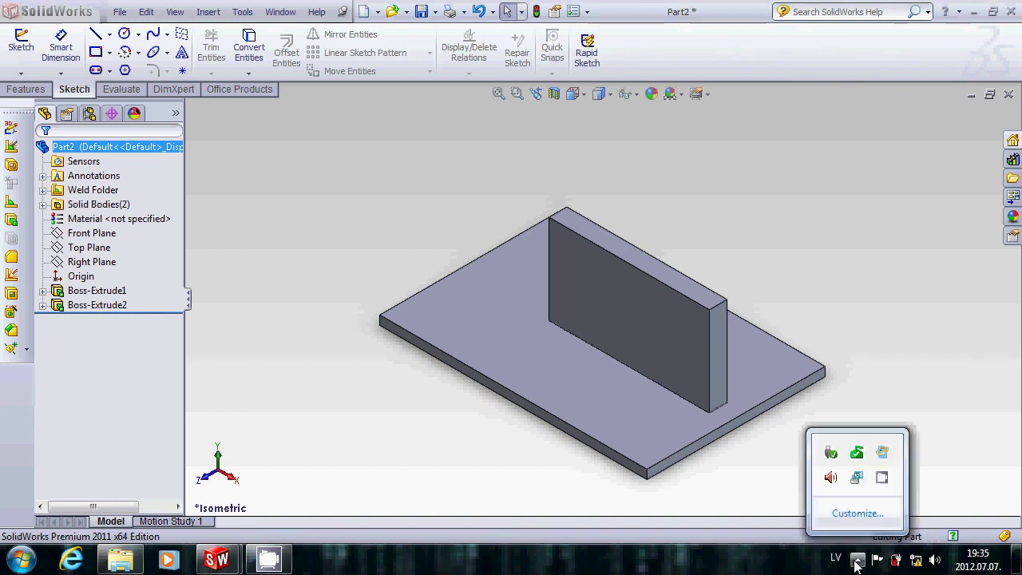